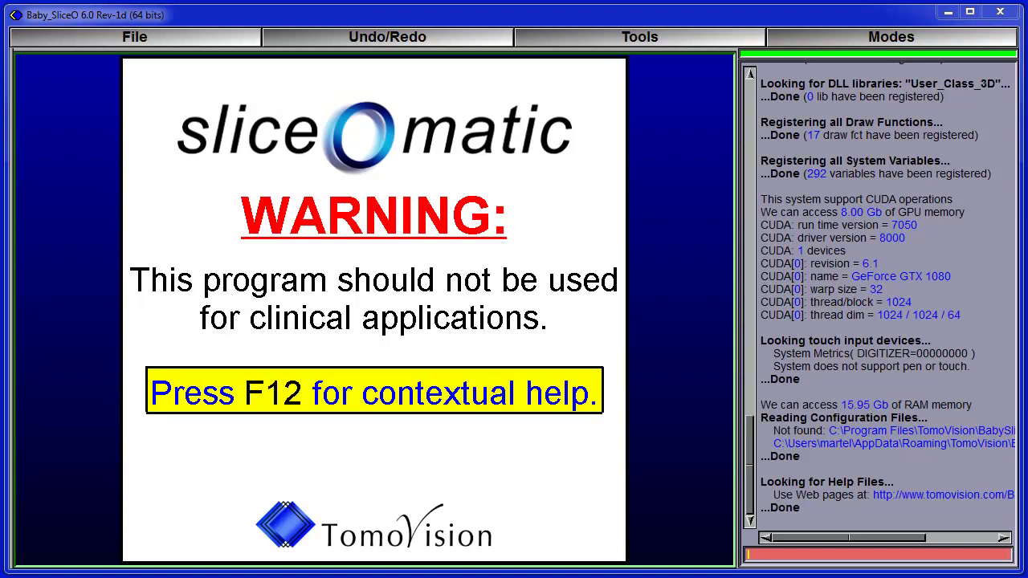
Load Spherical.vol from the desktop into the 3D view and inspect the volume from several angles
left_click_drag(8, 277, 411, 225)
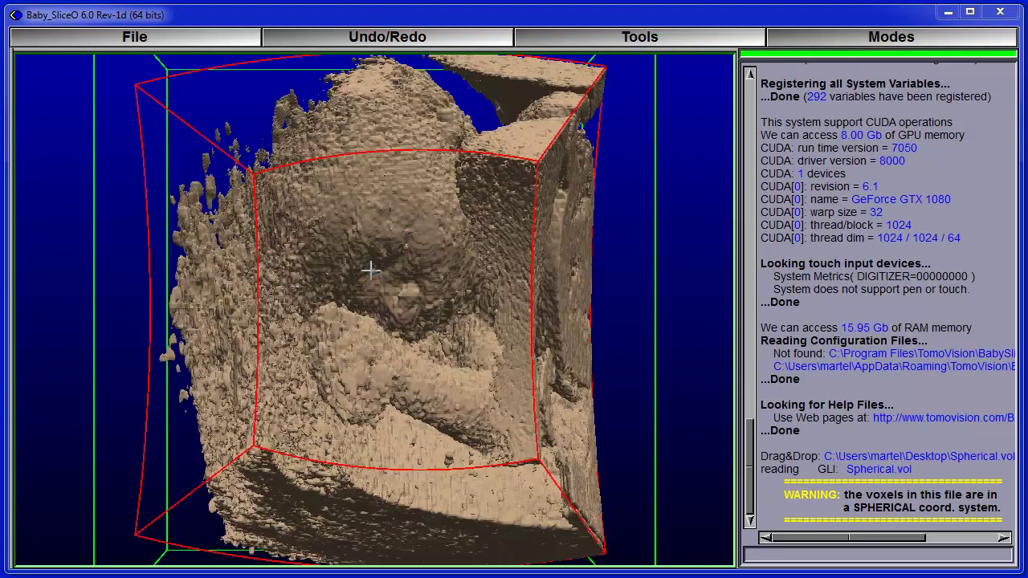
left_click_drag(291, 404, 413, 277)
left_click_drag(688, 301, 273, 317)
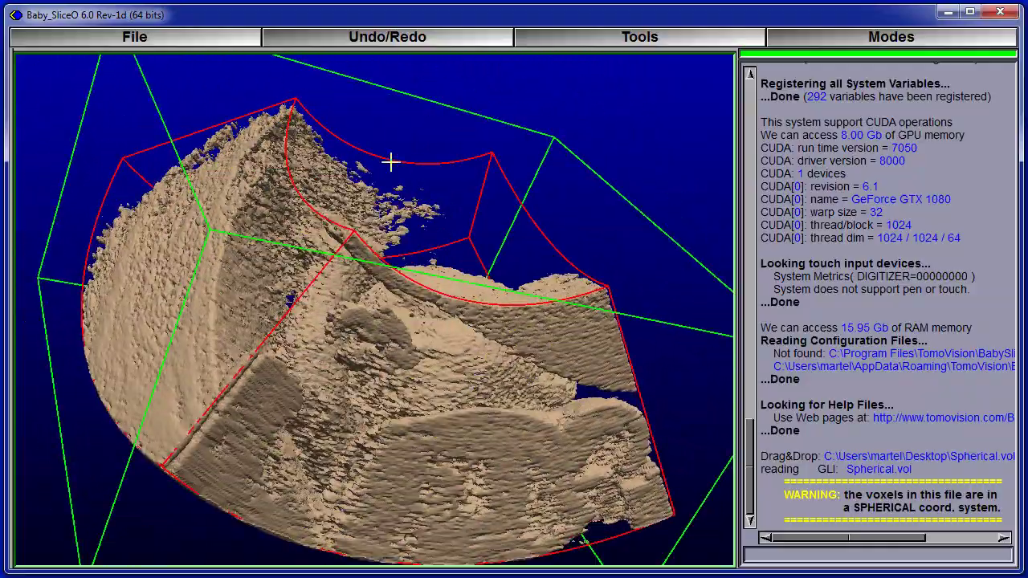
left_click_drag(393, 155, 420, 310)
left_click_drag(585, 505, 633, 308)
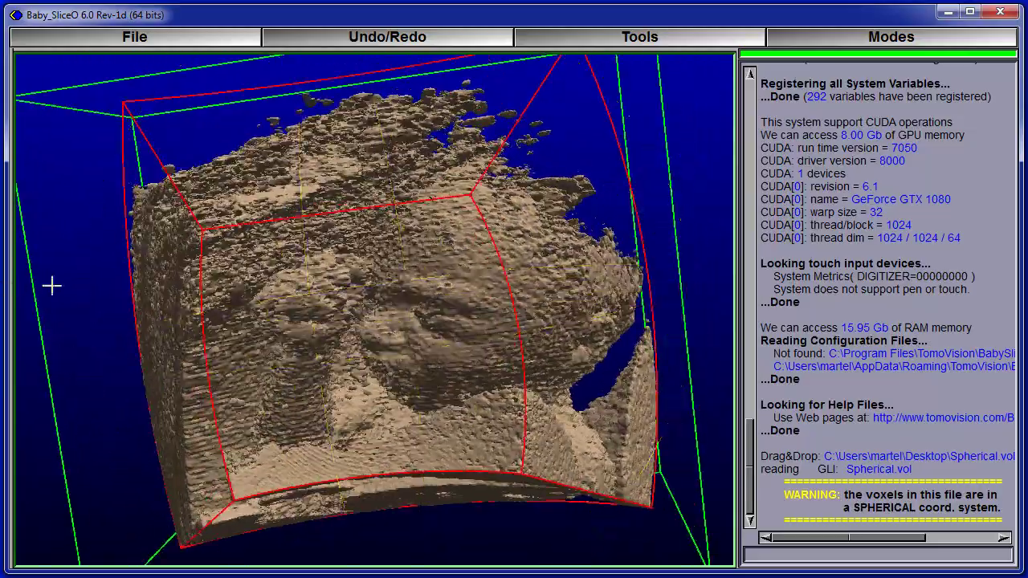
left_click_drag(51, 289, 61, 276)
Hide the Original volume's outline with the 3D Overlay tool and close that tool
left_click(622, 38)
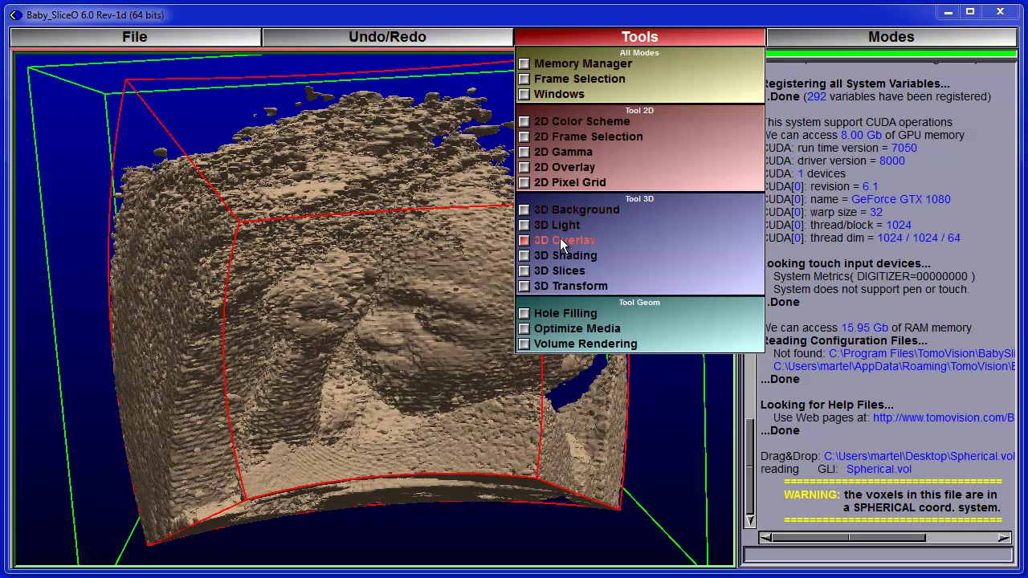
left_click(559, 239)
left_click(915, 556)
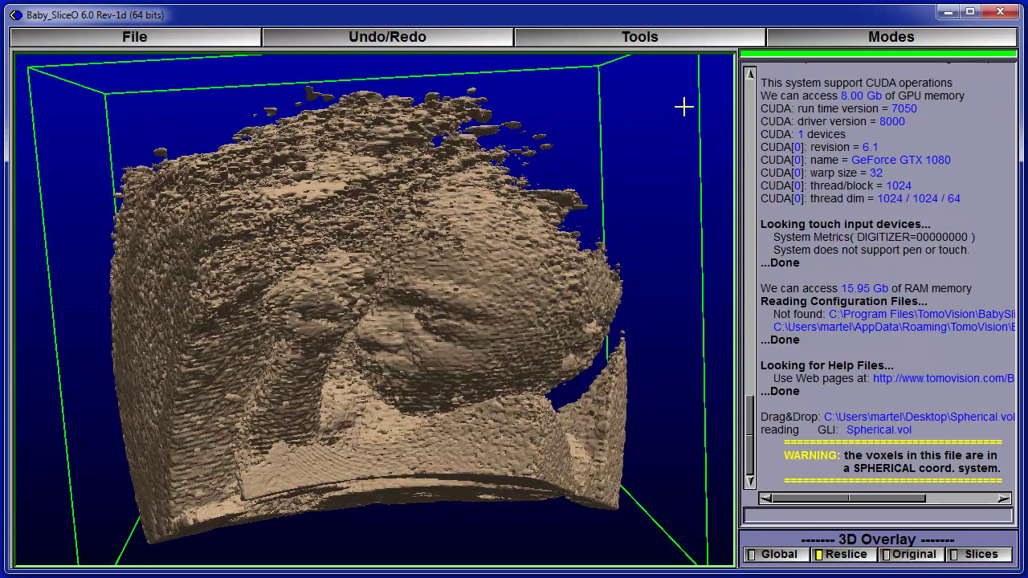
left_click(623, 43)
left_click(540, 233)
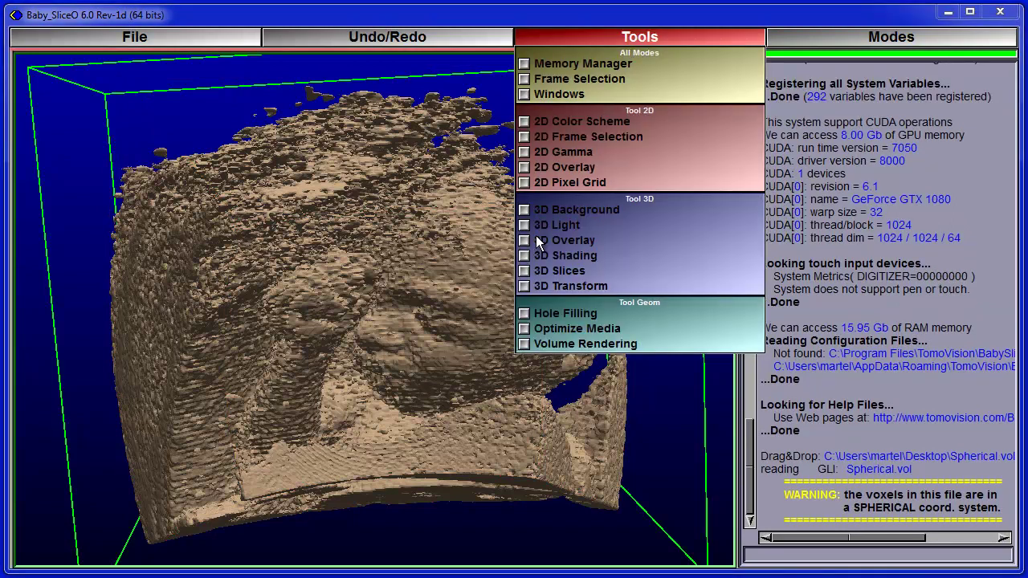
Smooth the volume in Filter mode with a radius of 4.60
left_click(883, 38)
left_click(863, 108)
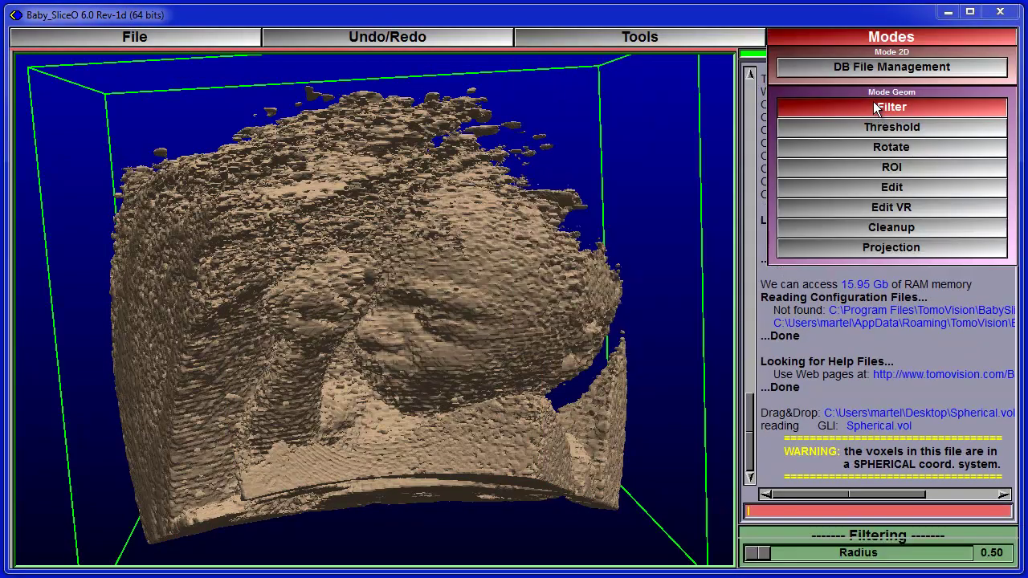
left_click_drag(819, 560, 863, 554)
left_click_drag(136, 388, 161, 363)
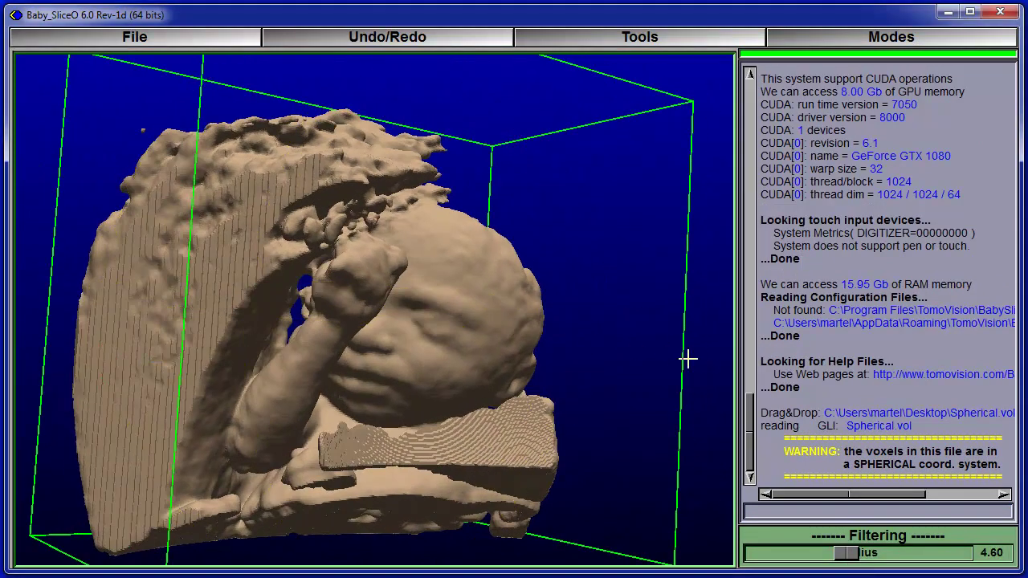
left_click_drag(684, 360, 321, 172)
left_click_drag(232, 150, 408, 183)
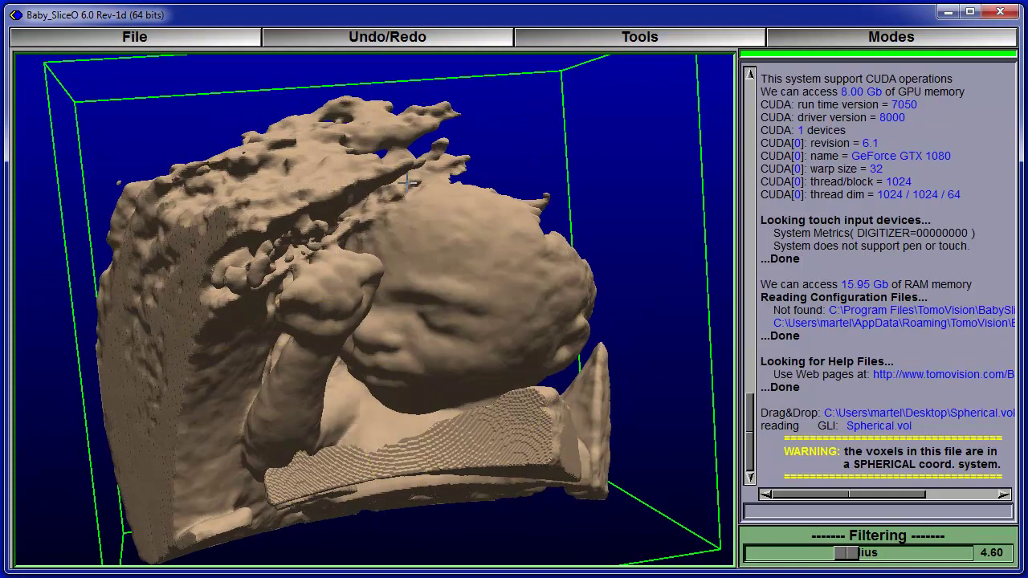
Switch to Threshold mode and set the surface threshold to 65, checking the model from several sides
left_click(819, 37)
left_click(849, 126)
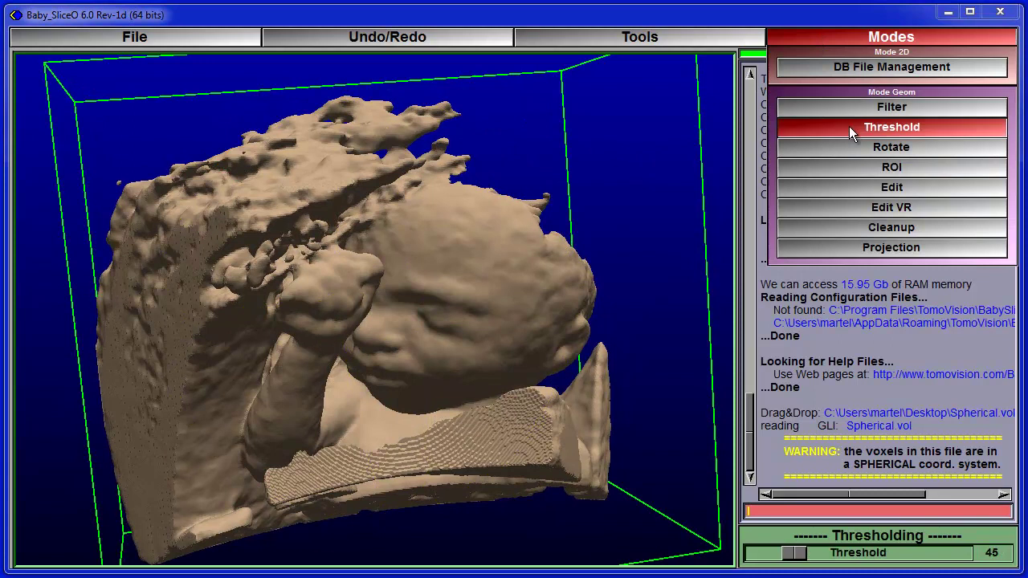
mouse_move(831, 550)
left_mouse_down()
mouse_move(819, 558)
mouse_move(839, 555)
mouse_move(777, 554)
mouse_move(839, 553)
mouse_move(813, 553)
left_mouse_up()
left_click_drag(401, 321, 241, 390)
left_click_drag(562, 275, 128, 191)
left_click(813, 553)
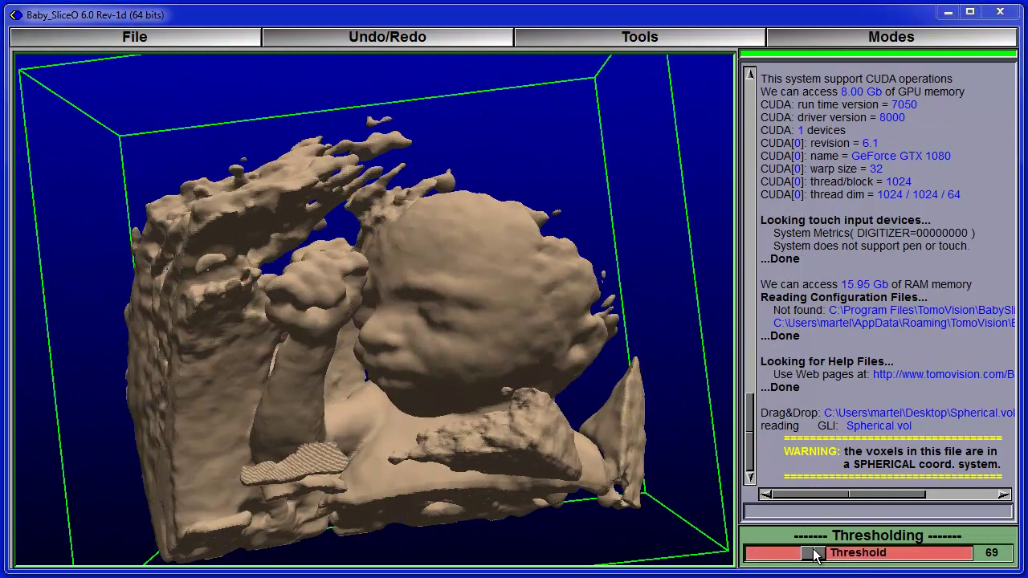
left_click_drag(816, 554, 813, 555)
left_click_drag(257, 298, 589, 212)
left_click_drag(662, 200, 543, 233)
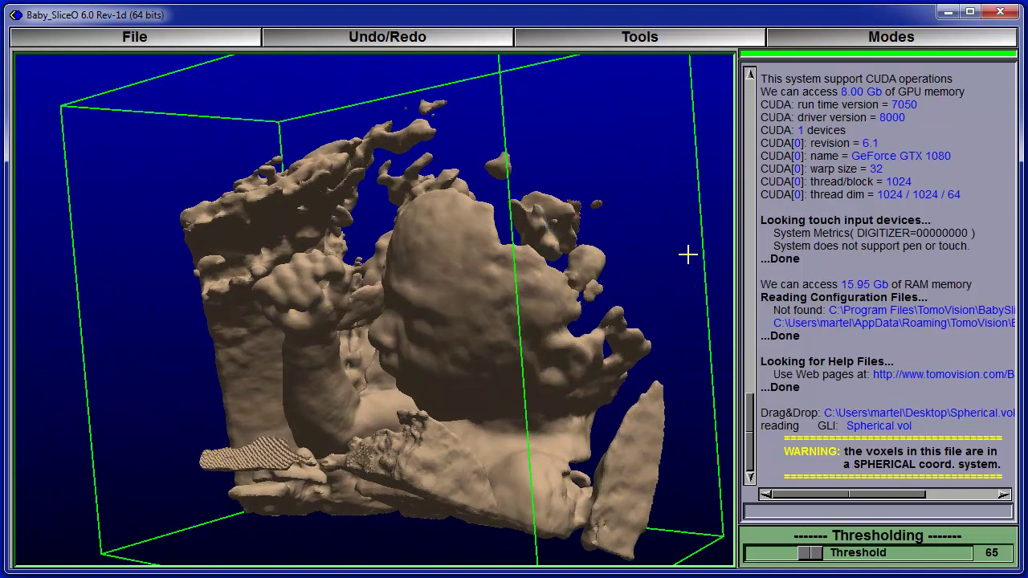
left_click_drag(690, 198, 581, 308)
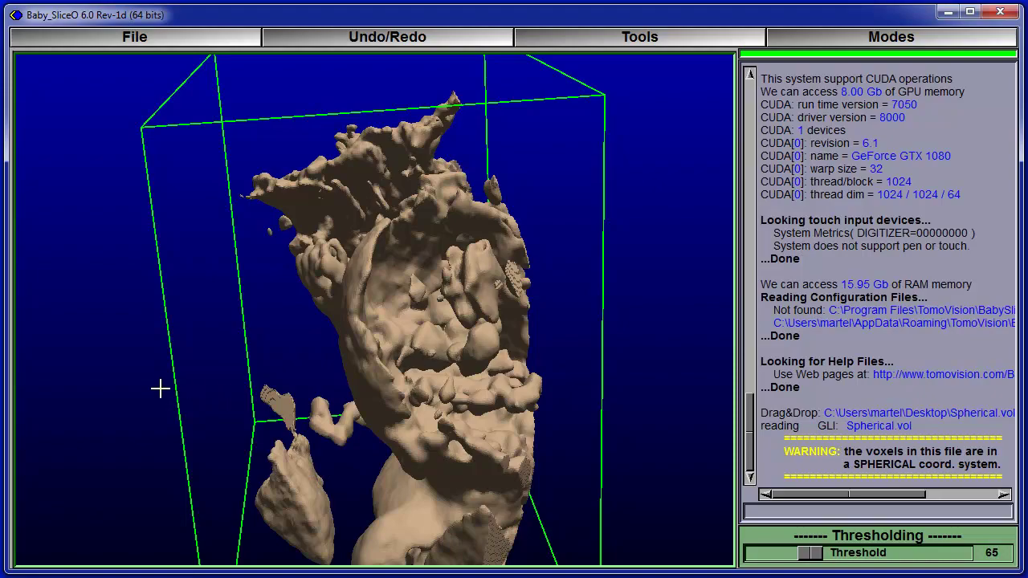
left_click_drag(146, 388, 699, 176)
In Cleanup mode, select the main surface containing the baby and delete all unselected surfaces
left_click(827, 32)
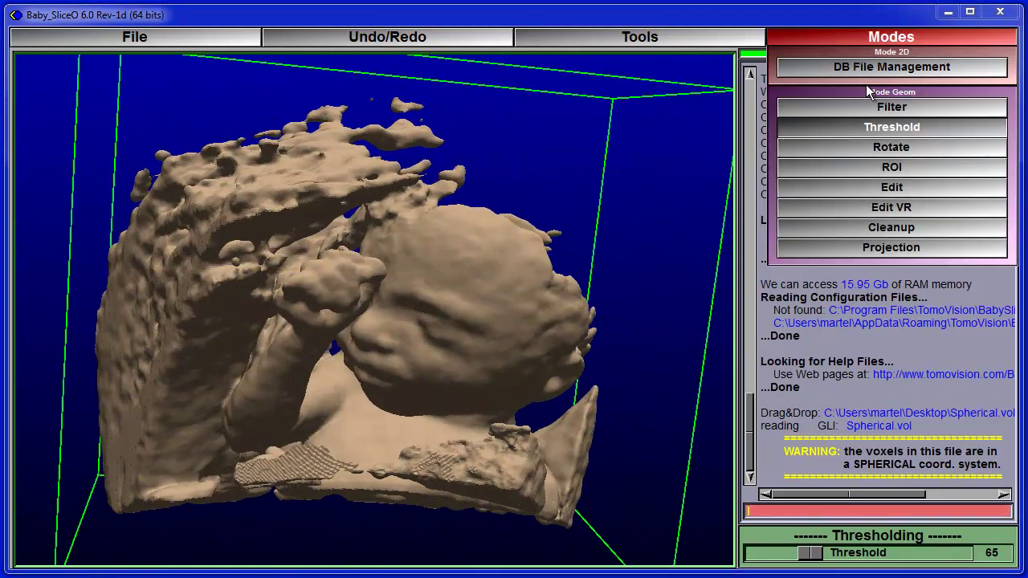
left_click(862, 229)
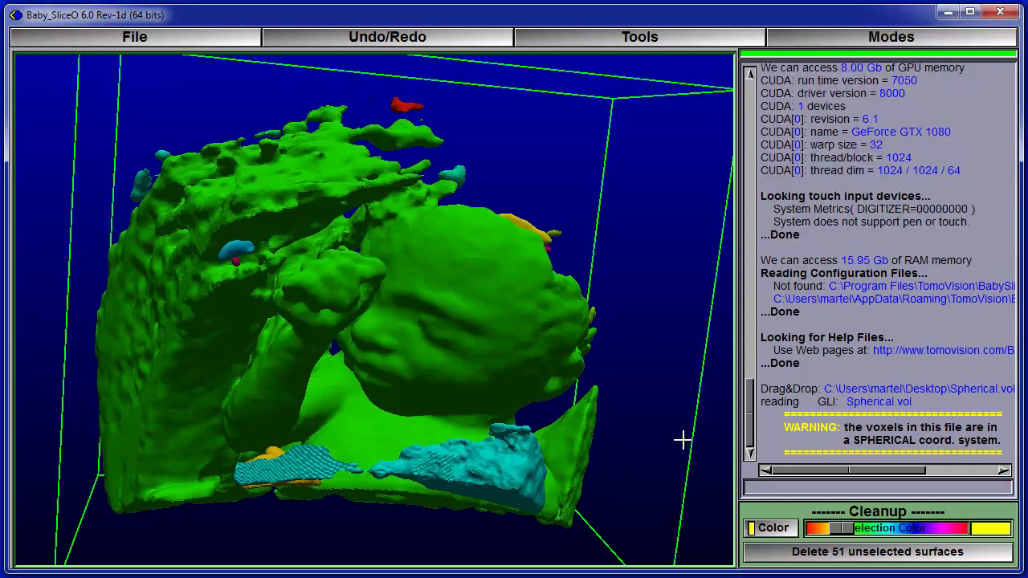
left_click_drag(657, 355, 649, 317)
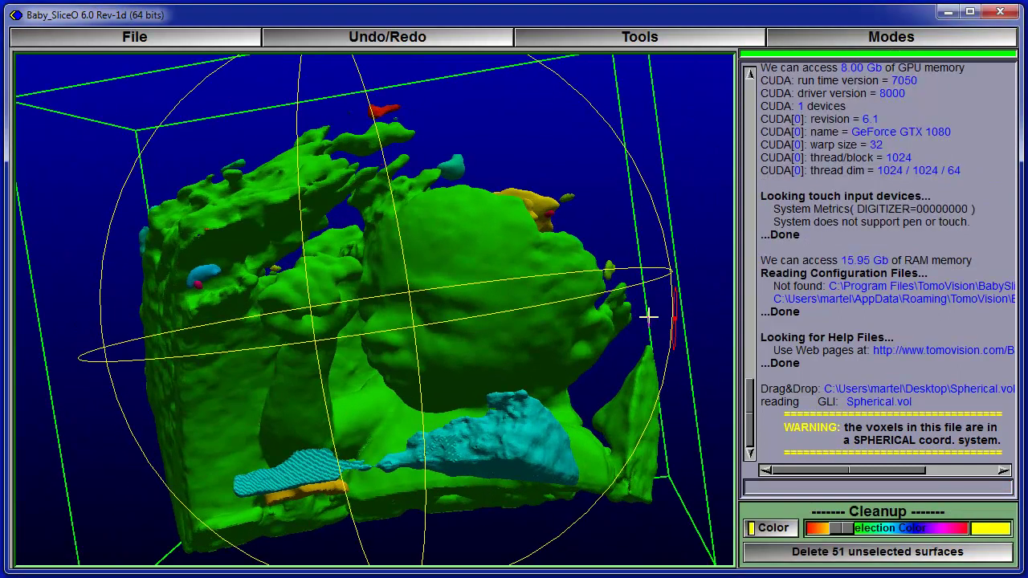
left_click(455, 259)
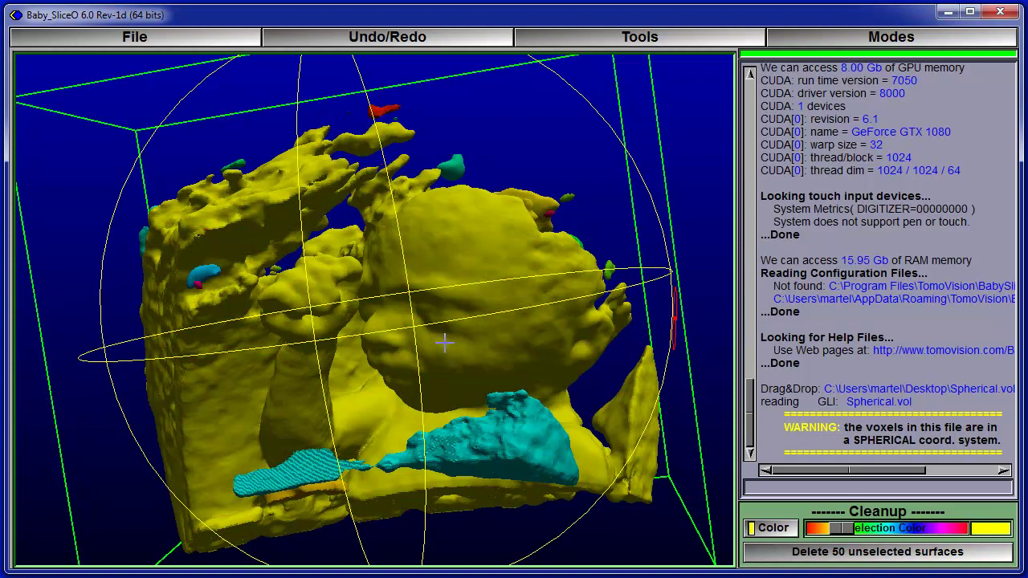
left_click(851, 552)
left_click_drag(565, 137, 493, 243)
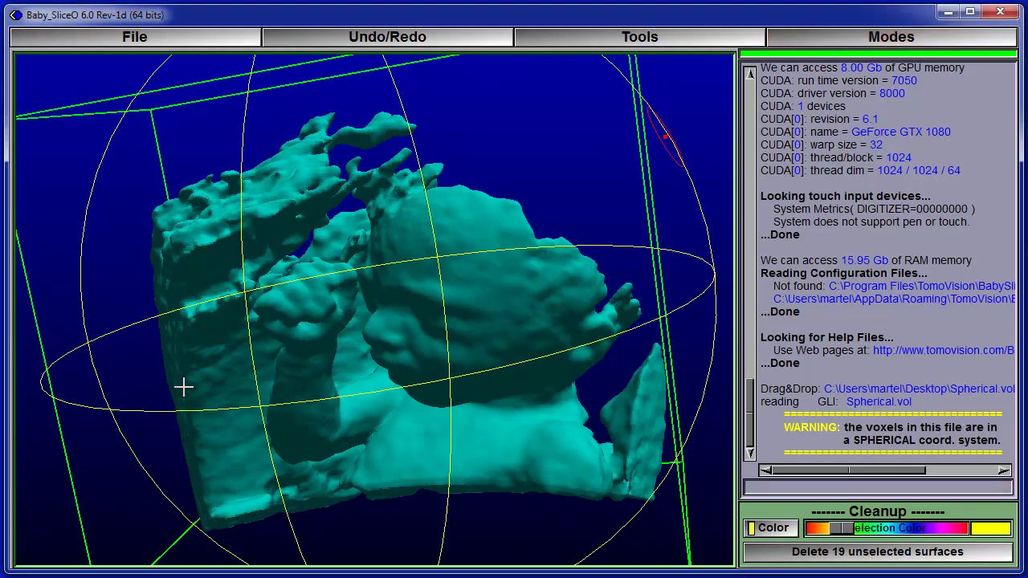
left_click_drag(172, 387, 355, 458)
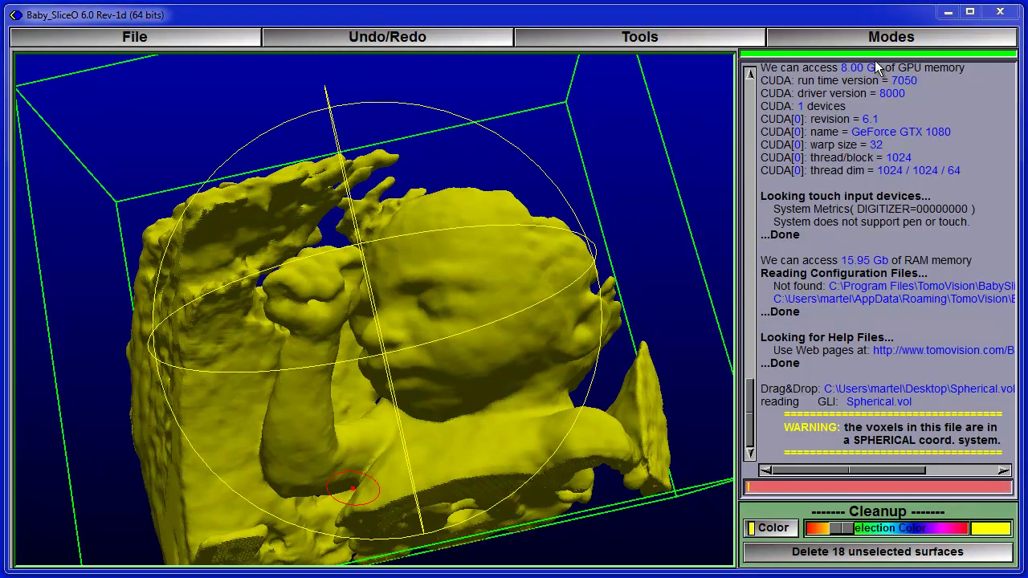
Switch to Edit mode and set the brush size to 33.0 and the brush pressure to 1.000
left_click(815, 39)
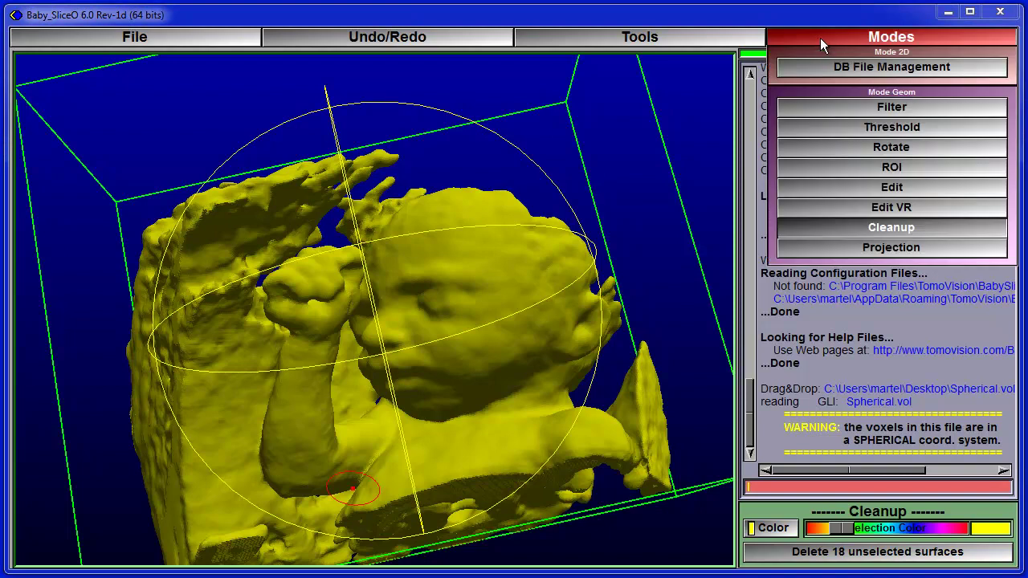
left_click(867, 189)
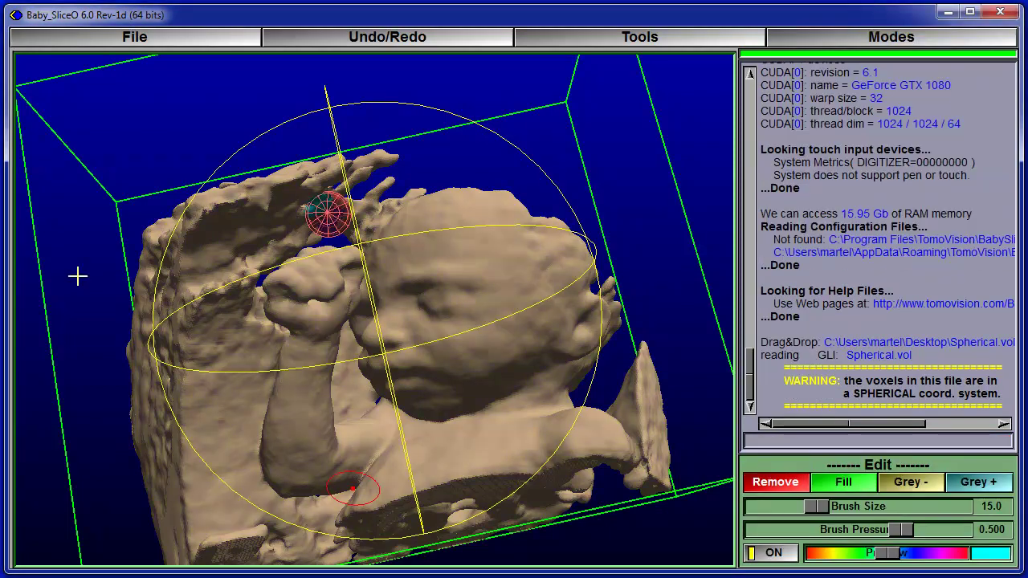
left_click_drag(52, 338, 89, 230)
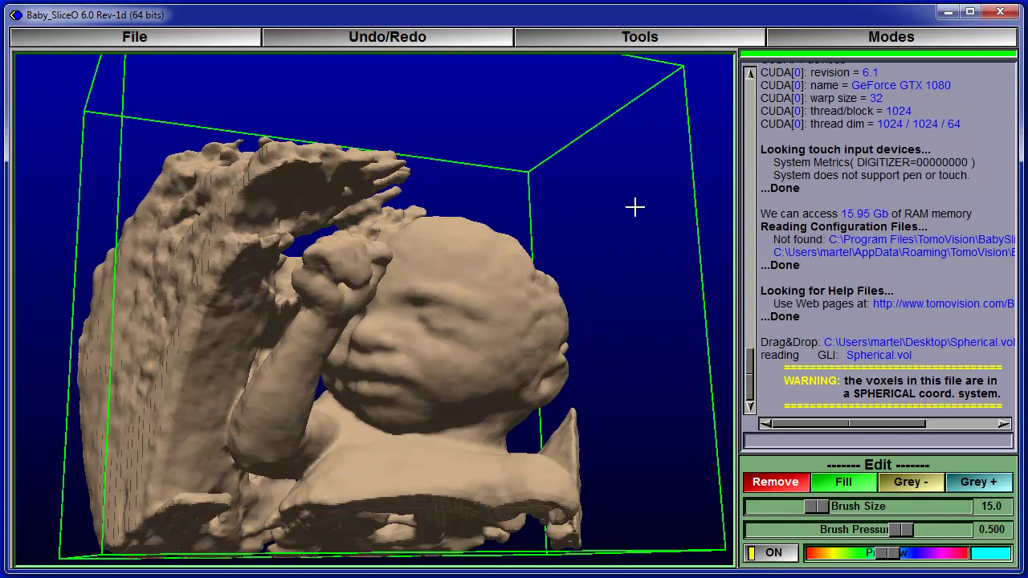
middle_click_drag(645, 209, 604, 200)
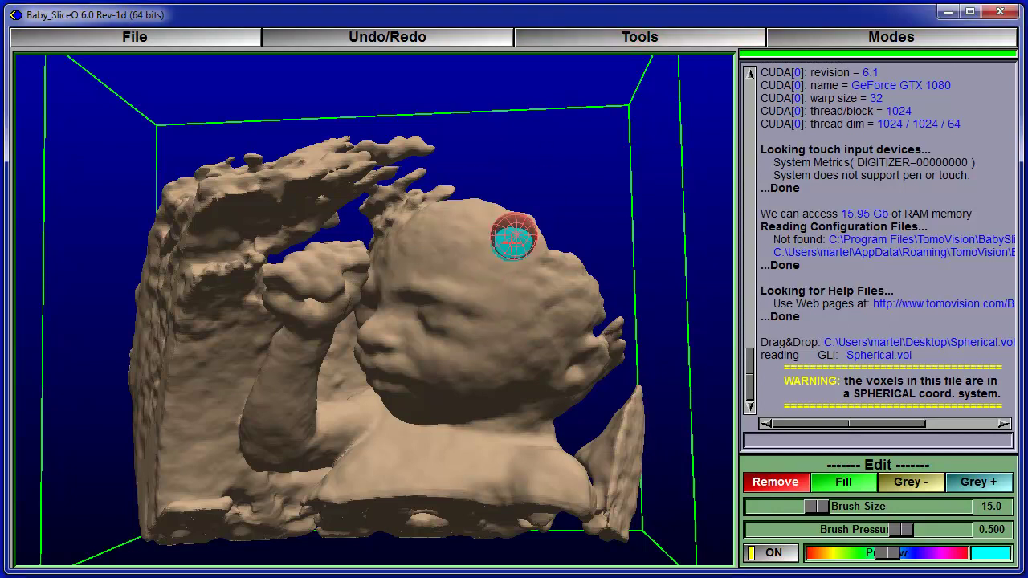
scroll(490, 285, "up", 8)
scroll(489, 286, "up", 2)
scroll(485, 289, "up", 10, "shift")
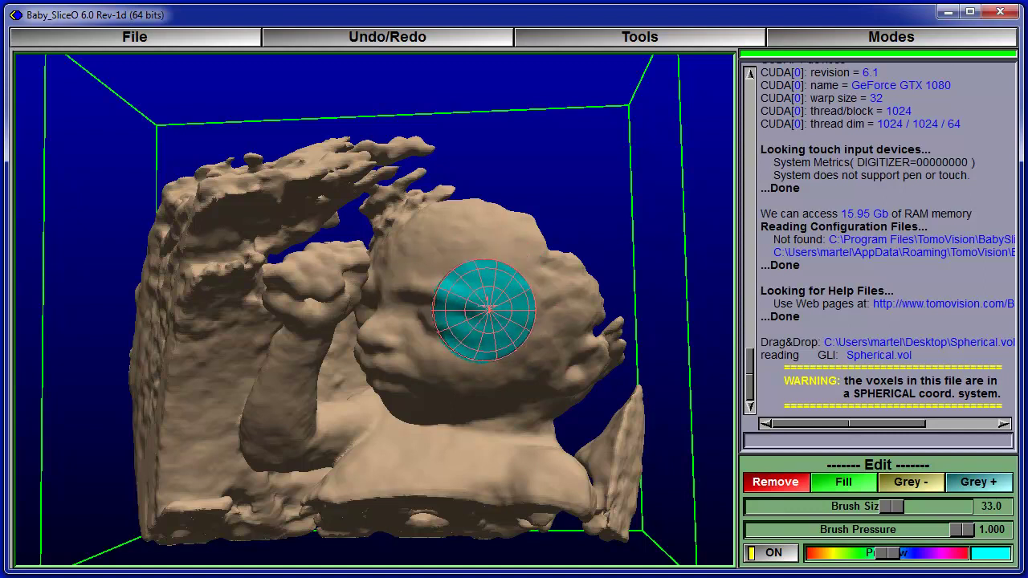
Try different brush pressures, then remove the tissue behind and above the baby's raised arm at pressure 1.000
scroll(491, 294, "down", 18, "shift")
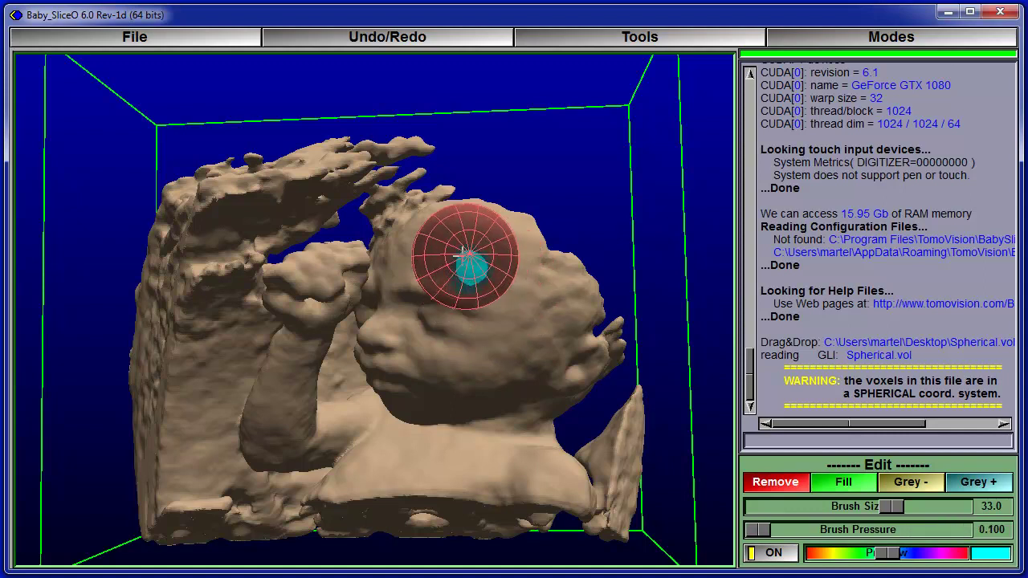
scroll(493, 288, "up", 16, "shift")
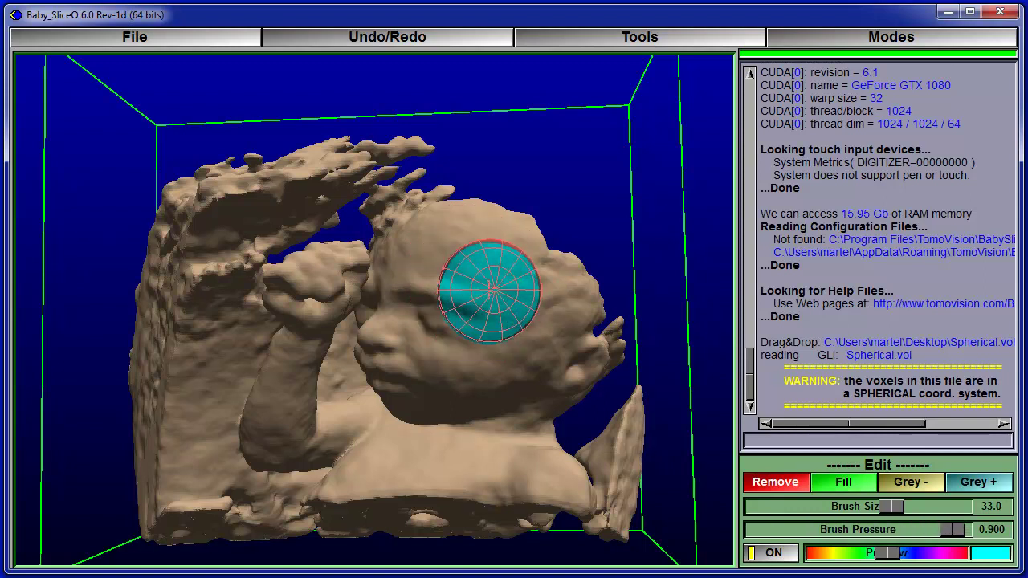
scroll(473, 291, "down", 16, "shift")
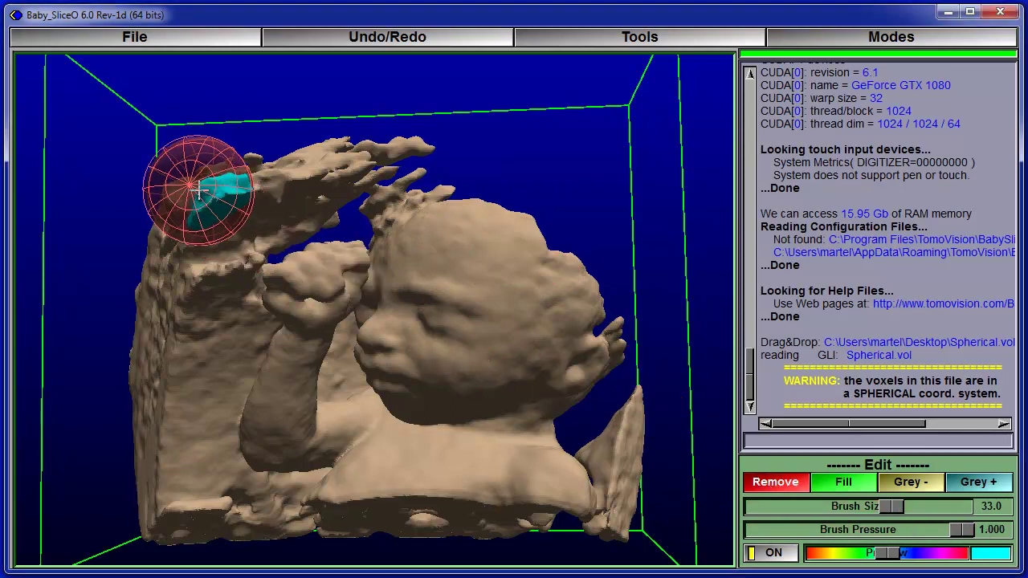
mouse_move(187, 250)
left_mouse_down()
mouse_move(161, 415)
mouse_move(165, 273)
mouse_move(193, 188)
mouse_move(150, 380)
mouse_move(150, 348)
mouse_move(167, 250)
mouse_move(193, 189)
mouse_move(167, 325)
mouse_move(162, 521)
mouse_move(155, 431)
mouse_move(173, 509)
mouse_move(164, 429)
mouse_move(174, 491)
mouse_move(175, 515)
mouse_move(170, 491)
mouse_move(162, 522)
mouse_move(171, 486)
mouse_move(177, 513)
mouse_move(222, 520)
mouse_move(192, 501)
mouse_move(233, 527)
mouse_move(184, 485)
mouse_move(158, 210)
mouse_move(384, 132)
mouse_move(368, 127)
mouse_move(234, 170)
mouse_move(298, 138)
mouse_move(359, 128)
mouse_move(241, 184)
mouse_move(299, 149)
mouse_move(195, 161)
mouse_move(419, 124)
mouse_move(260, 173)
mouse_move(385, 127)
mouse_move(260, 168)
mouse_move(208, 161)
left_mouse_up()
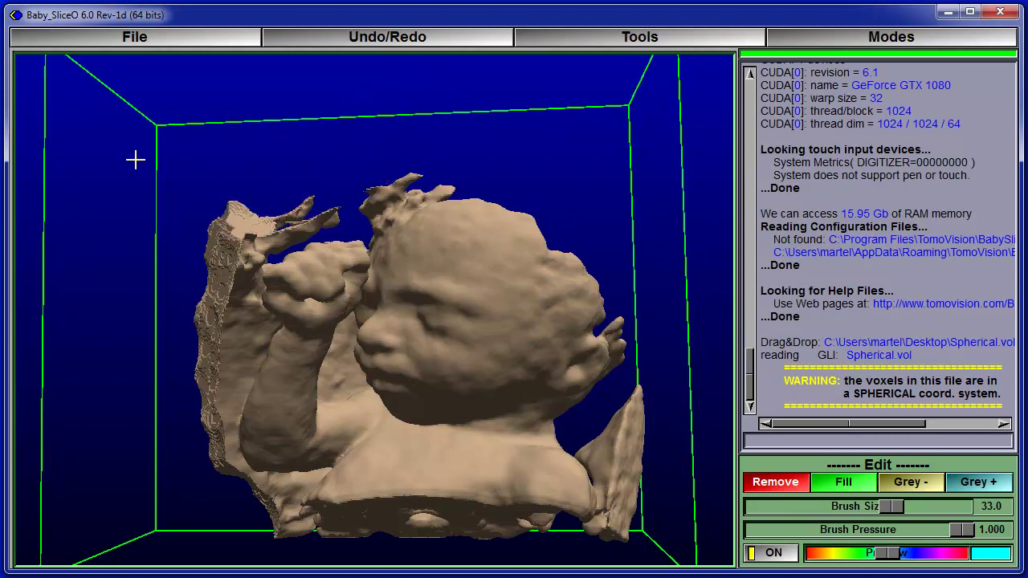
Switch to ROI mode and adjust the lower boundary of the volume in the X-Y direction
left_click(840, 32)
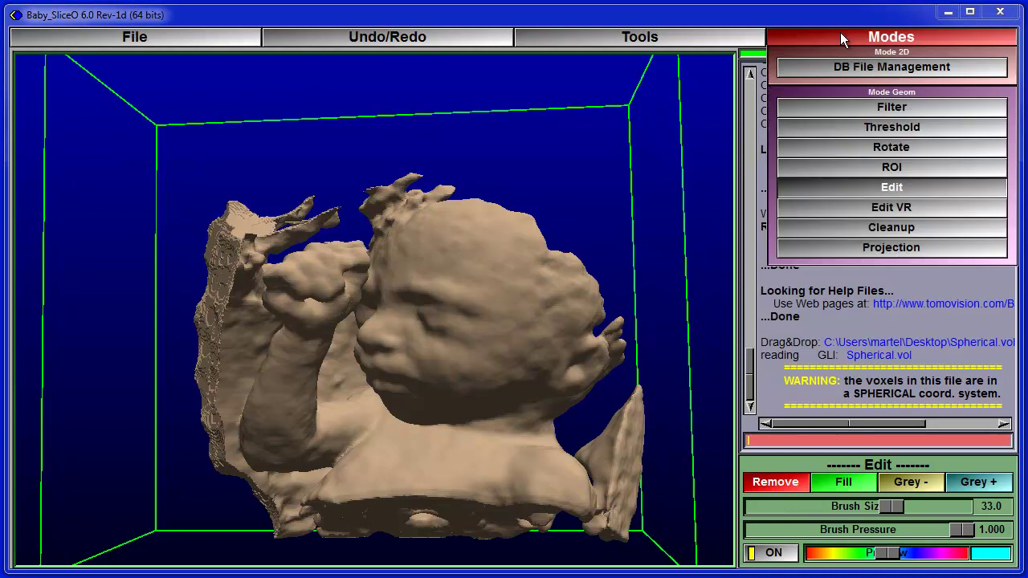
left_click(829, 167)
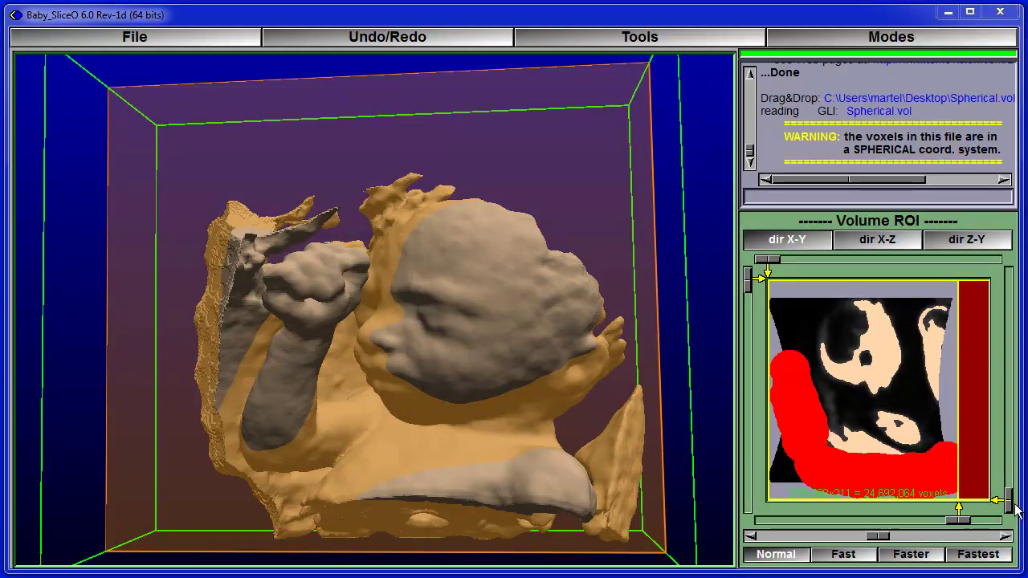
left_click_drag(1007, 480, 1010, 514)
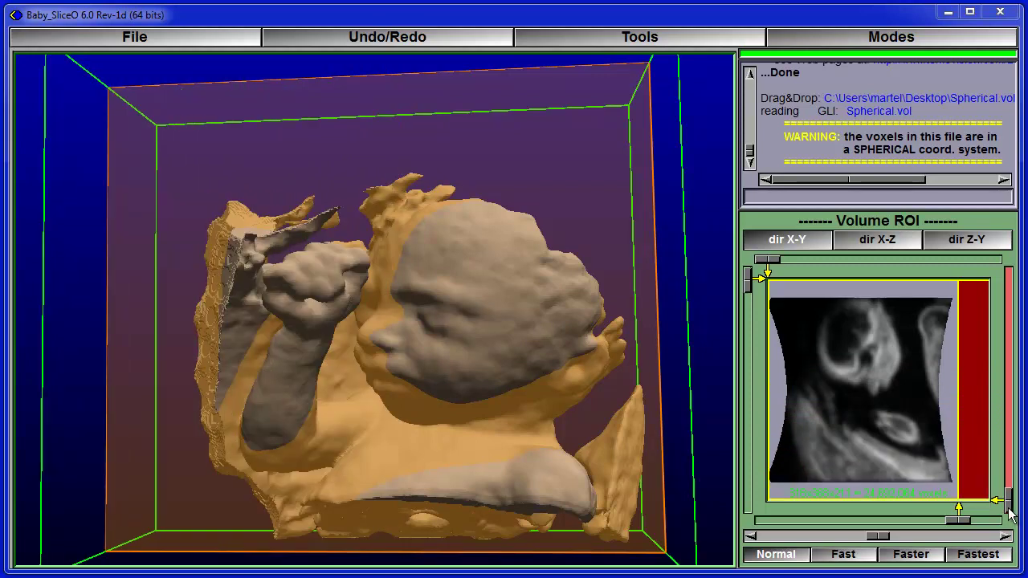
Compare the Fast, Faster and Fastest settings on the model and restore Normal
left_click(835, 557)
left_click(905, 557)
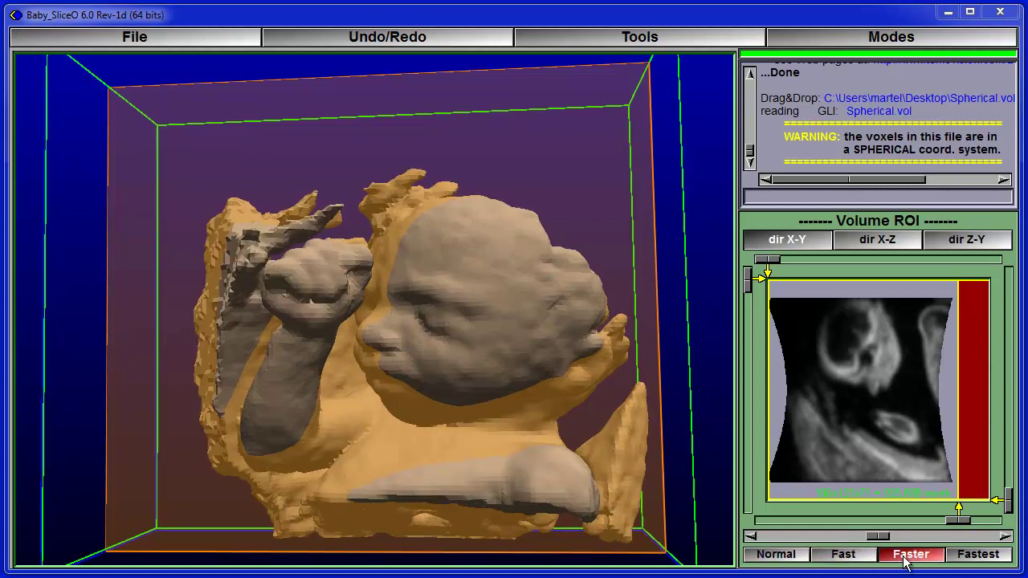
left_click(981, 554)
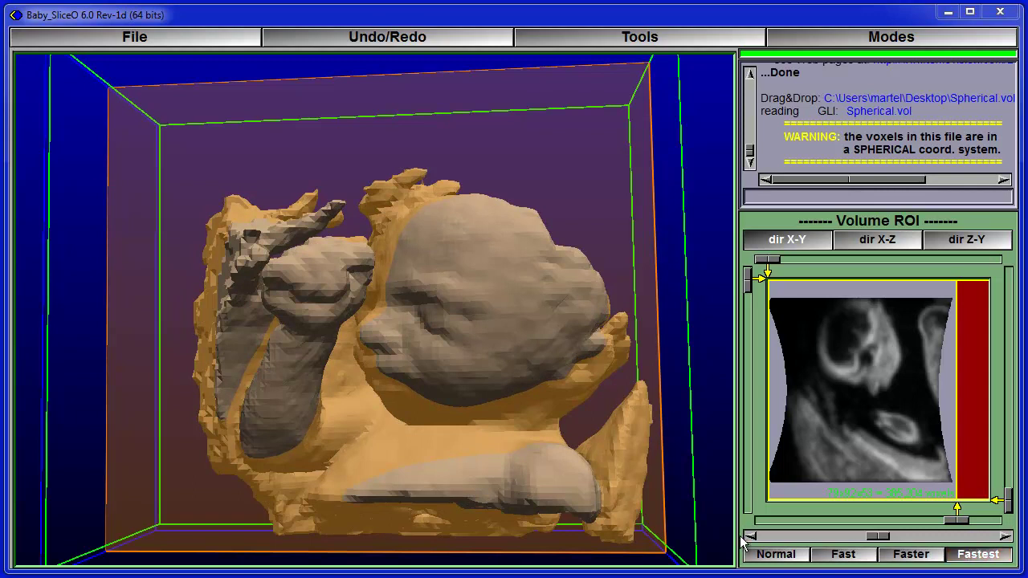
left_click(776, 554)
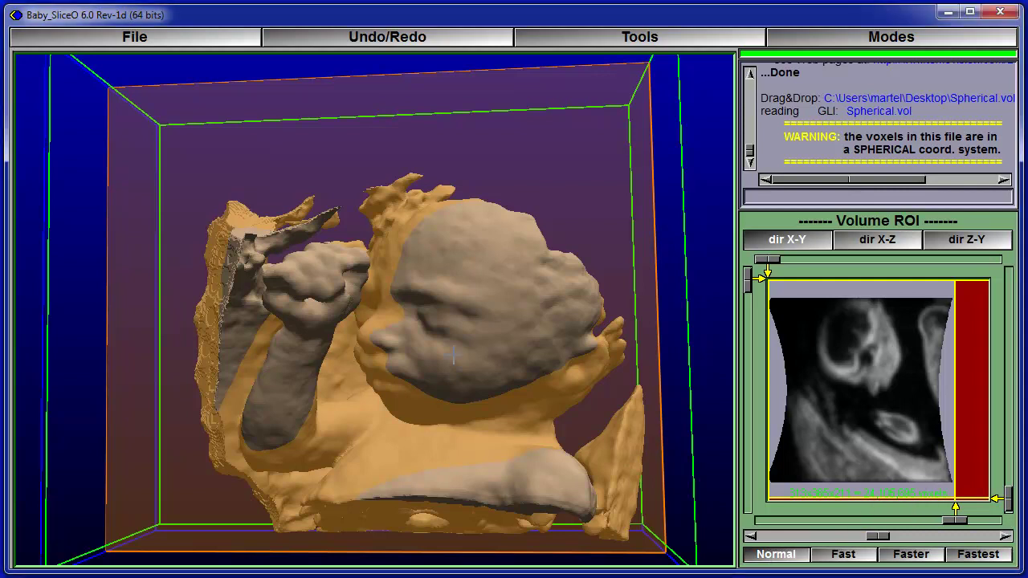
left_click_drag(114, 239, 131, 240)
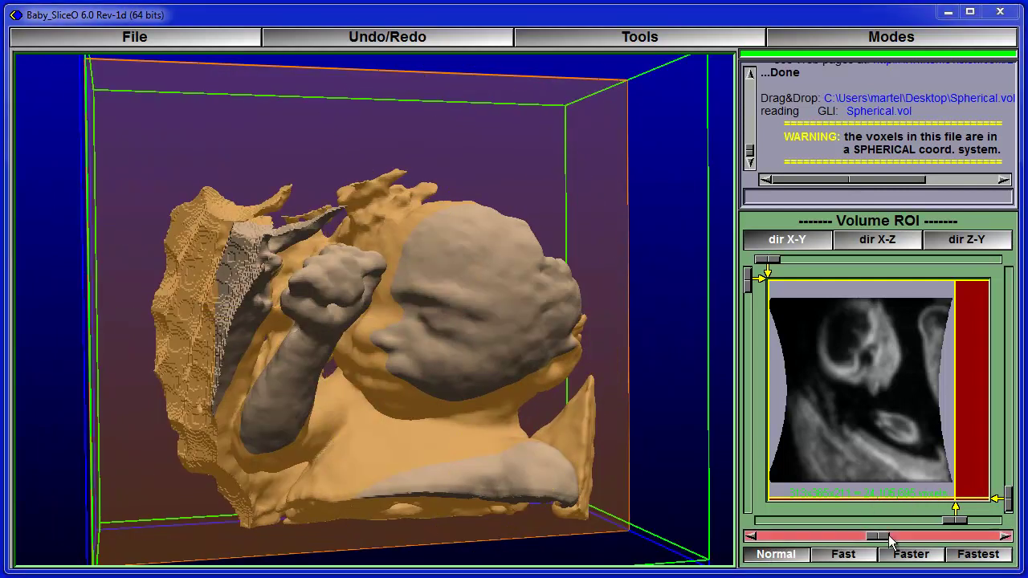
Set the volume ROI display speed to Fastest and return to Edit mode
left_click(906, 556)
left_click(925, 554)
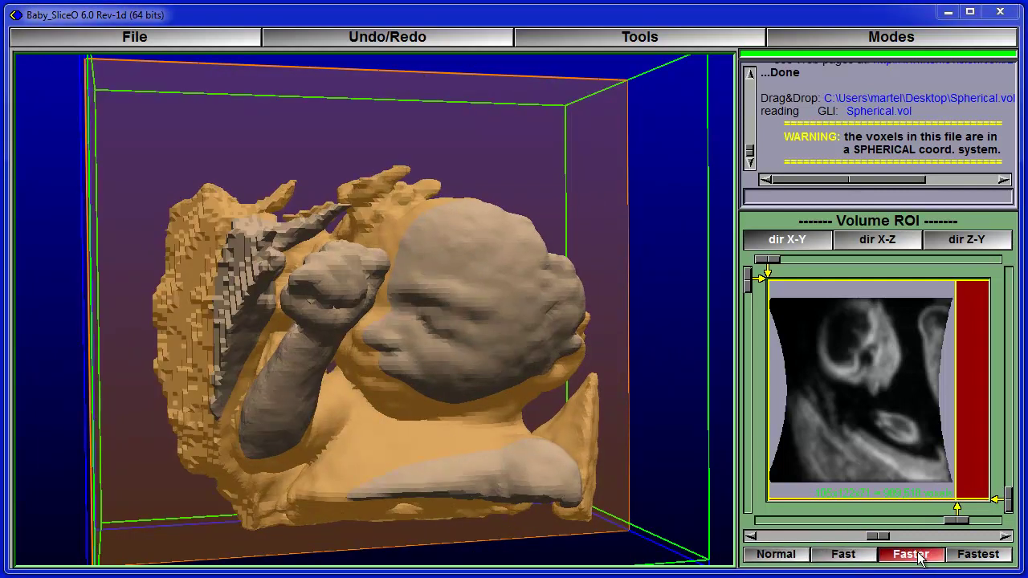
left_click(983, 557)
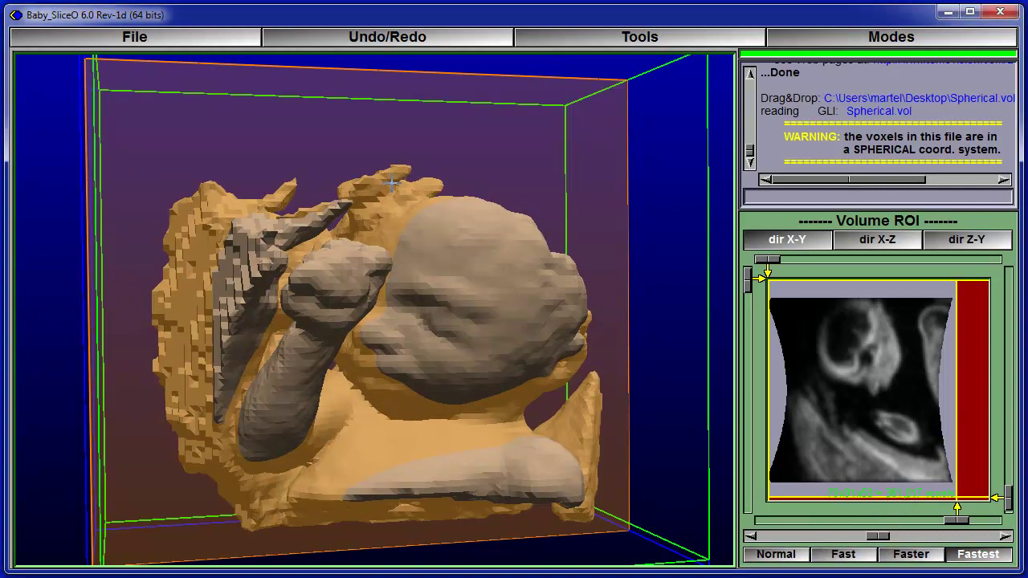
left_click(802, 34)
left_click(834, 187)
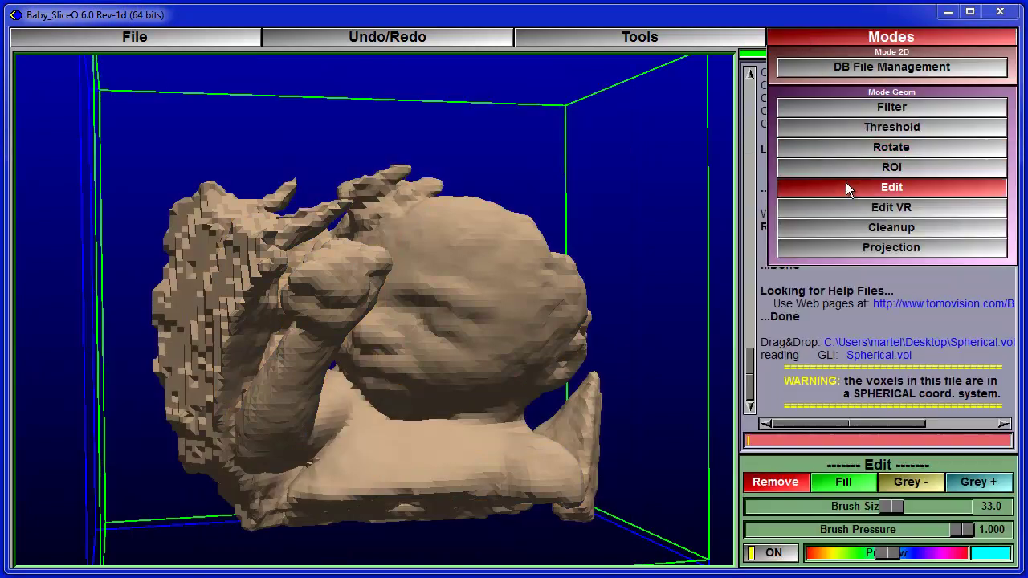
Remove the outer layer of blocky tissue behind the baby's raised arm with the Remove brush at size 33.0 and pressure 1.000
mouse_move(328, 172)
left_mouse_down()
mouse_move(201, 201)
mouse_move(179, 316)
mouse_move(212, 181)
mouse_move(176, 293)
mouse_move(232, 155)
mouse_move(230, 206)
mouse_move(209, 232)
mouse_move(252, 176)
mouse_move(174, 268)
mouse_move(137, 385)
mouse_move(175, 299)
mouse_move(163, 376)
mouse_move(166, 300)
left_mouse_up()
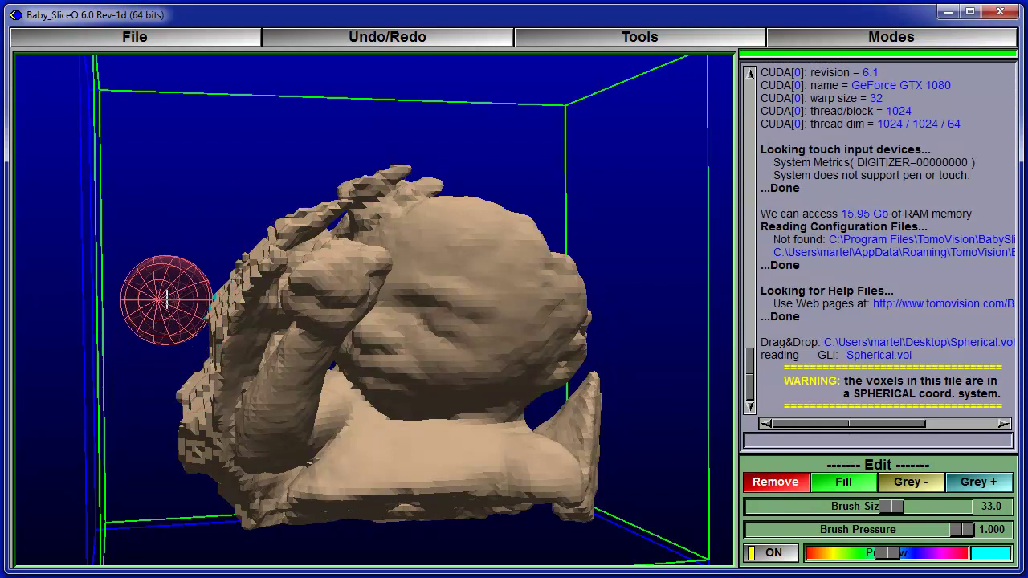
left_click(166, 299)
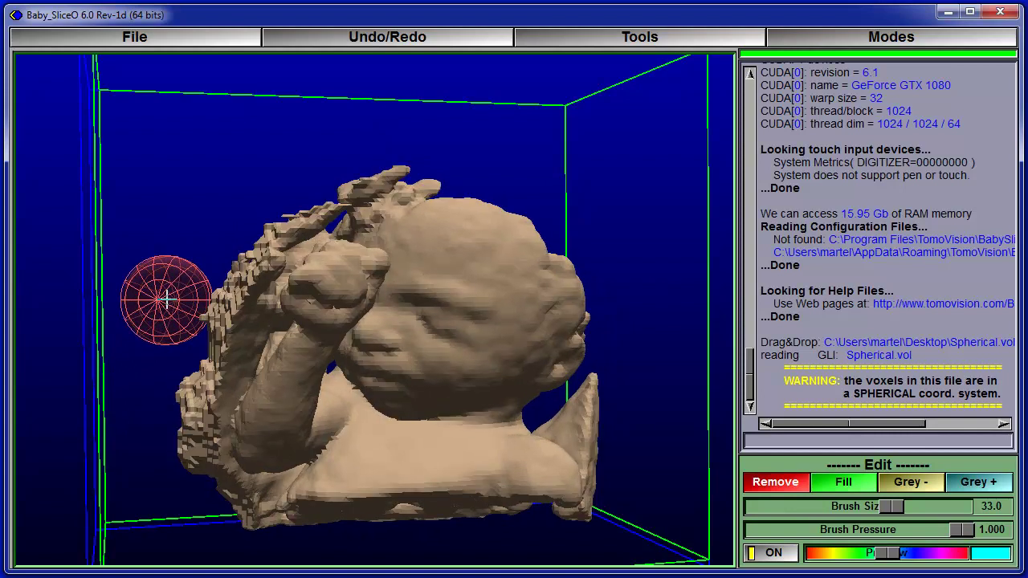
left_click(166, 300)
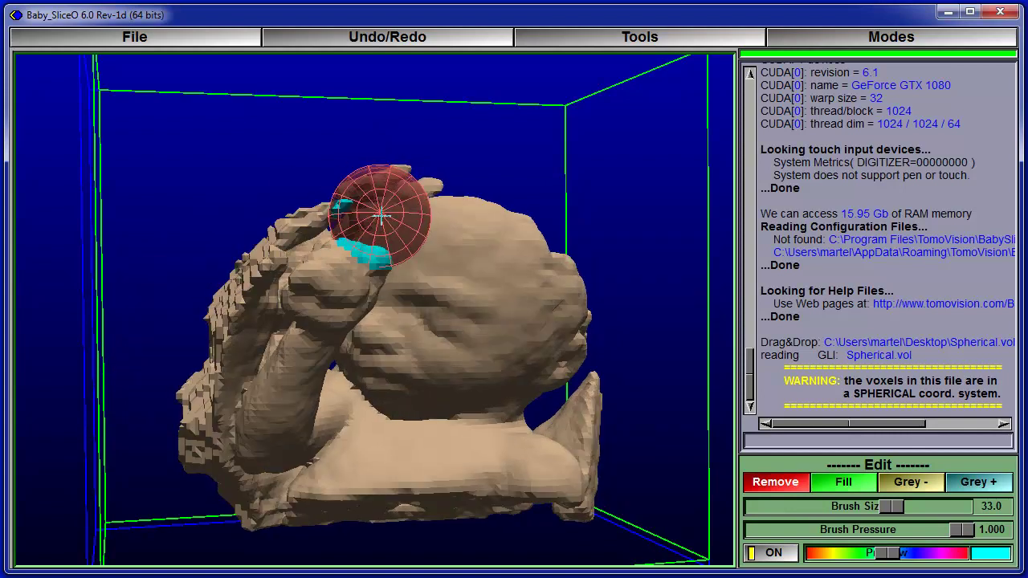
left_click(236, 193)
left_click(236, 193)
left_click(236, 193)
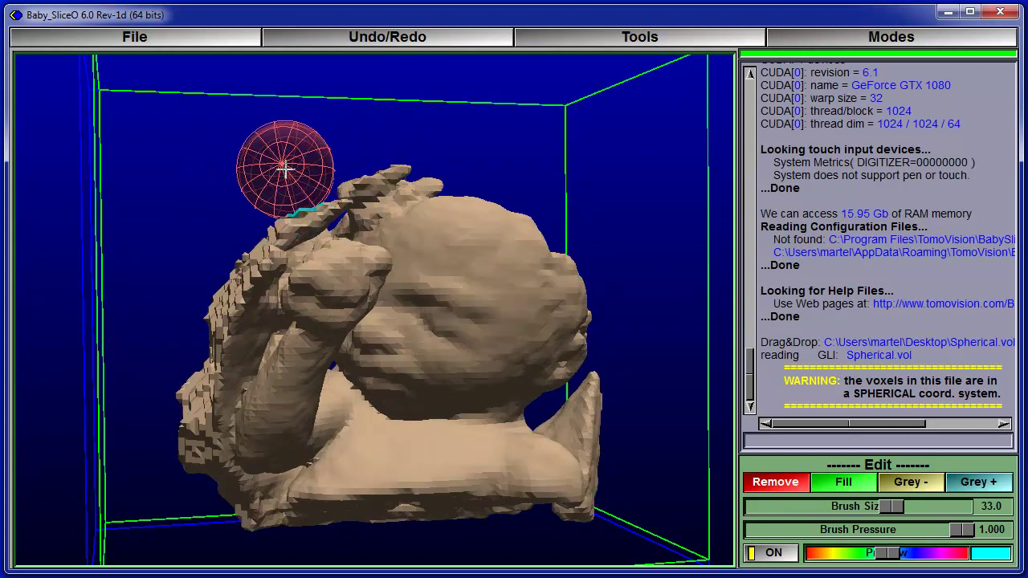
Carve away more of the flat, stepped tissue wall beside the raised arm with the Remove brush, from its upper part down towards the elbow
mouse_move(578, 190)
left_mouse_down()
mouse_move(656, 153)
mouse_move(458, 160)
mouse_move(687, 353)
left_mouse_up()
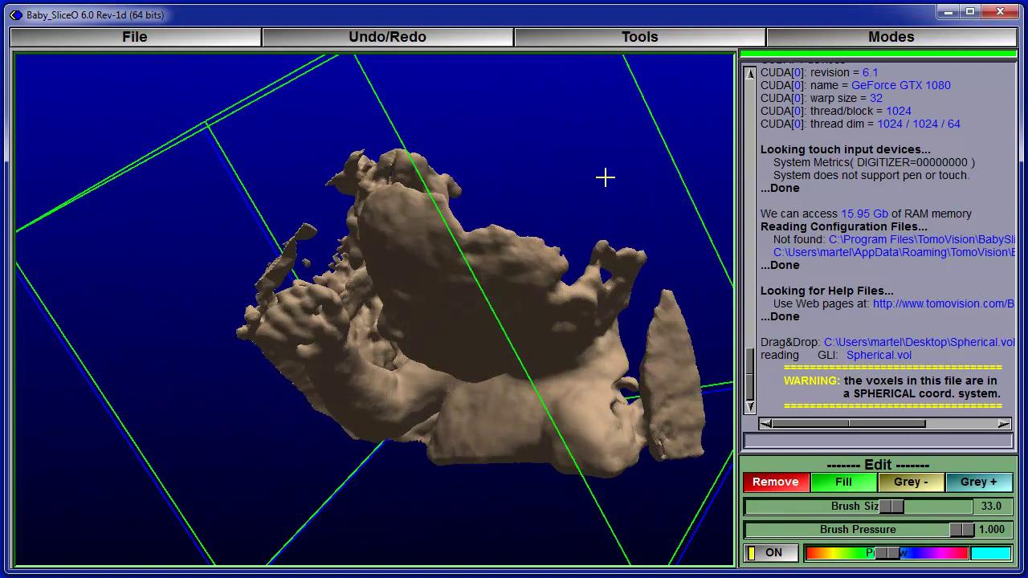
left_click_drag(603, 177, 420, 174)
left_click_drag(562, 309, 557, 426)
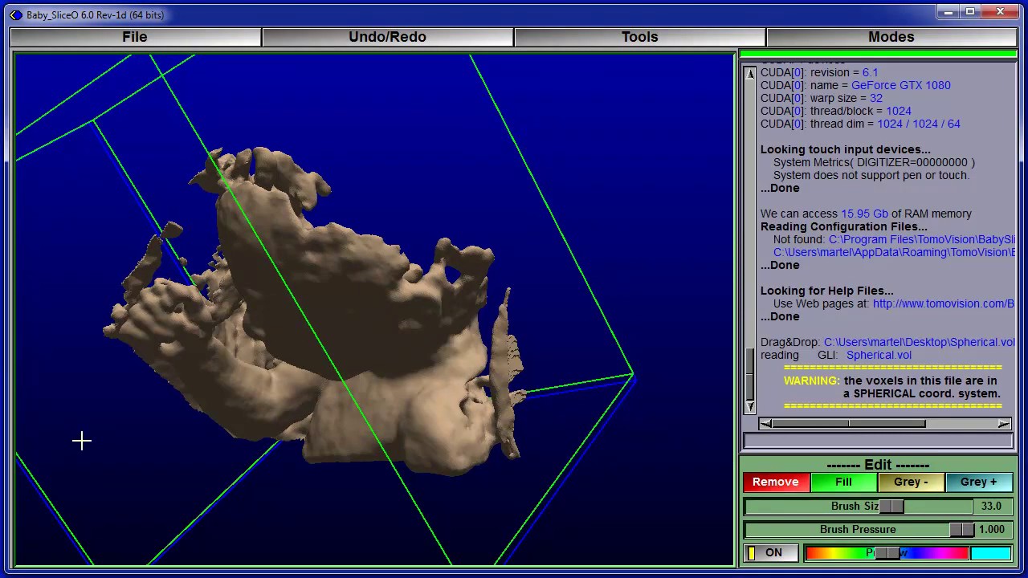
mouse_move(81, 447)
left_mouse_down()
mouse_move(81, 500)
mouse_move(211, 333)
mouse_move(580, 355)
left_mouse_up()
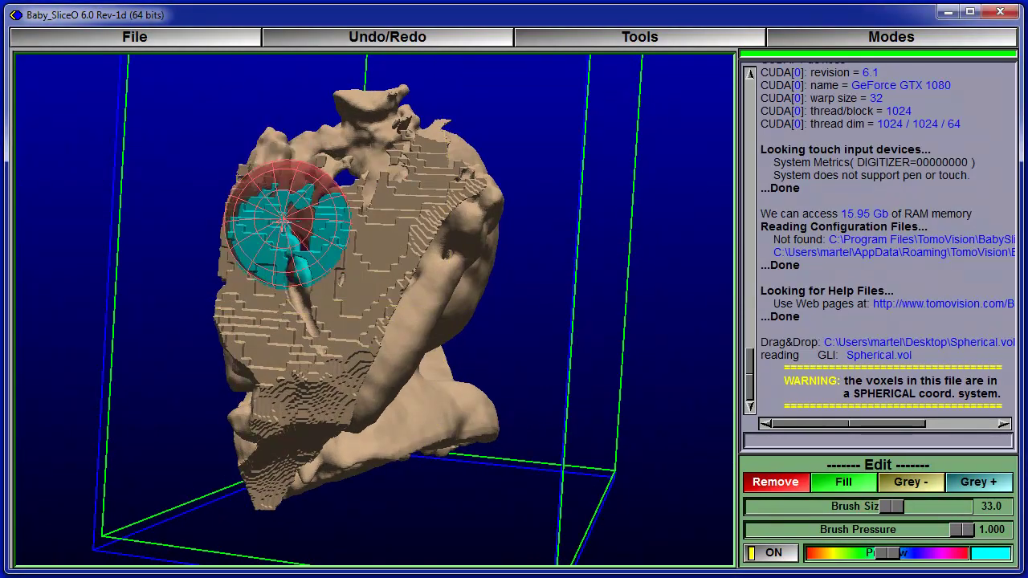
mouse_move(630, 245)
left_mouse_down()
mouse_move(647, 222)
mouse_move(587, 229)
mouse_move(597, 210)
mouse_move(637, 202)
mouse_move(610, 216)
left_mouse_up()
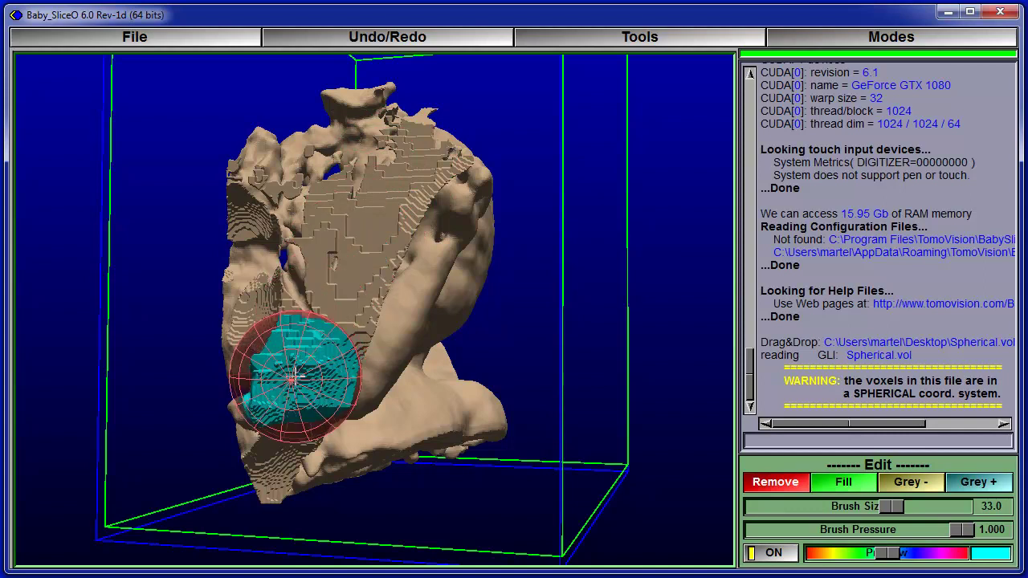
left_click_drag(585, 119, 579, 137)
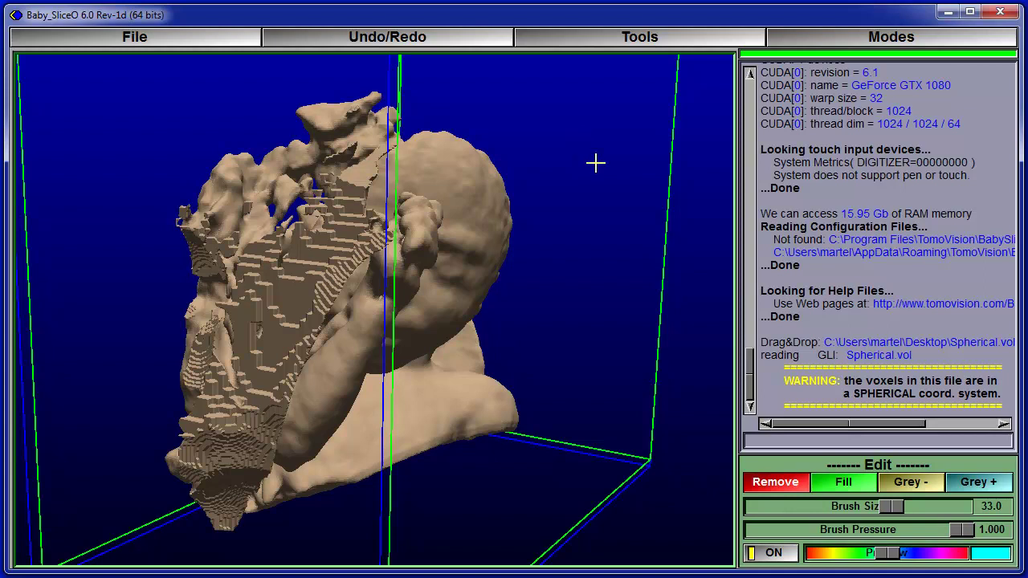
mouse_move(72, 436)
left_mouse_down()
mouse_move(91, 406)
mouse_move(241, 441)
left_mouse_up()
left_click_drag(607, 367, 578, 374)
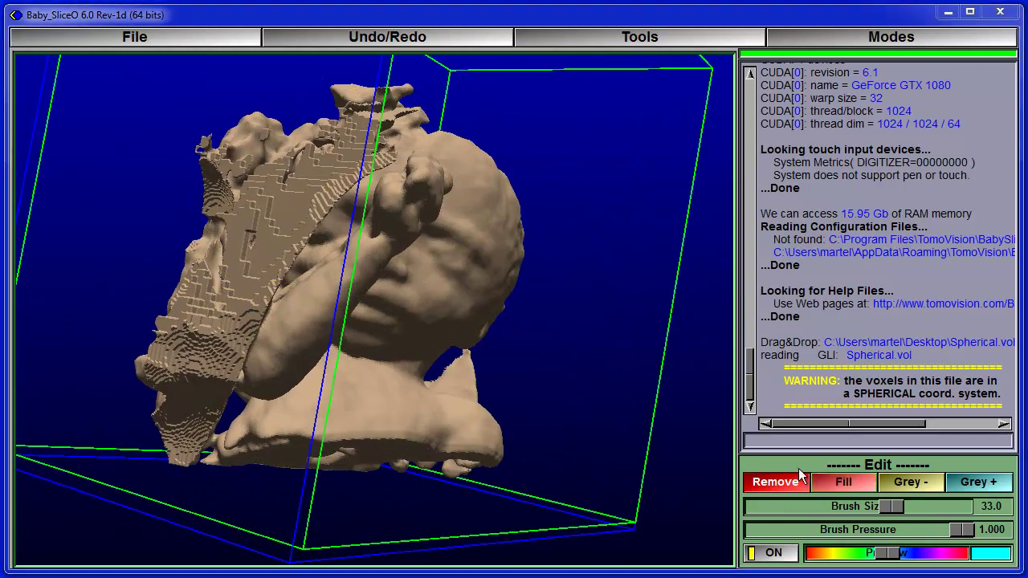
Switch to the Grey - brush and erode the stepped tissue wall between the raised arm and the face
left_click(915, 483)
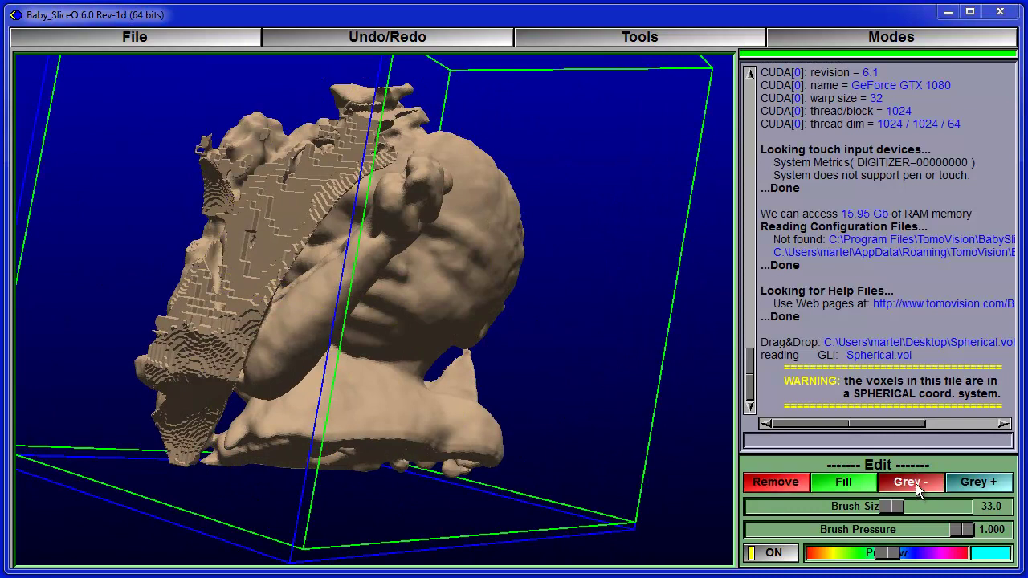
left_click_drag(64, 214, 227, 248)
left_click_drag(635, 200, 321, 297)
mouse_move(307, 220)
left_mouse_down()
mouse_move(279, 261)
mouse_move(296, 274)
mouse_move(257, 315)
mouse_move(241, 357)
mouse_move(327, 266)
mouse_move(256, 310)
mouse_move(214, 383)
mouse_move(225, 356)
mouse_move(206, 510)
mouse_move(187, 470)
mouse_move(186, 485)
mouse_move(228, 526)
mouse_move(196, 482)
left_mouse_up()
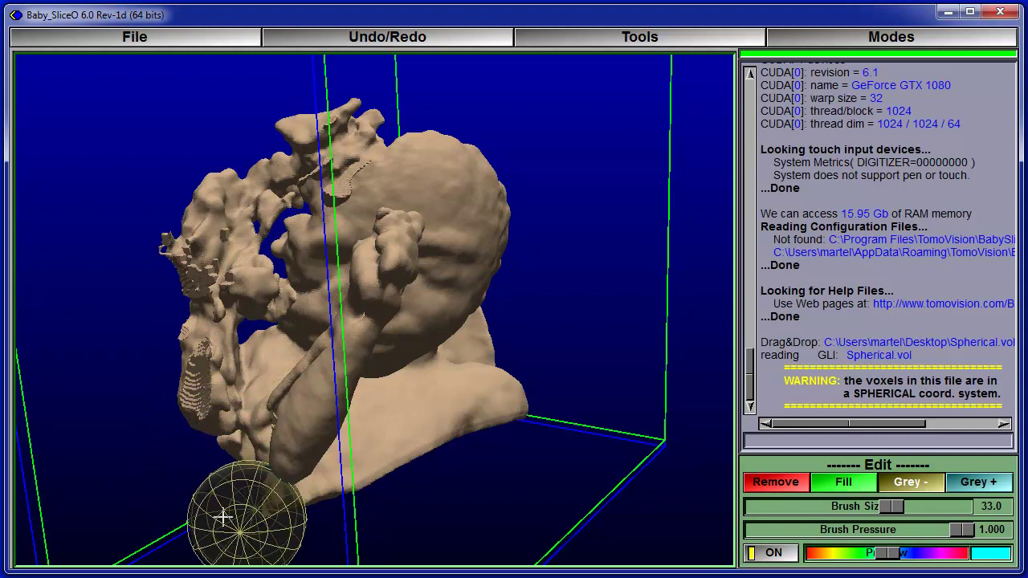
Erode the remaining ragged tissue in front of the face and down to the elbow with the Grey - brush
mouse_move(229, 514)
middle_mouse_down()
mouse_move(160, 477)
mouse_move(222, 439)
middle_mouse_up()
mouse_move(223, 439)
left_mouse_down()
mouse_move(239, 367)
mouse_move(239, 241)
mouse_move(252, 161)
mouse_move(309, 140)
mouse_move(240, 206)
mouse_move(310, 207)
left_mouse_up()
middle_click_drag(598, 295, 594, 321)
mouse_move(298, 211)
left_mouse_down()
mouse_move(241, 202)
mouse_move(282, 108)
mouse_move(241, 149)
mouse_move(224, 303)
mouse_move(202, 322)
mouse_move(174, 409)
mouse_move(172, 385)
left_mouse_up()
left_click_drag(177, 337, 206, 259)
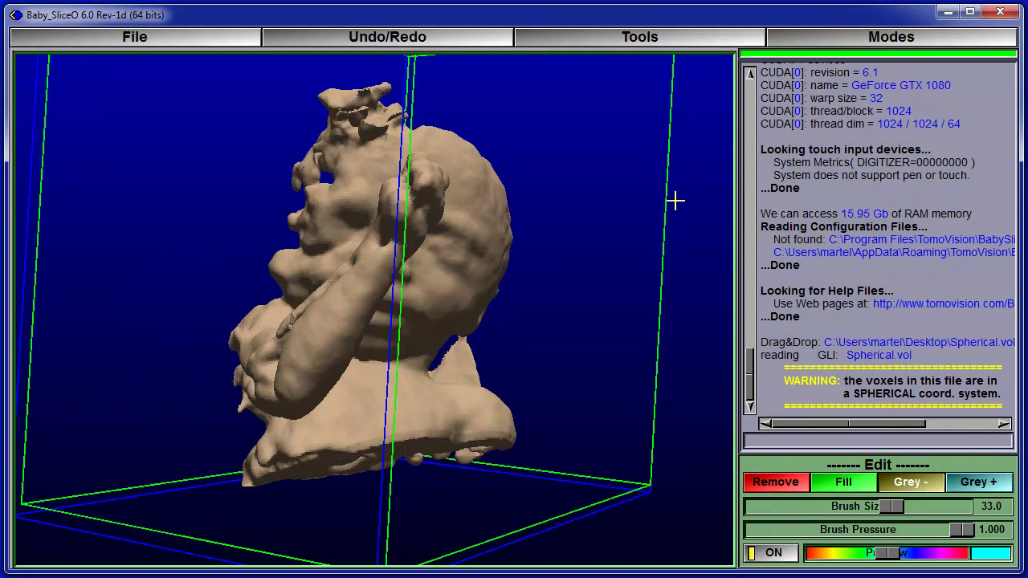
Erode the leftover tissue and loose fragments above the forehead and in front of the face with the Grey - brush
mouse_move(605, 137)
middle_mouse_down()
mouse_move(555, 170)
mouse_move(394, 179)
middle_mouse_up()
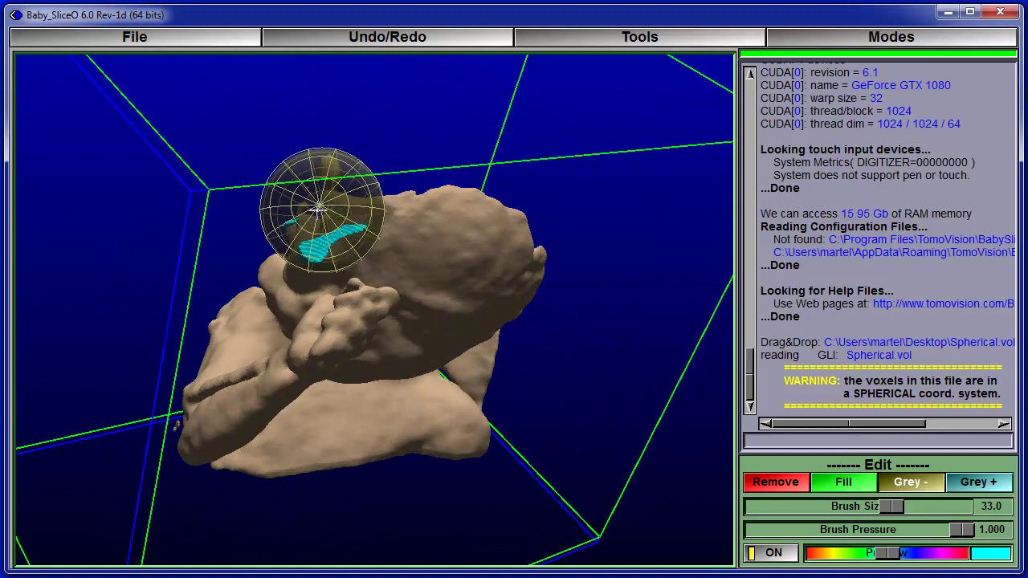
middle_click_drag(146, 203, 155, 201)
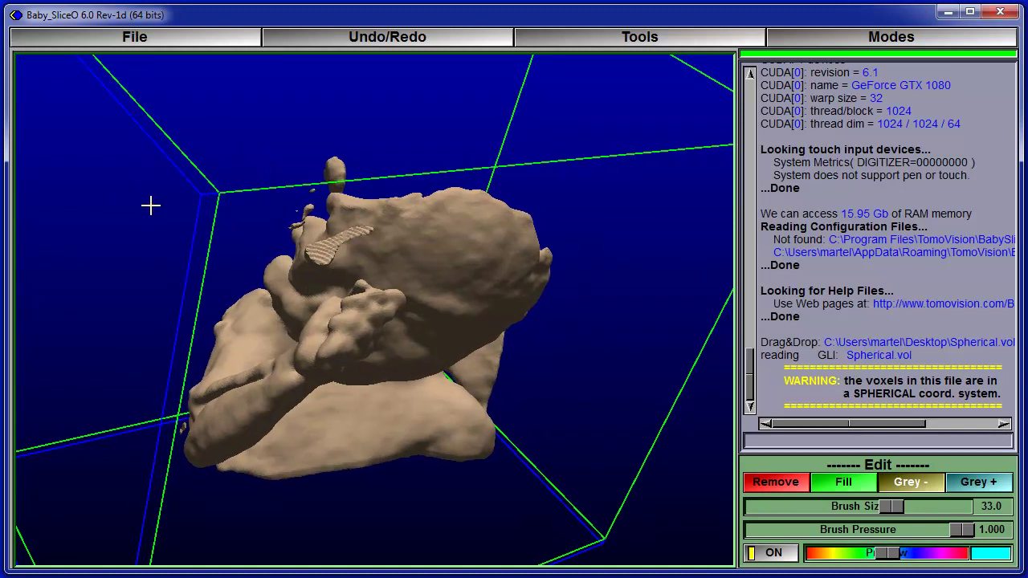
mouse_move(141, 196)
right_mouse_down()
mouse_move(656, 280)
mouse_move(768, 340)
right_mouse_up()
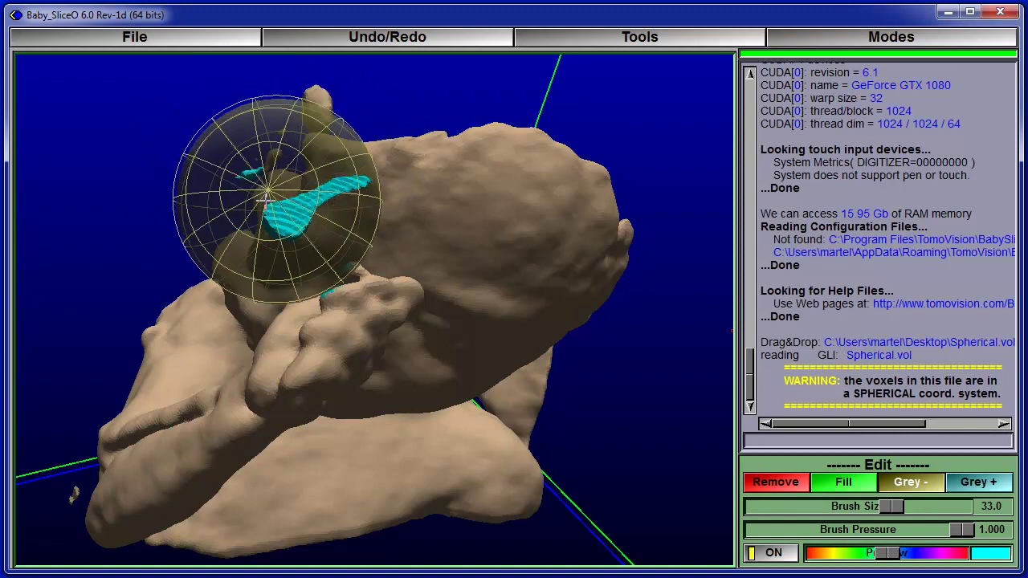
left_click_drag(89, 136, 104, 156)
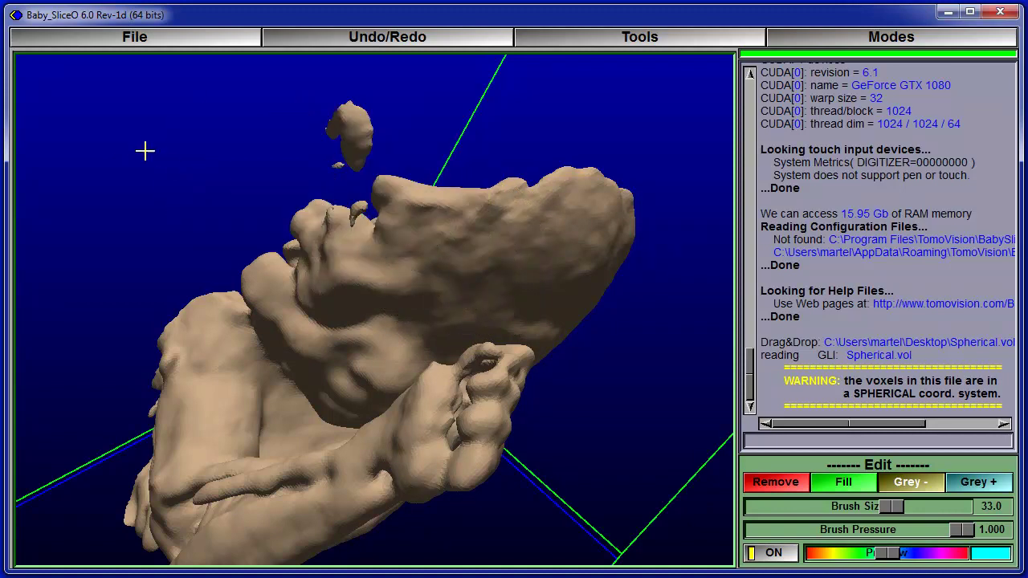
left_click_drag(144, 150, 210, 175)
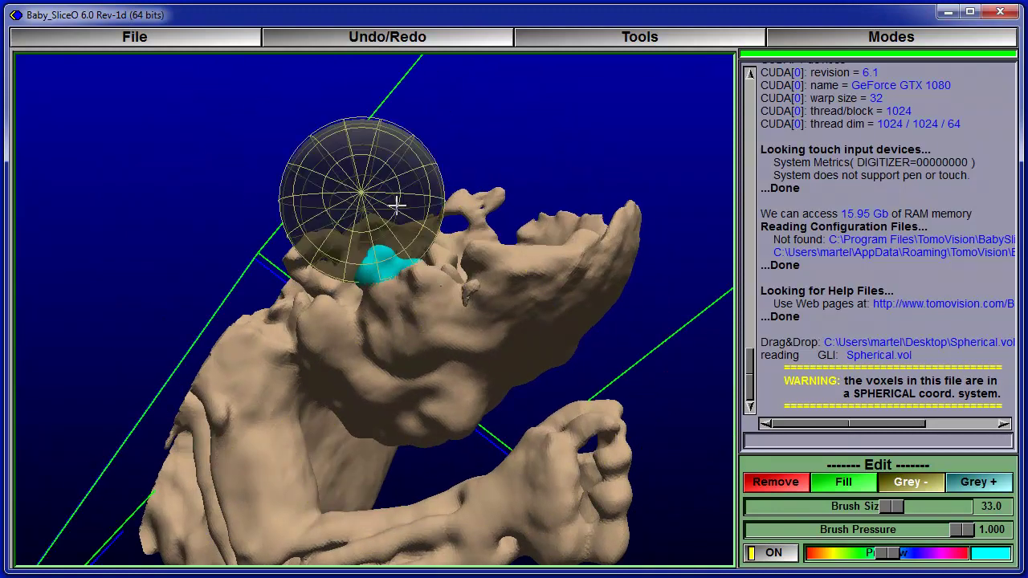
Undo the latest brush strokes that cut a hole through the side of the baby's head
mouse_move(147, 165)
left_mouse_down()
mouse_move(241, 225)
mouse_move(450, 305)
left_mouse_up()
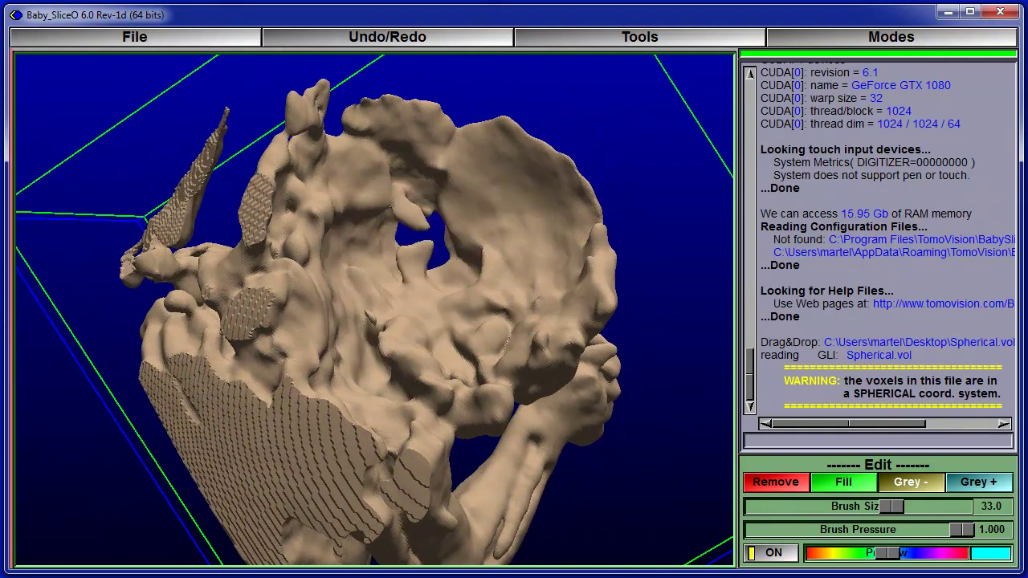
mouse_move(554, 337)
left_mouse_down()
mouse_move(580, 280)
mouse_move(634, 377)
left_mouse_up()
mouse_move(677, 482)
left_mouse_down()
mouse_move(588, 444)
mouse_move(75, 114)
mouse_move(264, 172)
left_mouse_up()
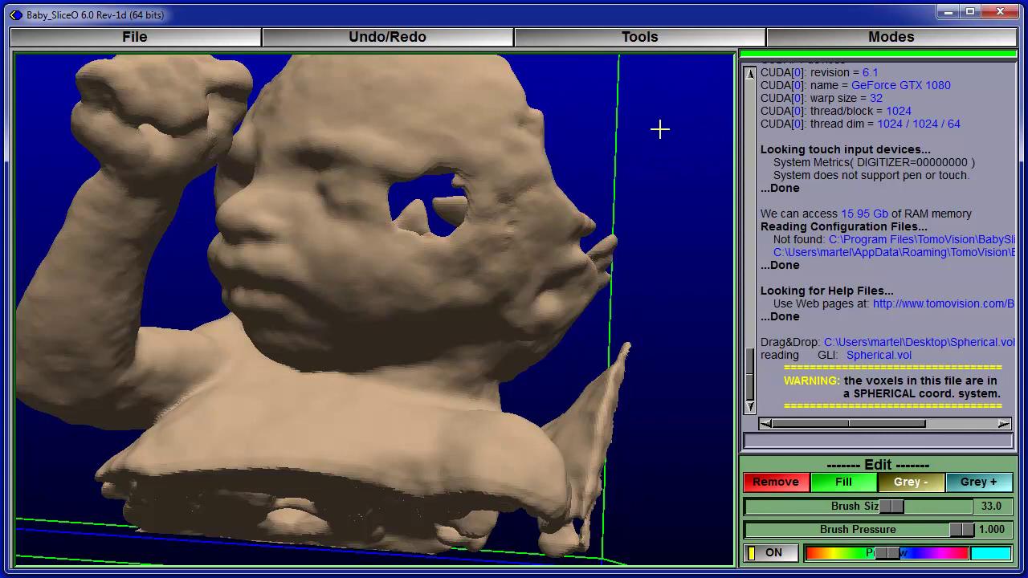
left_click(358, 42)
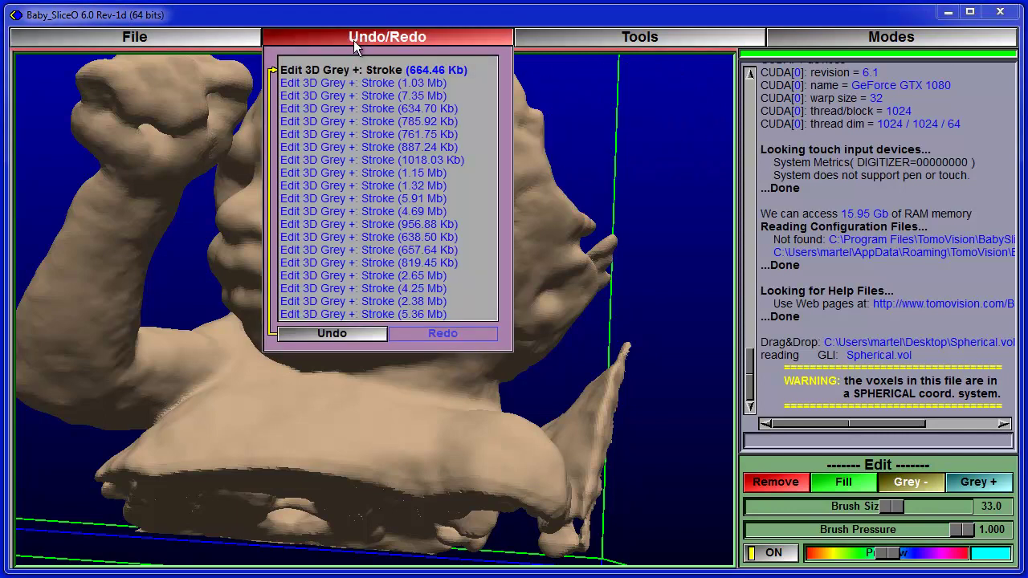
left_click(342, 333)
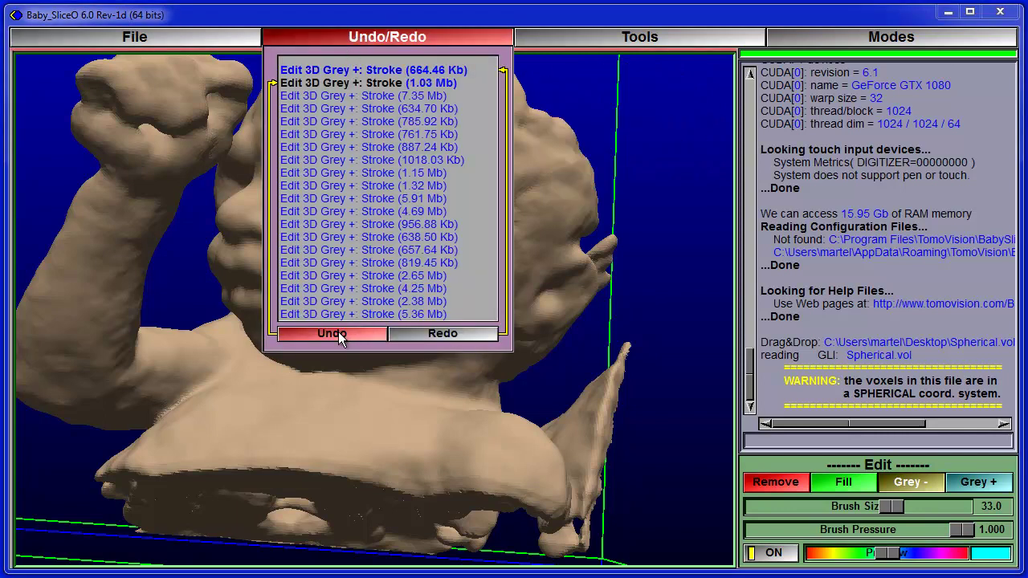
left_click(342, 338)
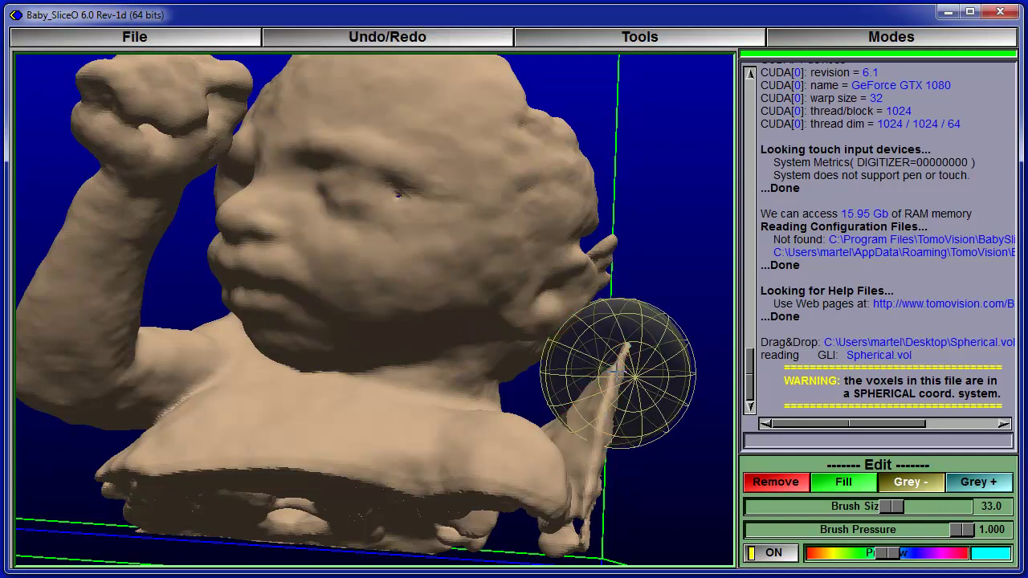
left_click_drag(398, 194, 445, 199)
key("ctrl+z")
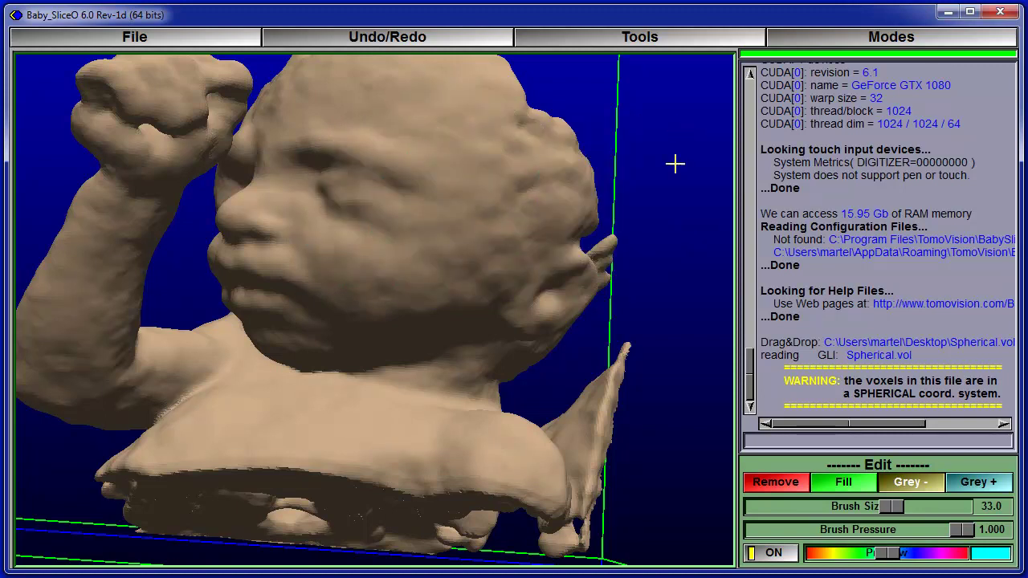
Erode the thin pointed flap of tissue behind the baby's shoulder with the Grey - brush
mouse_move(718, 133)
middle_mouse_down()
mouse_move(680, 145)
mouse_move(640, 250)
middle_mouse_up()
mouse_move(640, 251)
left_mouse_down()
mouse_move(619, 236)
mouse_move(612, 252)
mouse_move(618, 241)
left_mouse_up()
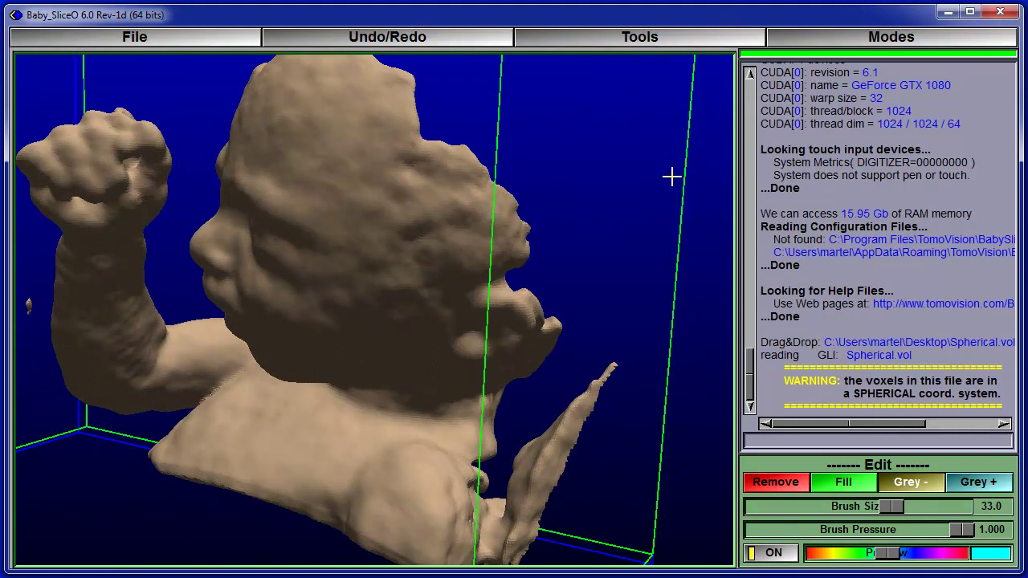
mouse_move(624, 426)
left_mouse_down()
mouse_move(610, 431)
mouse_move(601, 481)
mouse_move(587, 477)
mouse_move(559, 554)
mouse_move(688, 276)
left_mouse_up()
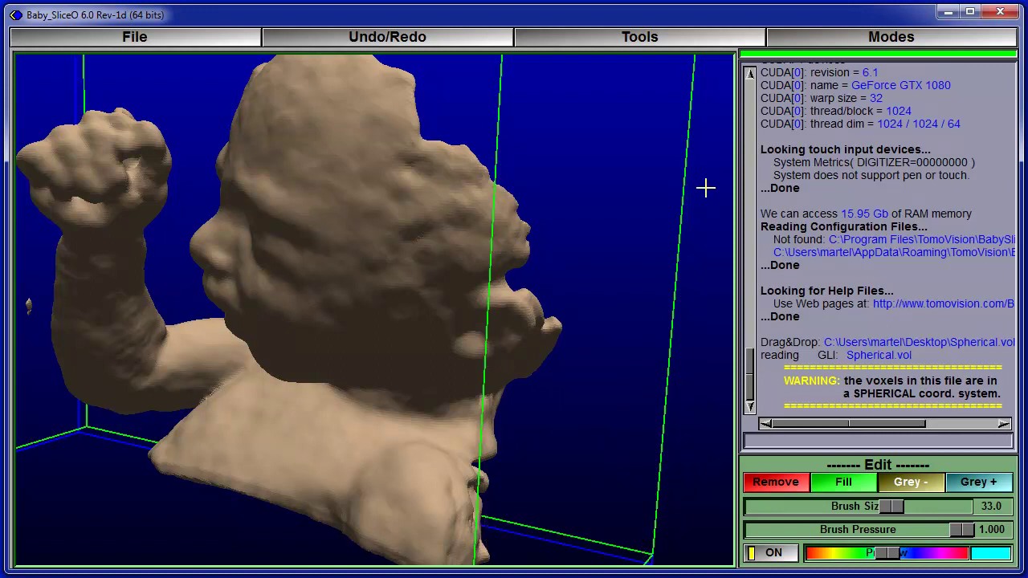
Examine the back of the head, the ear and the raised fist from several angles for leftover tissue
mouse_move(701, 187)
left_mouse_down()
mouse_move(683, 175)
mouse_move(512, 229)
mouse_move(380, 313)
left_mouse_up()
left_click_drag(626, 446, 601, 360)
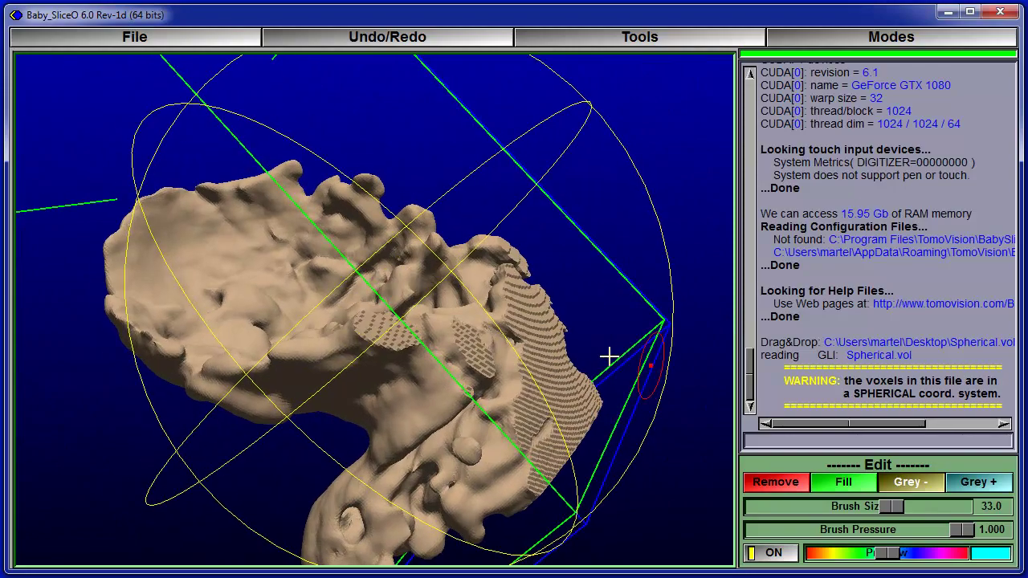
left_click_drag(73, 489, 647, 143)
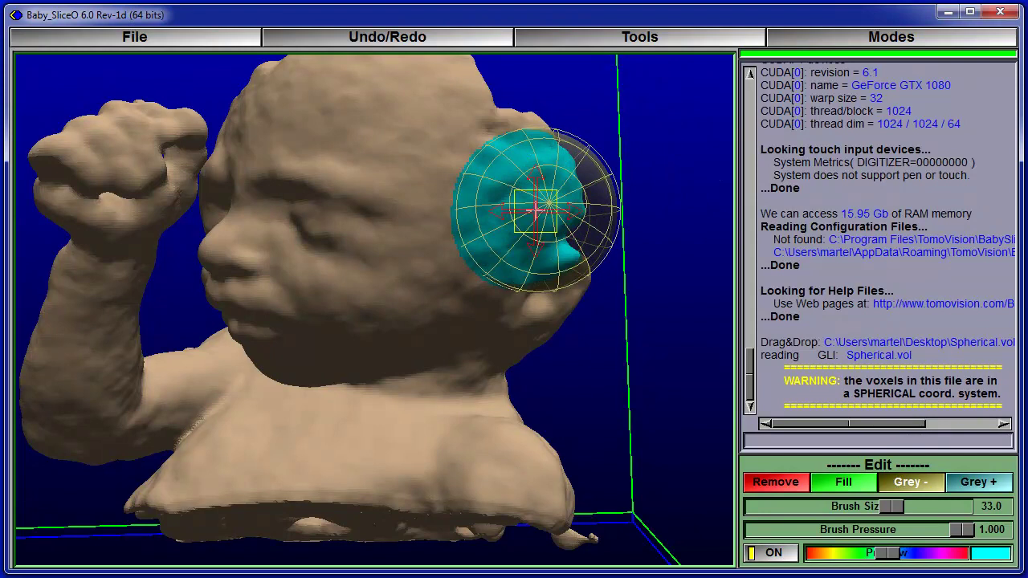
left_click_drag(536, 209, 48, 287)
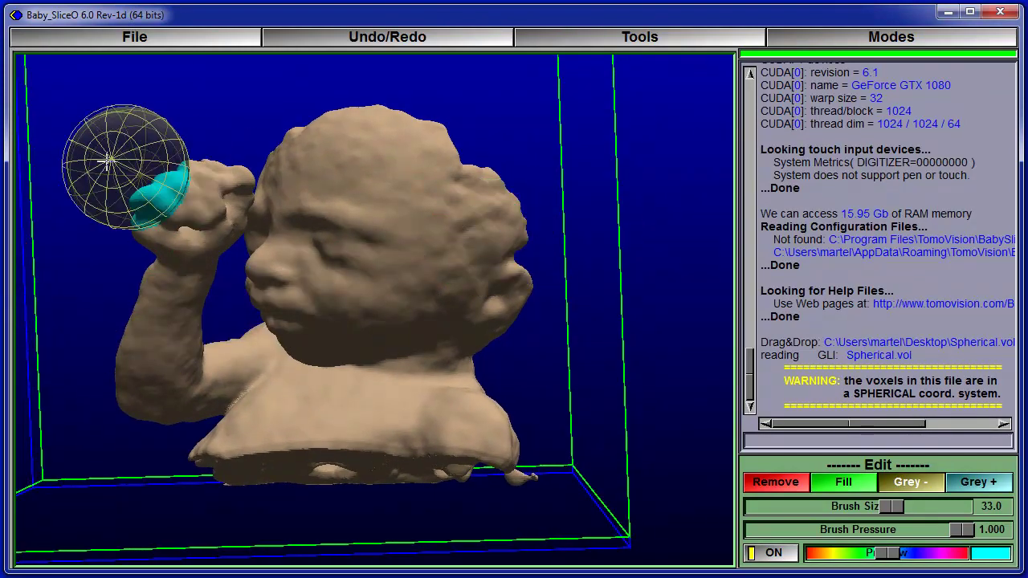
left_click_drag(67, 152, 178, 171)
left_click_drag(662, 346, 649, 294)
left_click_drag(101, 171, 255, 385)
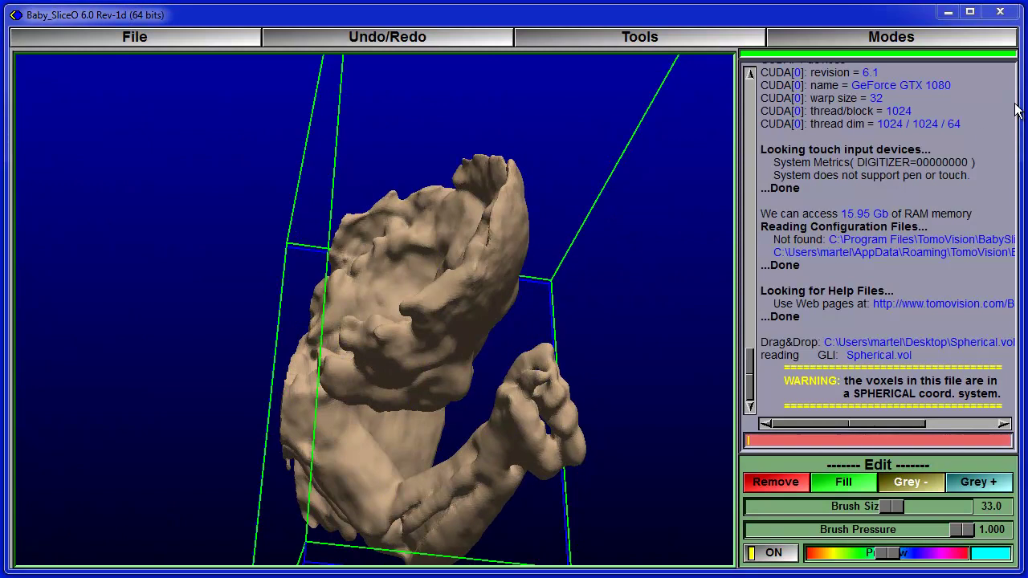
Enter Rotate mode and roughly align the rotation planes with the baby's head, at about X -26, Y 19, Z -9
left_click(909, 45)
left_click(890, 145)
left_click_drag(370, 357, 337, 356)
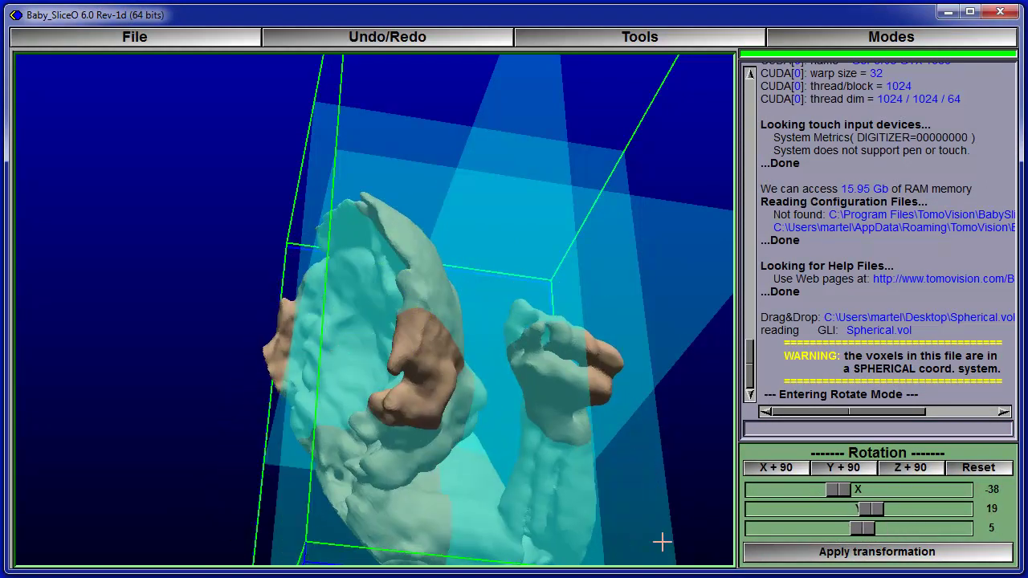
left_click_drag(663, 541, 305, 239)
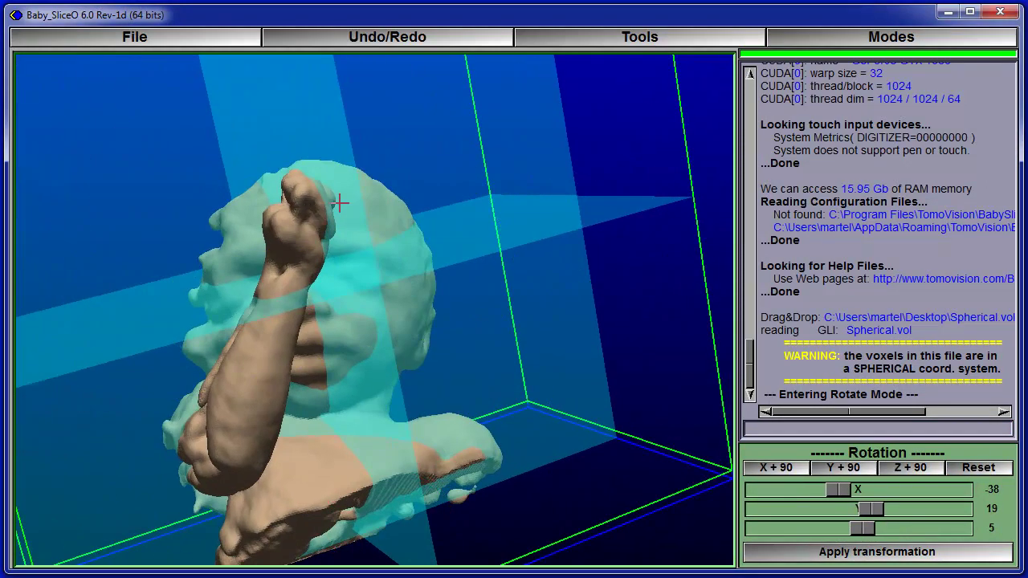
left_click_drag(341, 203, 420, 202)
left_click_drag(372, 415, 372, 408)
left_click_drag(119, 64, 388, 405)
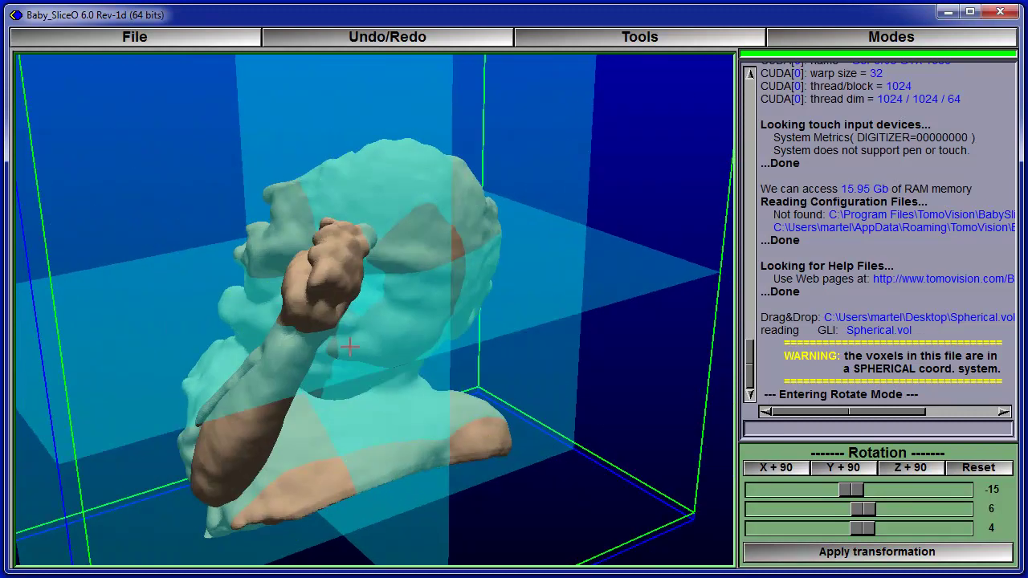
left_click_drag(350, 345, 363, 360)
left_click_drag(132, 219, 249, 117)
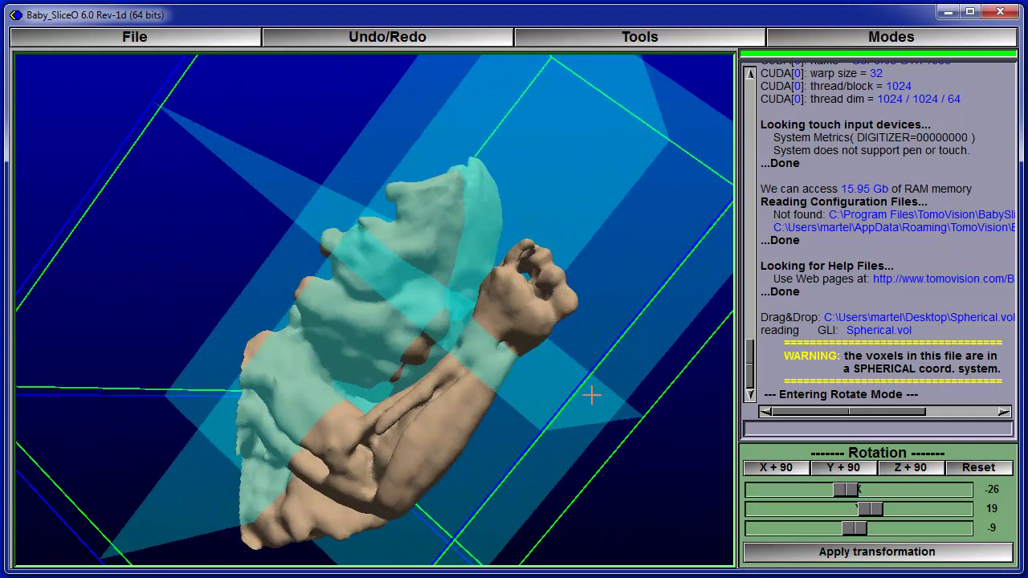
Refine the rotation to about X -42, Y 14, Z 3 and apply the transformation to the volume
left_click_drag(652, 464, 376, 280)
left_click_drag(366, 219, 398, 228)
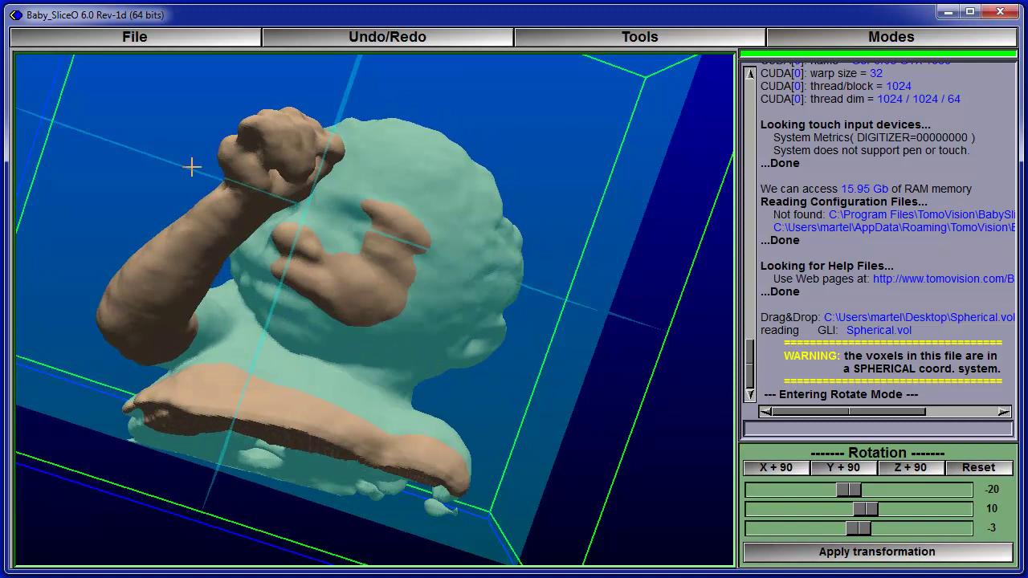
mouse_move(106, 143)
left_mouse_down()
mouse_move(156, 169)
mouse_move(136, 185)
mouse_move(103, 152)
left_mouse_up()
left_click_drag(273, 294, 279, 294)
left_click_drag(168, 160, 361, 133)
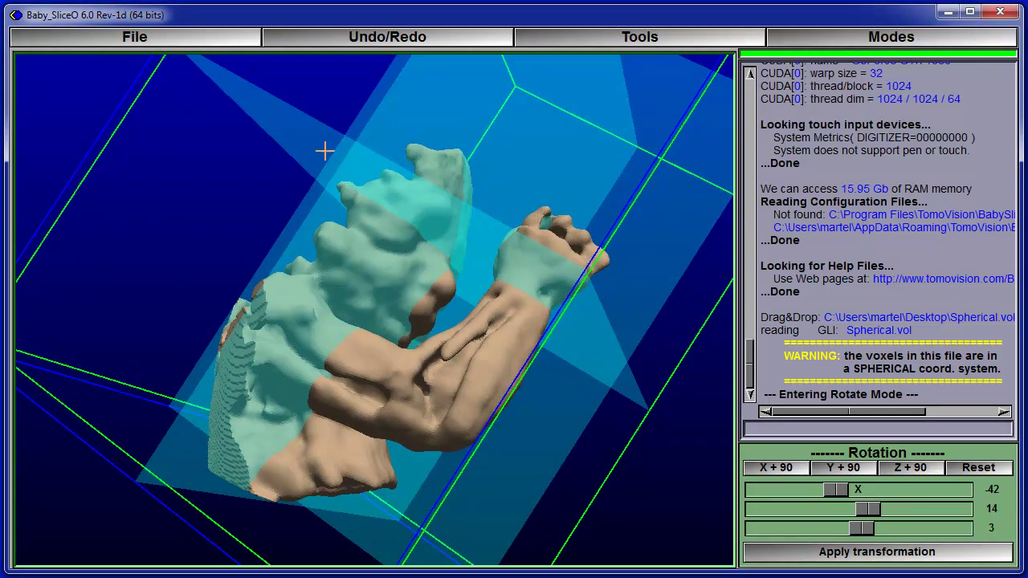
left_click(847, 551)
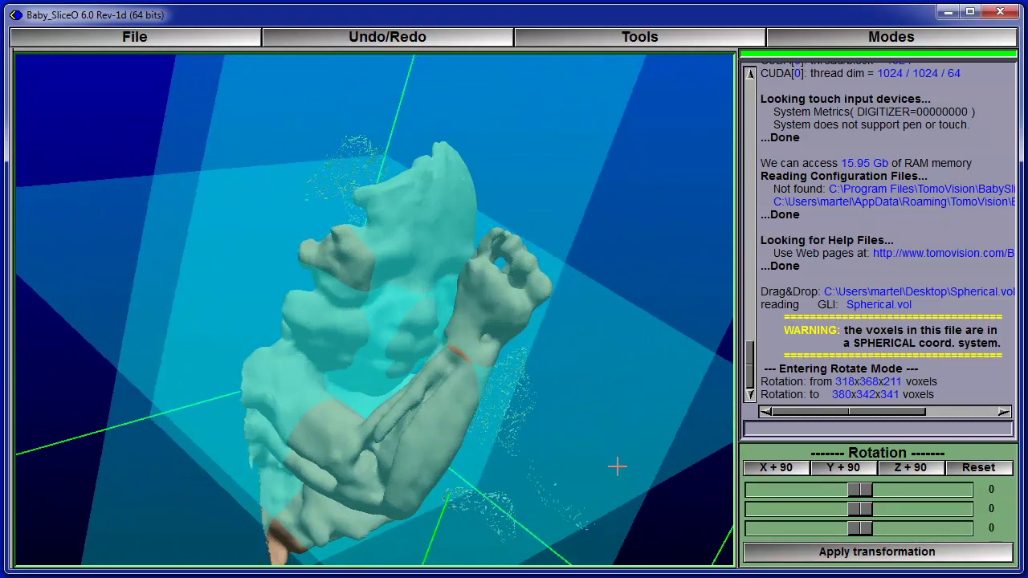
Switch to Cleanup mode and delete all unselected surface fragments scattered around the baby's shoulders
left_click_drag(617, 467, 539, 417)
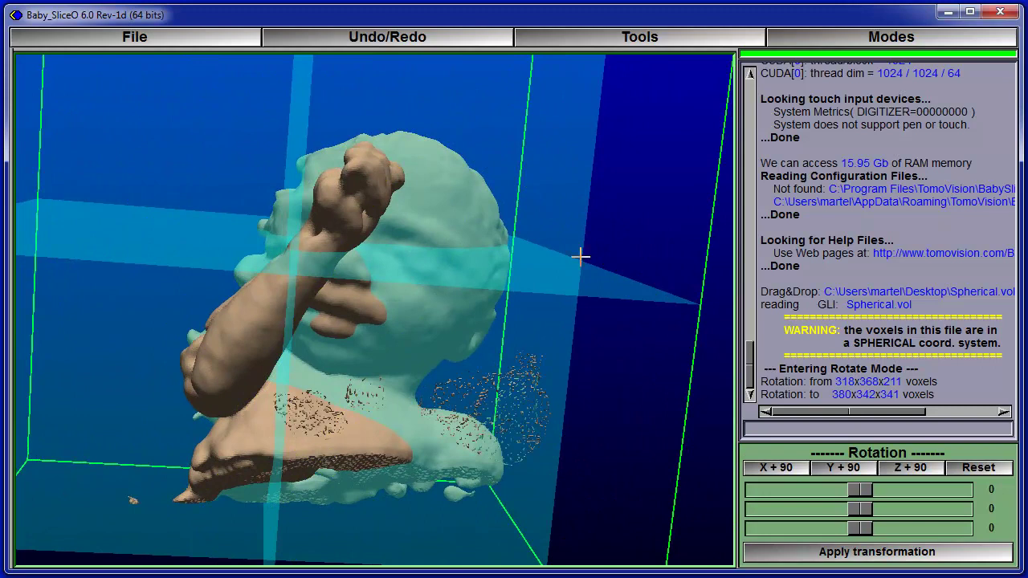
left_click(810, 34)
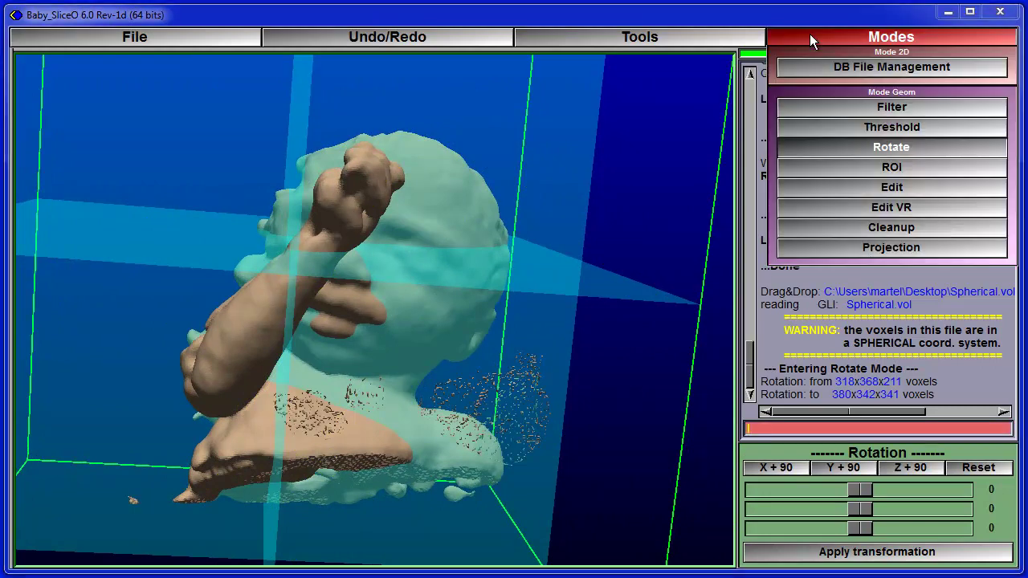
left_click(866, 225)
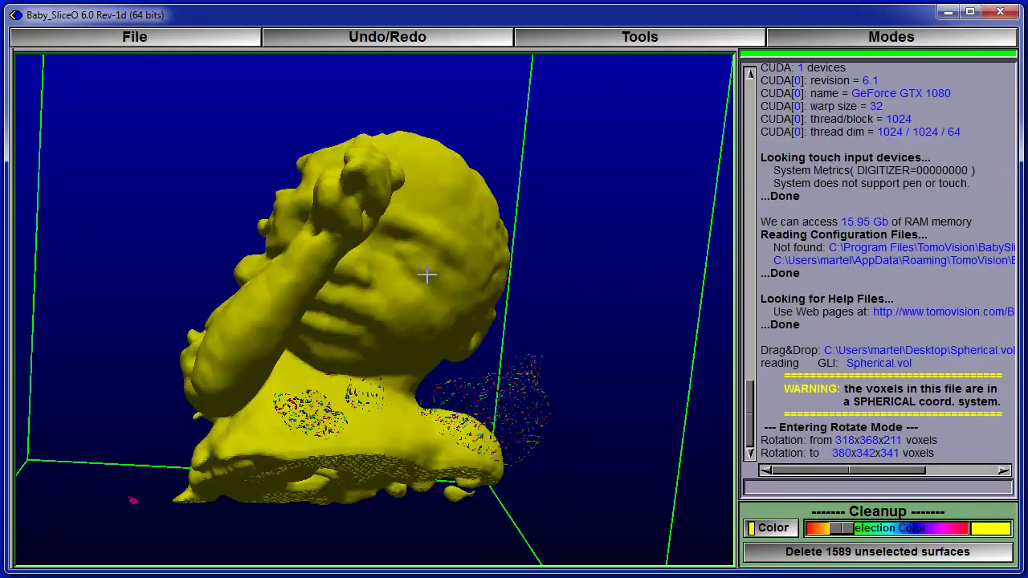
left_click(883, 553)
Switch to Edit mode and fill the hollows along the raised forearm using the Grey + brush at size 4.4
left_click(810, 39)
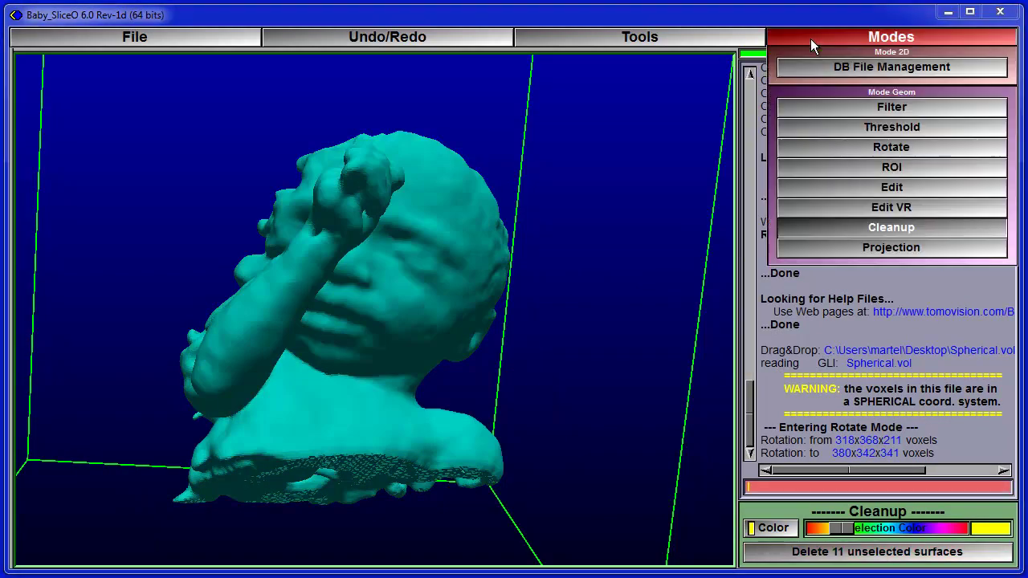
left_click(853, 186)
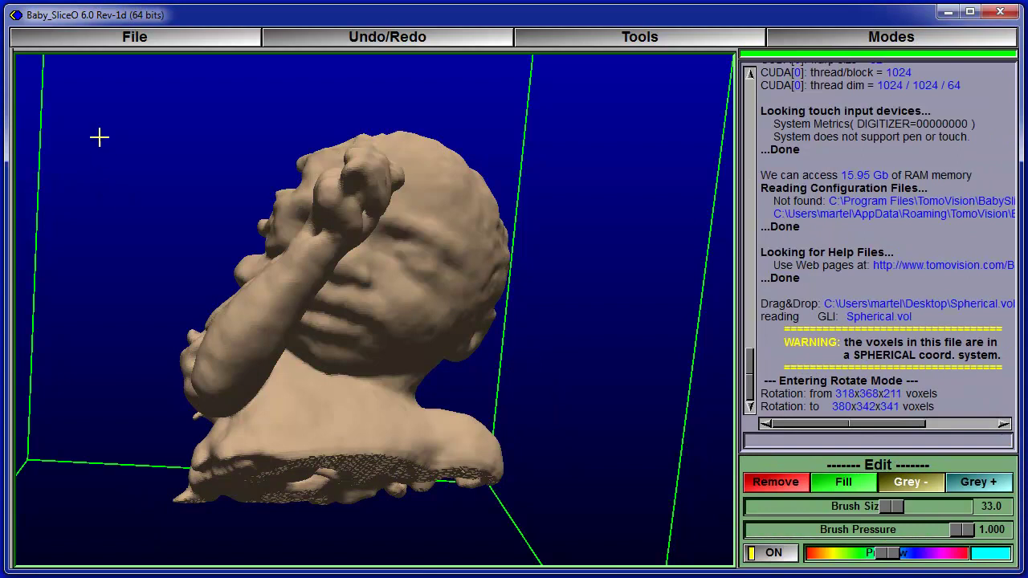
mouse_move(99, 139)
middle_mouse_down()
mouse_move(169, 181)
mouse_move(197, 216)
mouse_move(356, 246)
mouse_move(452, 298)
middle_mouse_up()
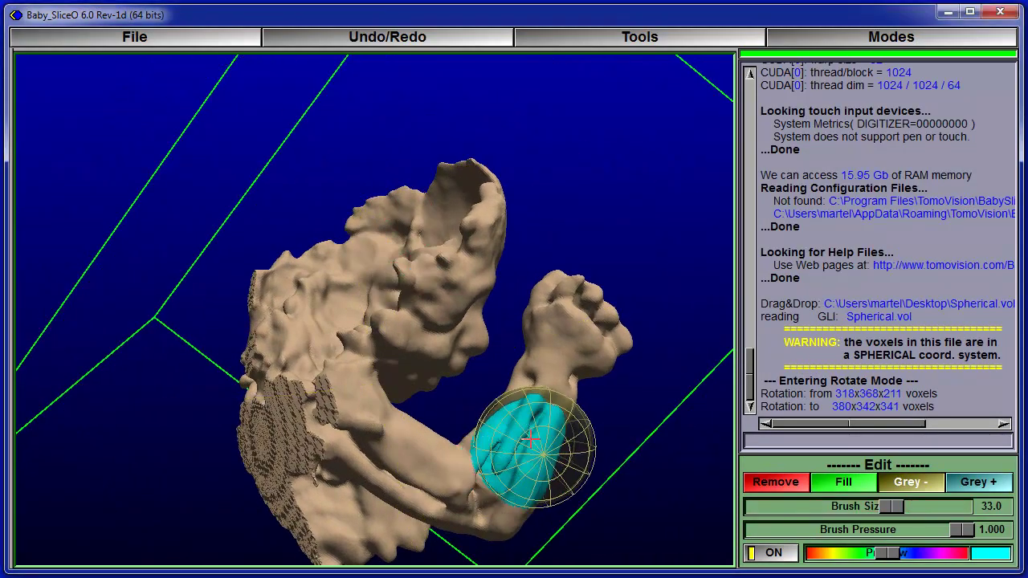
scroll(526, 436, "down", 10)
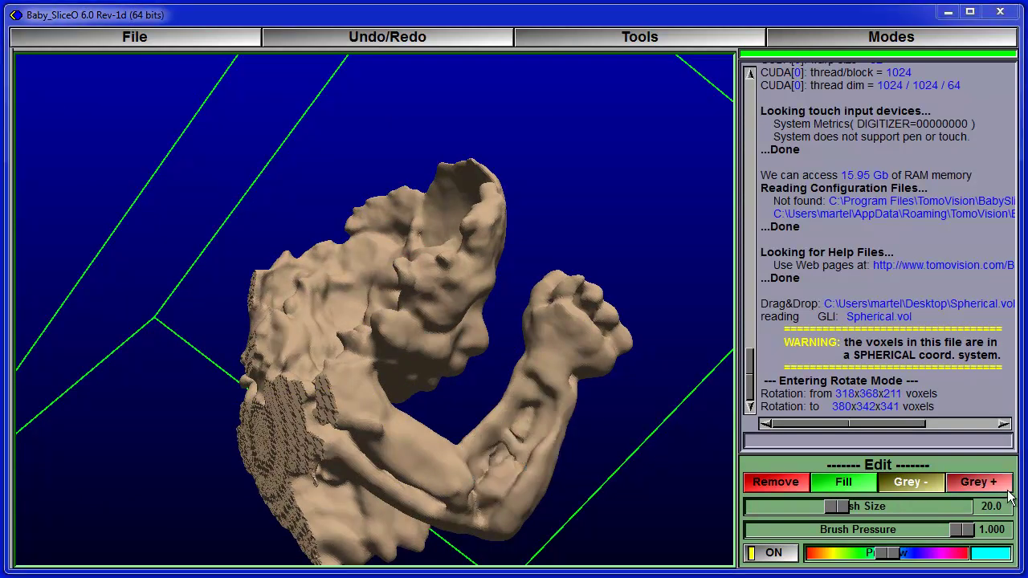
left_click(978, 481)
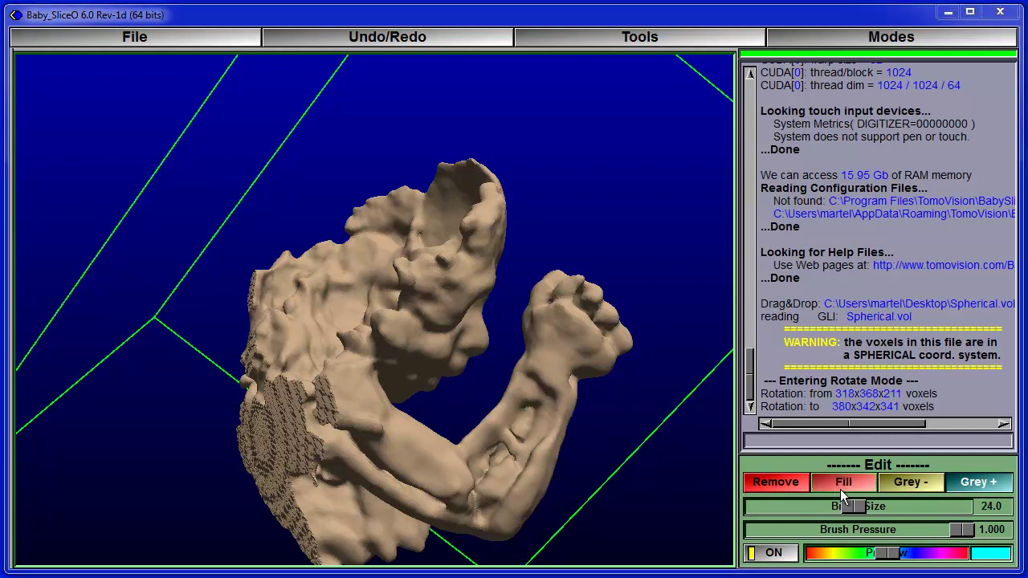
left_click_drag(801, 511, 798, 511)
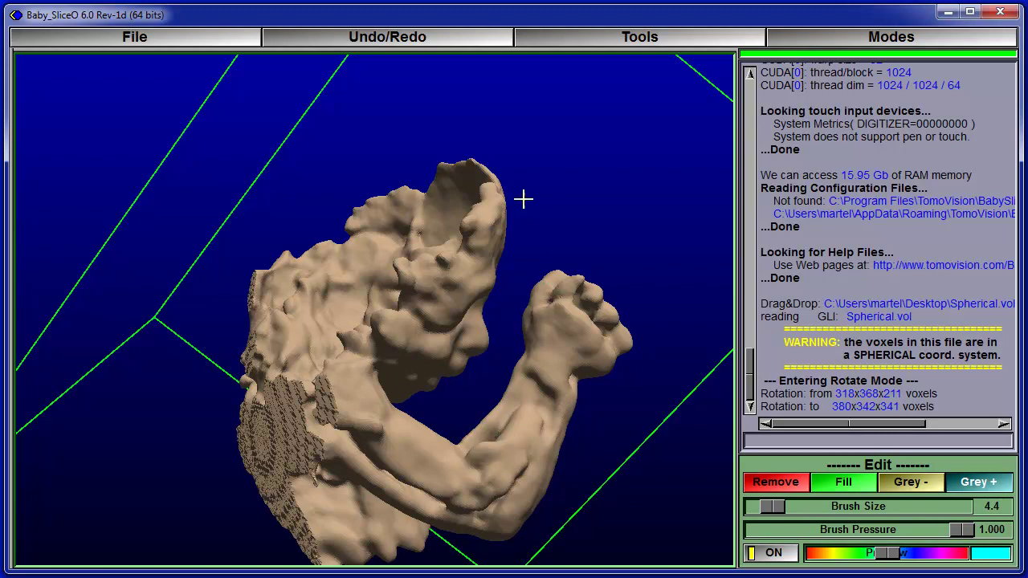
Smooth the forearm near the wrist with the Grey - brush at size 30.4 and pressure 0.146
left_click_drag(540, 190, 547, 229)
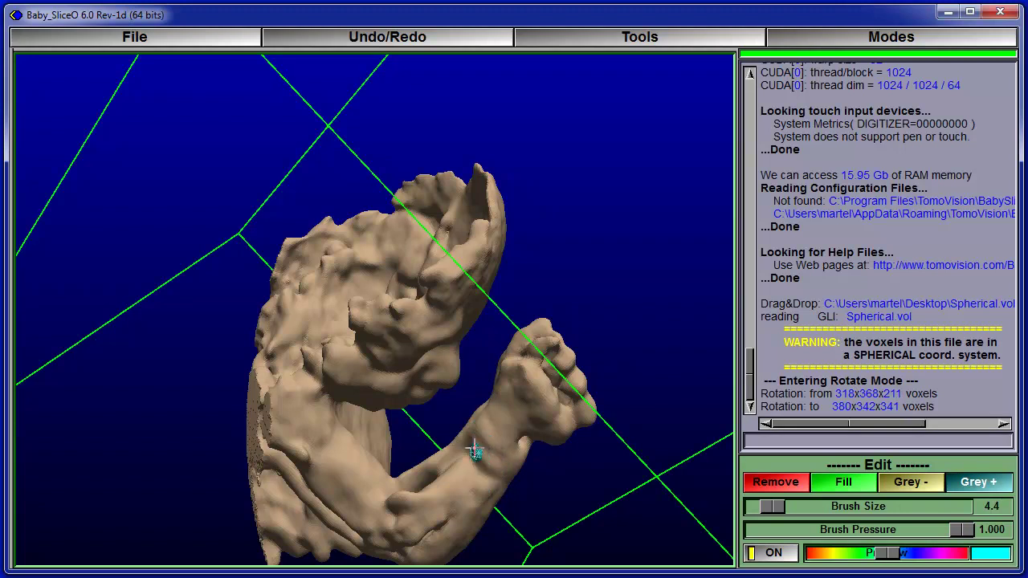
left_click(911, 487)
scroll(521, 458, "up", 7)
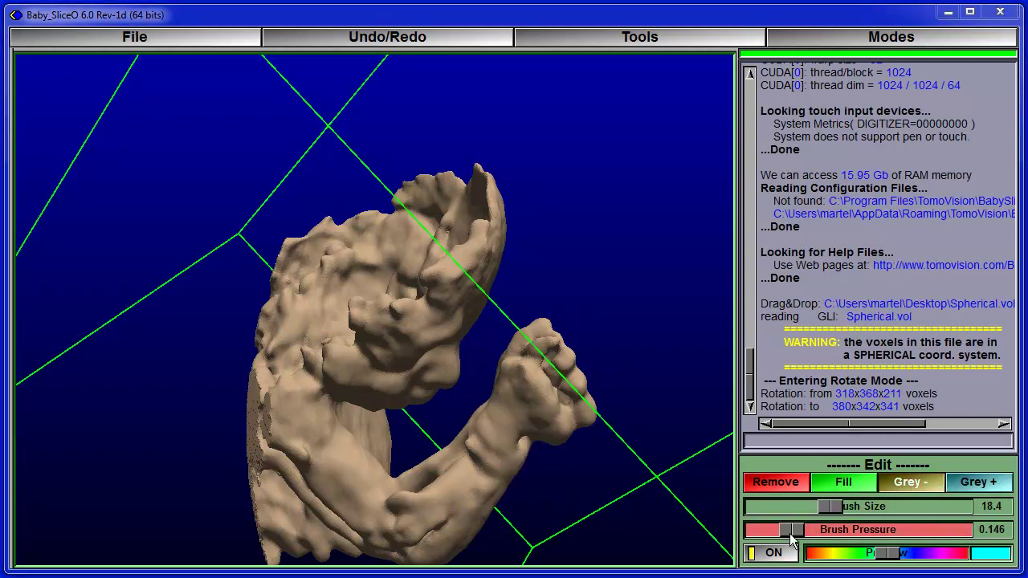
scroll(551, 447, "up", 12)
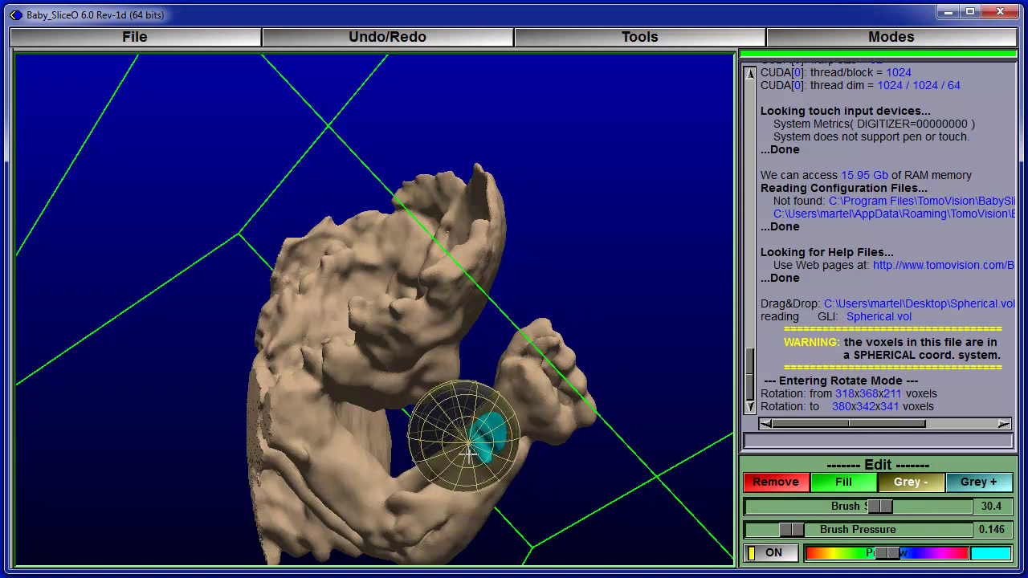
left_click_drag(670, 507, 592, 392)
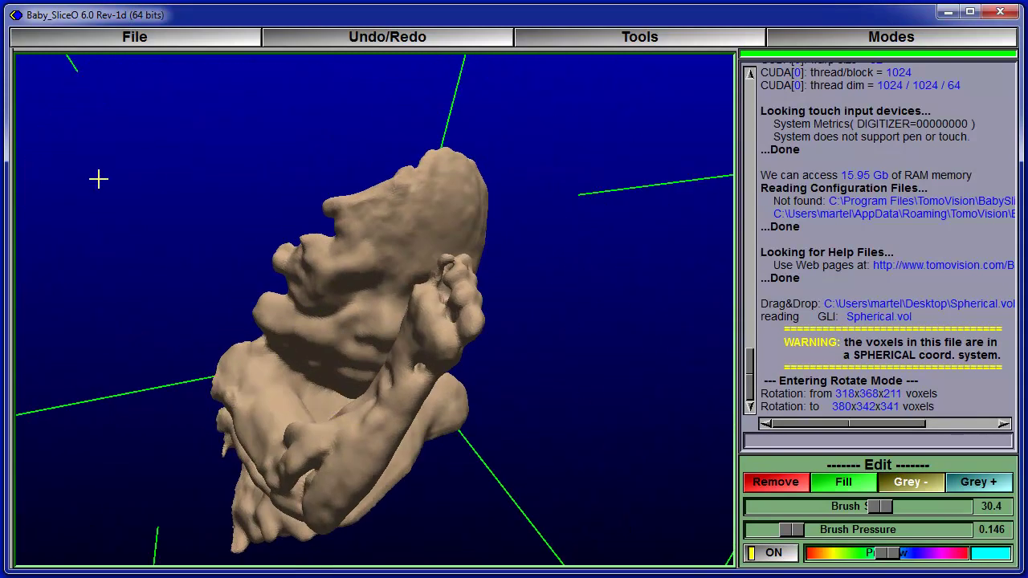
mouse_move(98, 181)
left_mouse_down()
mouse_move(166, 232)
mouse_move(656, 328)
mouse_move(653, 448)
mouse_move(548, 466)
mouse_move(412, 305)
left_mouse_up()
mouse_move(153, 119)
left_mouse_down()
mouse_move(143, 147)
mouse_move(206, 197)
mouse_move(401, 265)
left_mouse_up()
Build up the fingers of the raised fist with the Grey + brush at size 41.4 and pressure 1.000
left_click(992, 482)
left_click(980, 484)
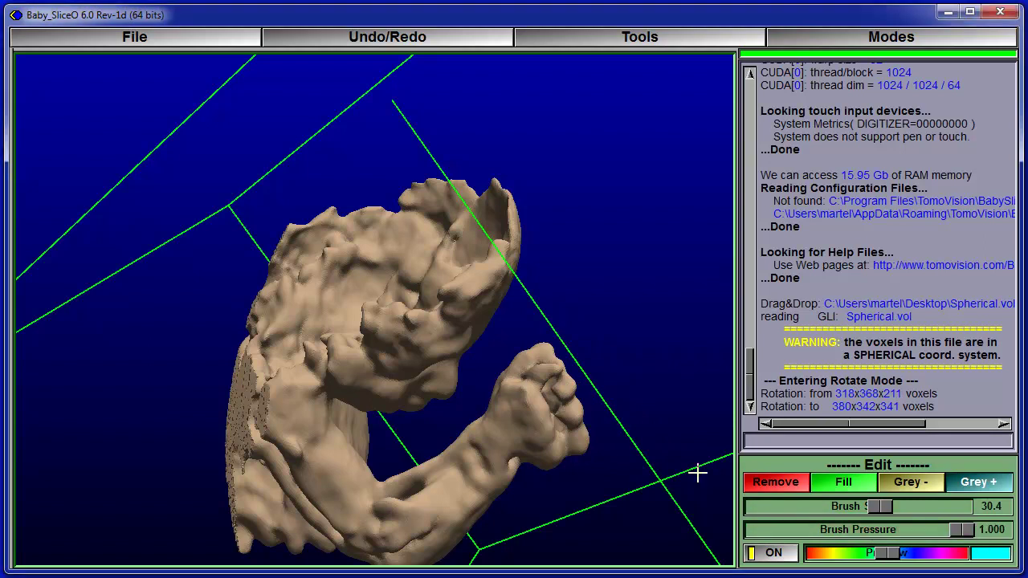
scroll(550, 402, "up", 3)
scroll(550, 402, "up", 2)
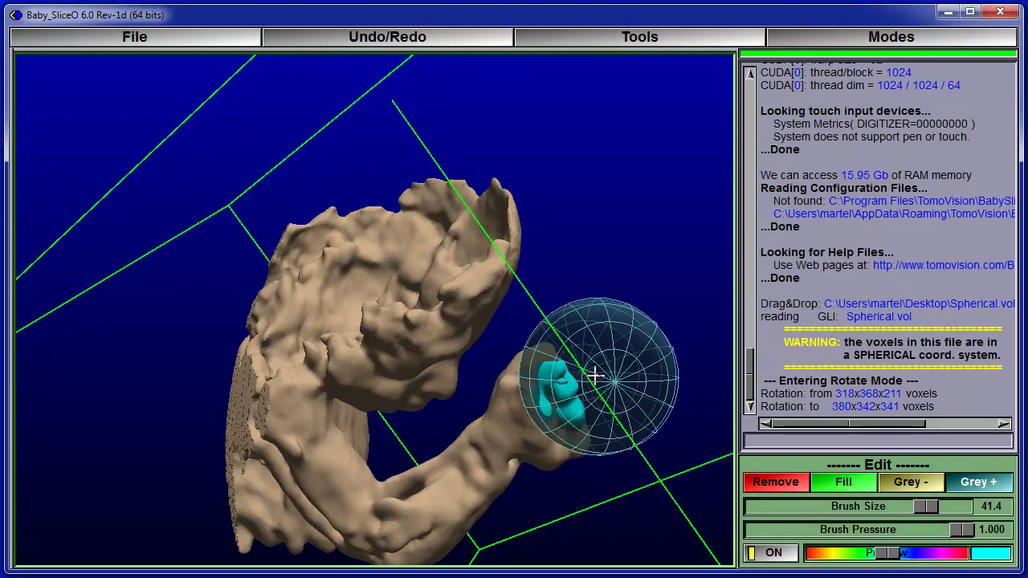
mouse_move(580, 374)
left_mouse_down()
mouse_move(557, 390)
mouse_move(573, 420)
mouse_move(660, 515)
left_mouse_up()
right_click_drag(660, 516, 659, 424)
Switch to the Grey - brush at size 24.4 and examine the head, arm and fist for remaining tissue
left_click(905, 485)
scroll(592, 275, "down", 5)
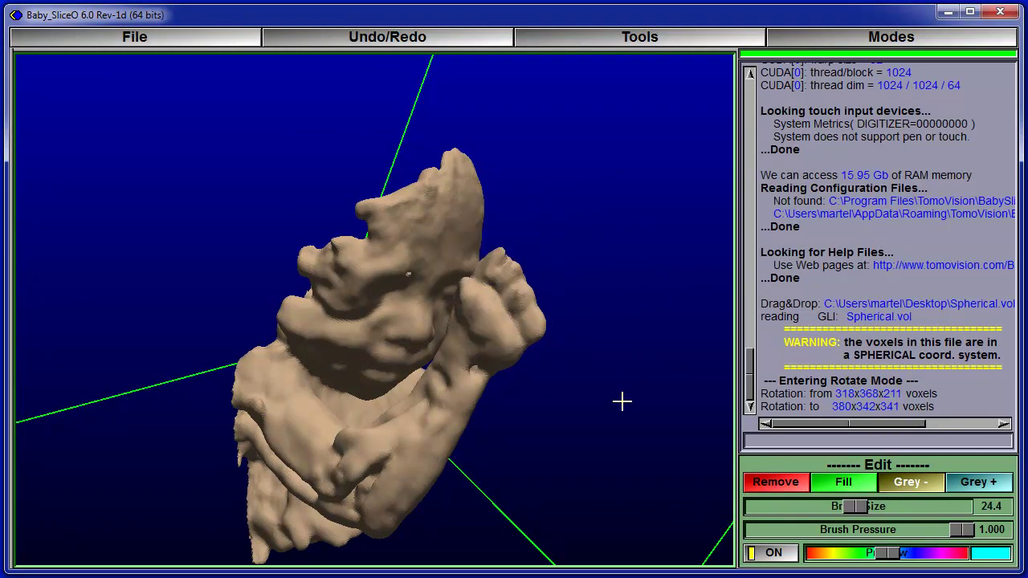
left_click_drag(619, 409, 585, 394)
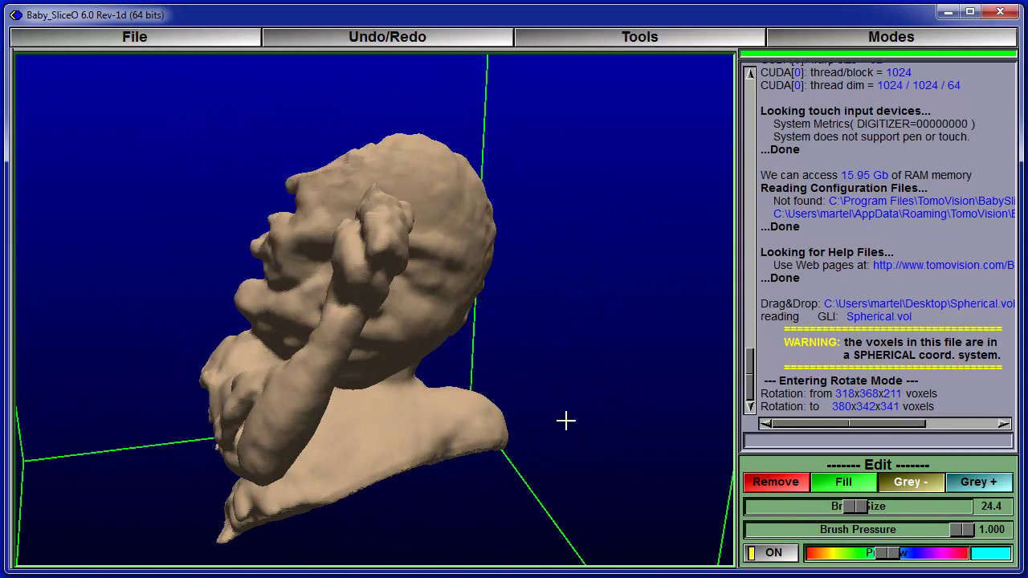
left_click_drag(573, 436, 530, 378)
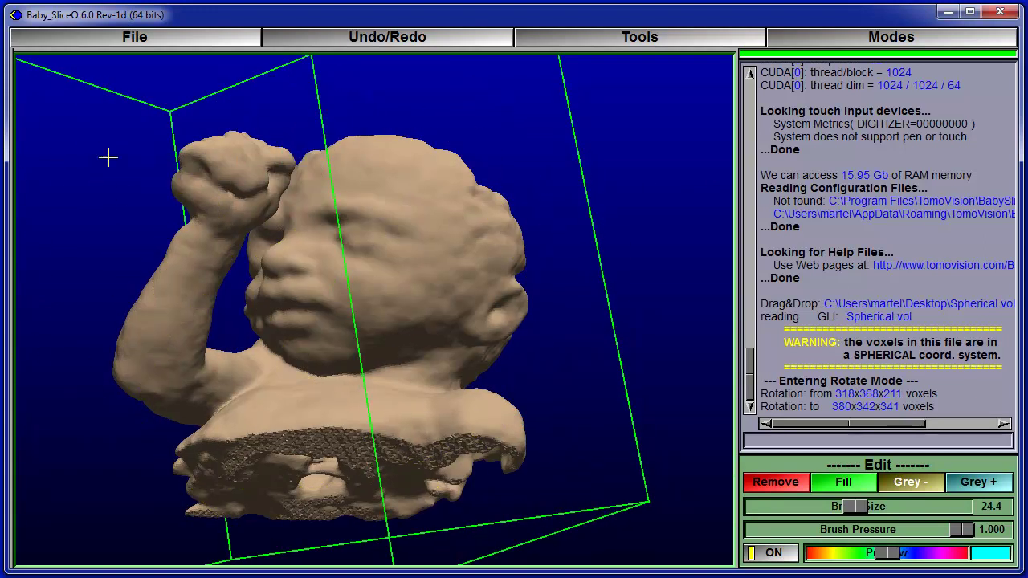
left_click_drag(76, 151, 119, 155)
left_click_drag(224, 103, 353, 215)
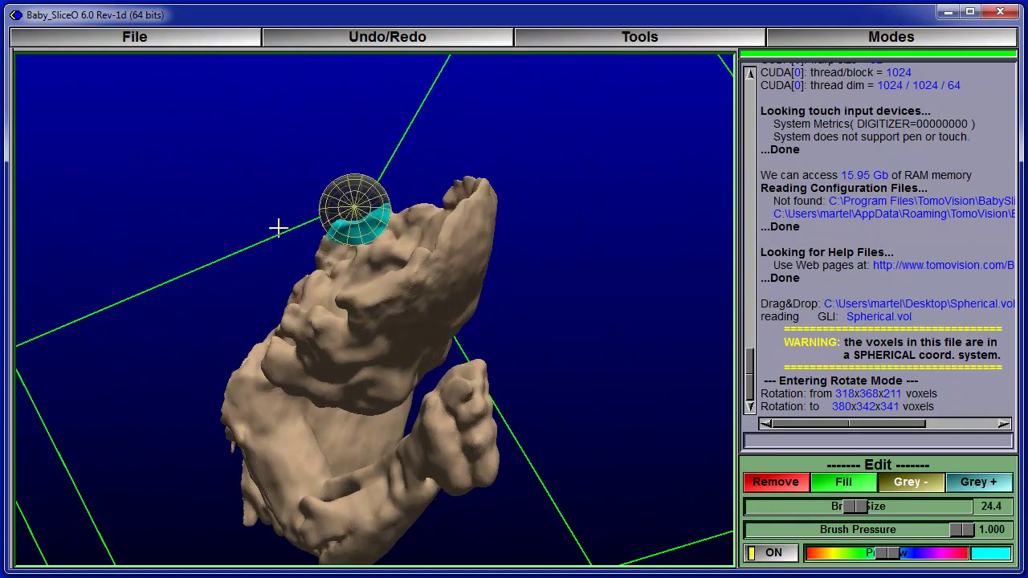
left_click_drag(635, 180, 670, 286)
mouse_move(136, 195)
left_mouse_down()
mouse_move(168, 222)
mouse_move(400, 269)
left_mouse_up()
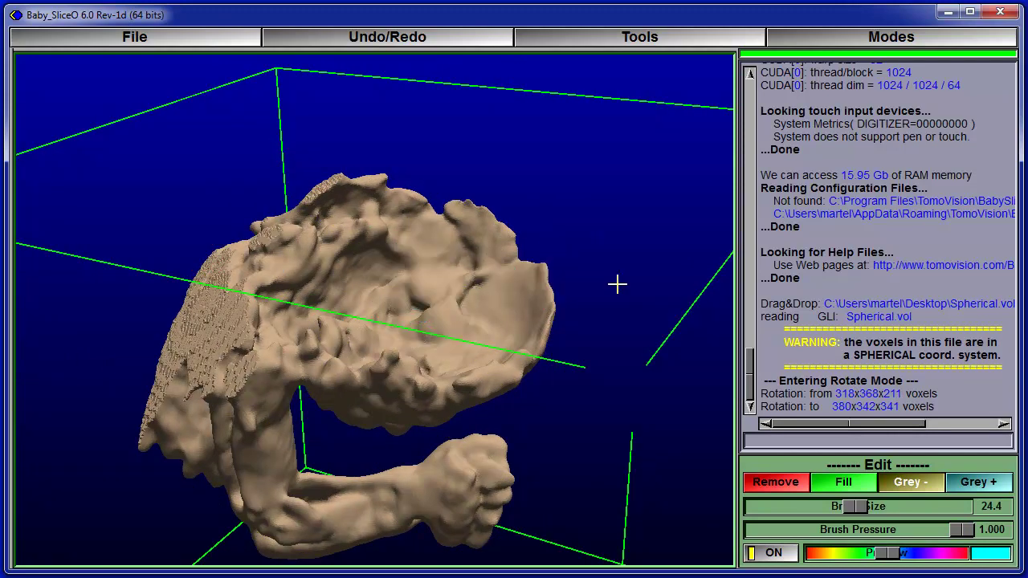
mouse_move(659, 437)
left_mouse_down()
mouse_move(663, 426)
mouse_move(543, 348)
mouse_move(594, 345)
mouse_move(611, 368)
left_mouse_up()
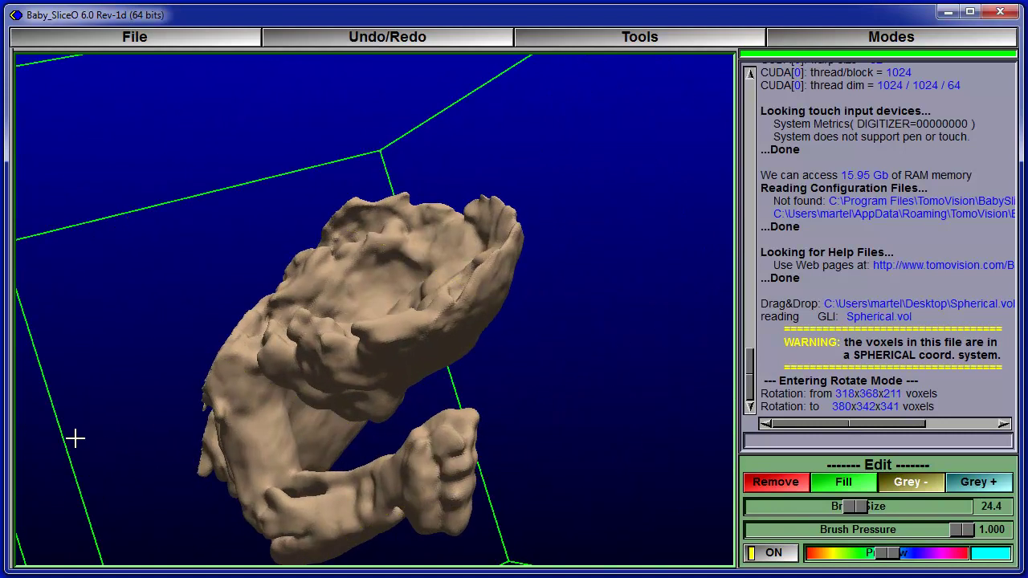
mouse_move(74, 438)
left_mouse_down()
mouse_move(87, 420)
mouse_move(523, 257)
left_mouse_up()
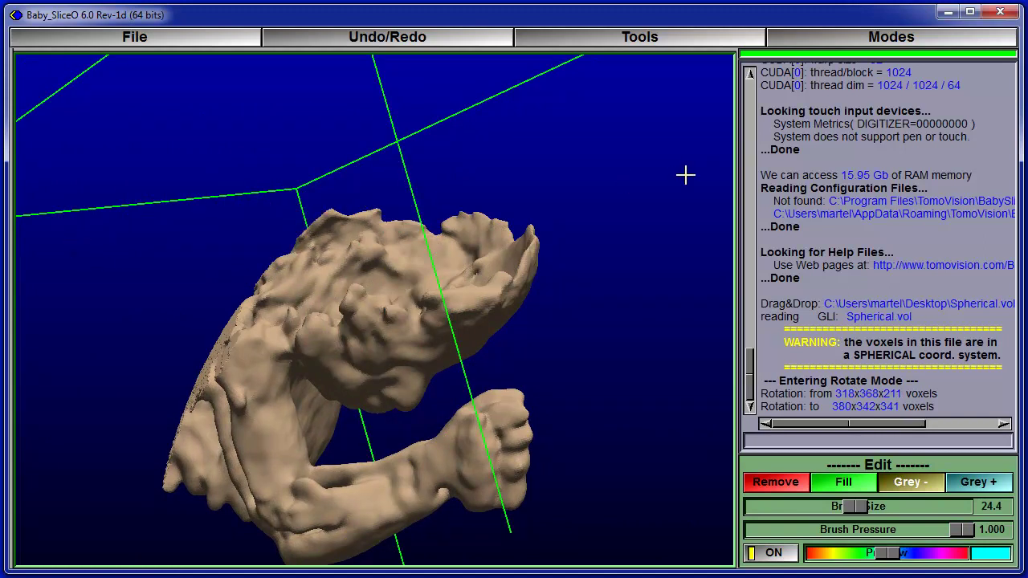
Switch to ROI mode in the X-Z direction and crop away the face side, leaving a region of about 380x342x137 voxels
left_click(851, 36)
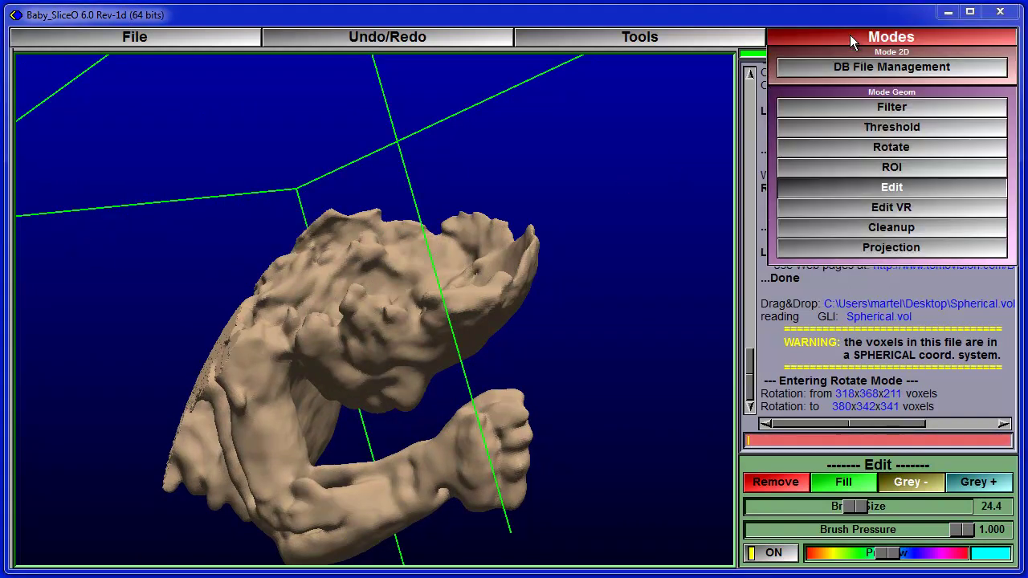
left_click(892, 166)
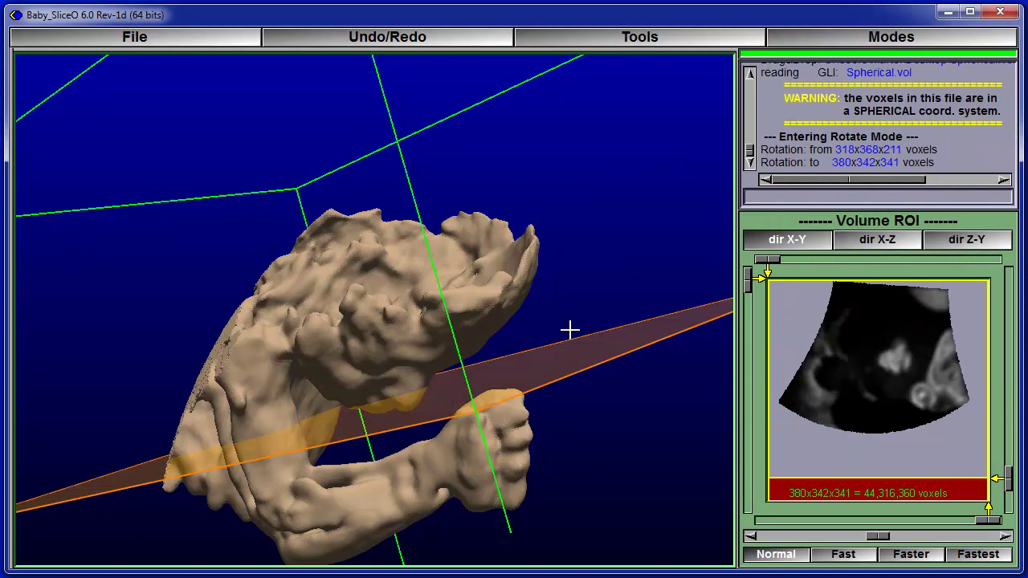
left_click(852, 242)
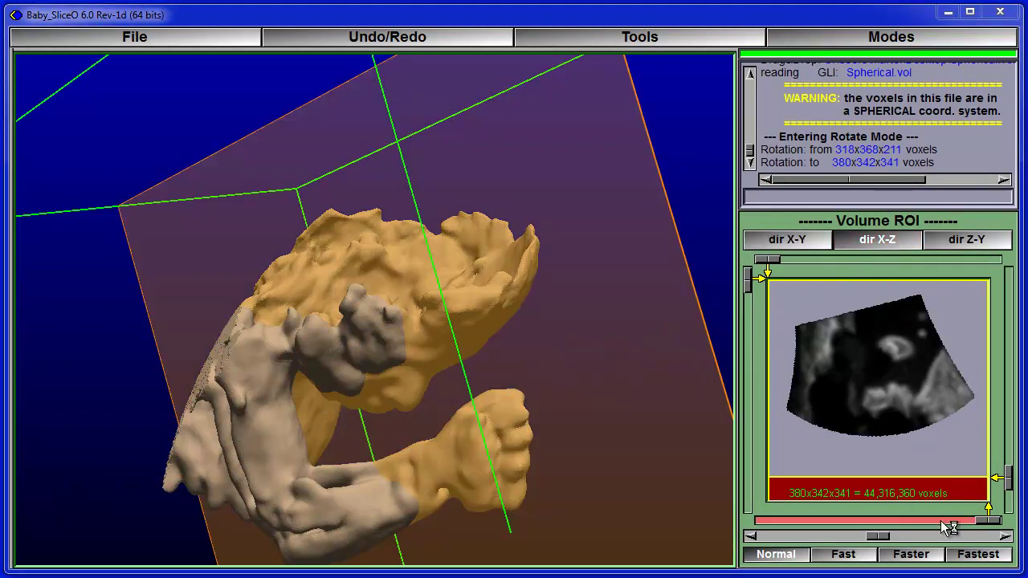
mouse_move(981, 526)
left_mouse_down()
mouse_move(936, 526)
mouse_move(986, 526)
left_mouse_up()
left_click_drag(1011, 456, 1011, 481)
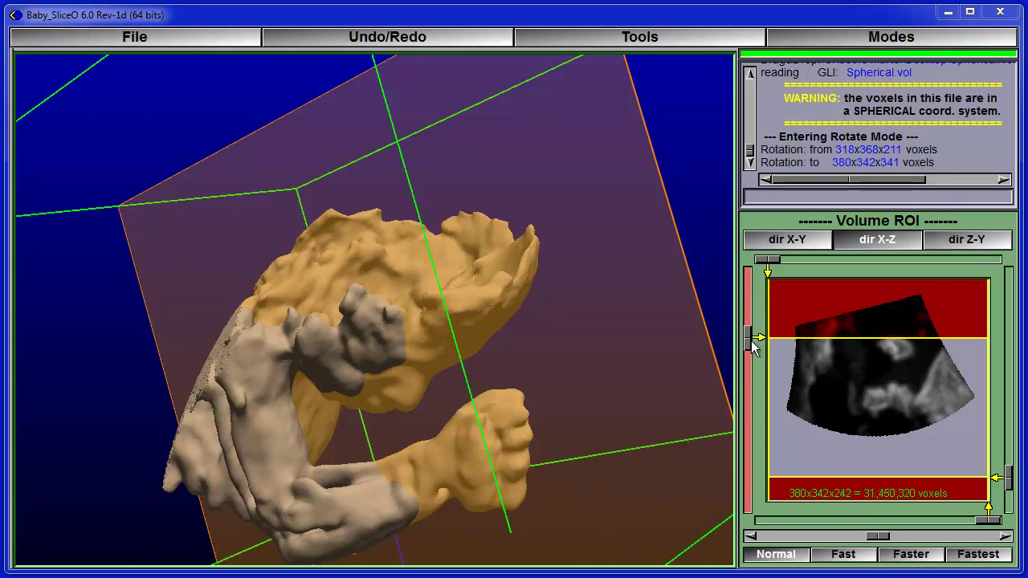
left_click_drag(754, 342, 754, 379)
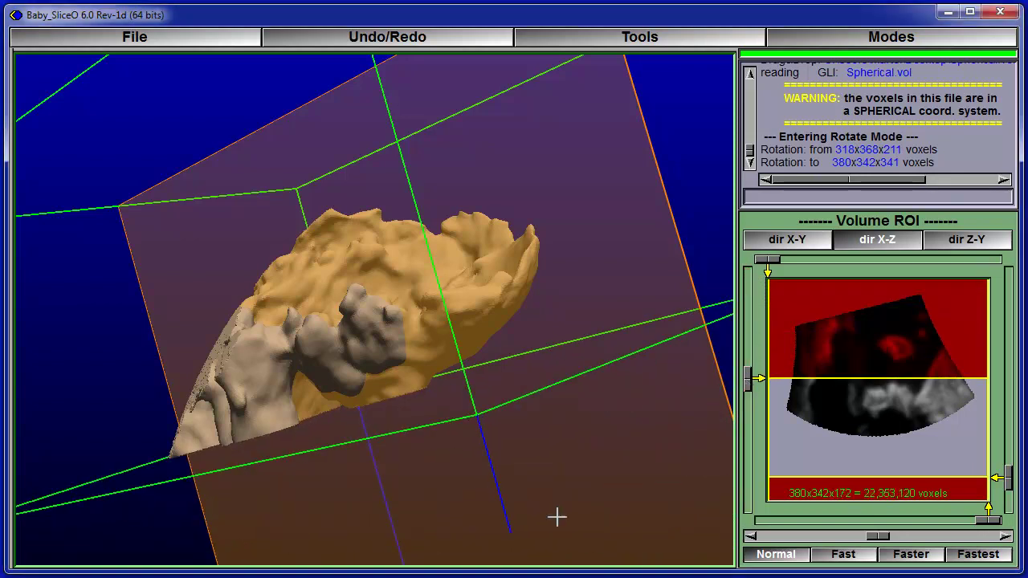
left_click_drag(557, 518, 578, 297)
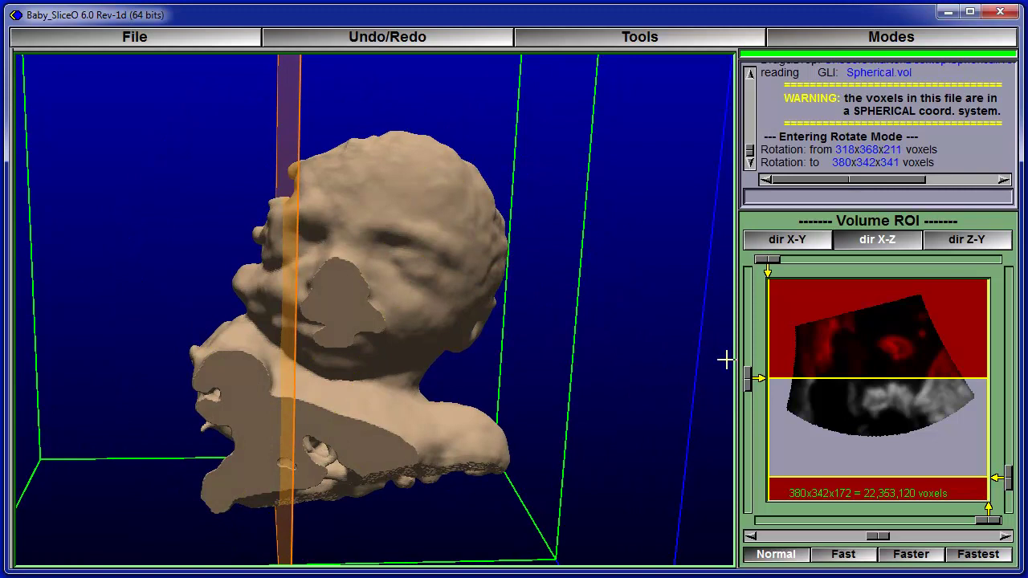
left_click_drag(746, 382, 745, 406)
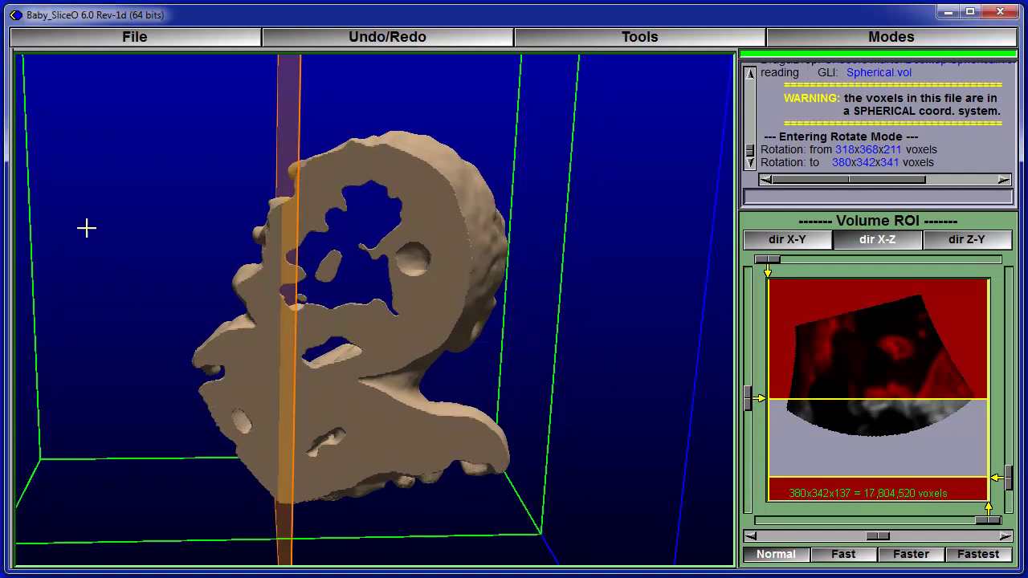
Crop the empty space behind the head and back, reducing the region of interest to about 380x342x95 voxels
left_click_drag(85, 226, 281, 286)
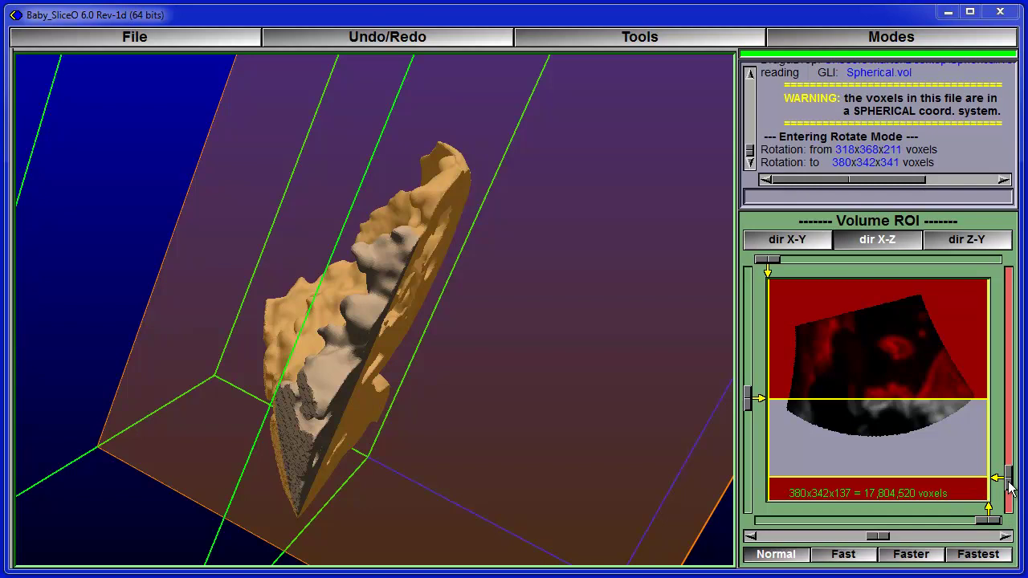
left_click_drag(1008, 480, 1015, 453)
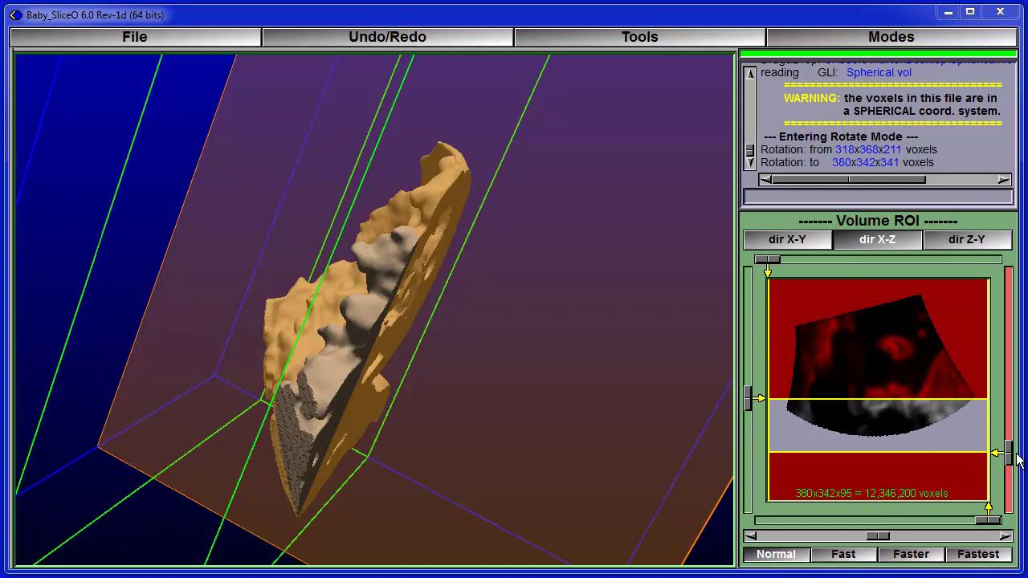
left_click_drag(615, 375, 506, 362)
left_click_drag(50, 338, 555, 321)
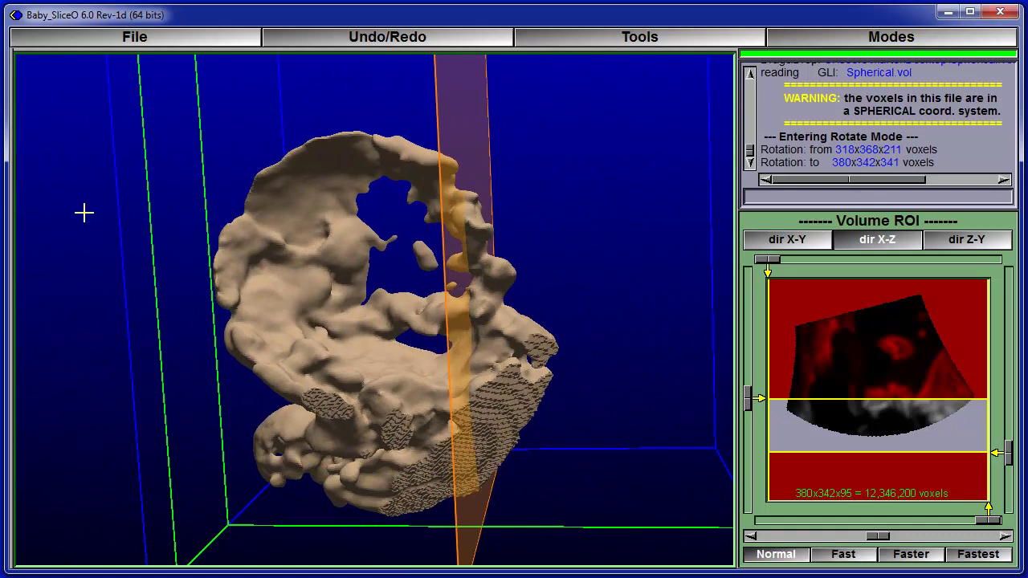
left_click_drag(87, 212, 129, 201)
Switch to Projection mode and extend the back surface of the head and body to the crop plane using brush size 28.0
left_click(891, 37)
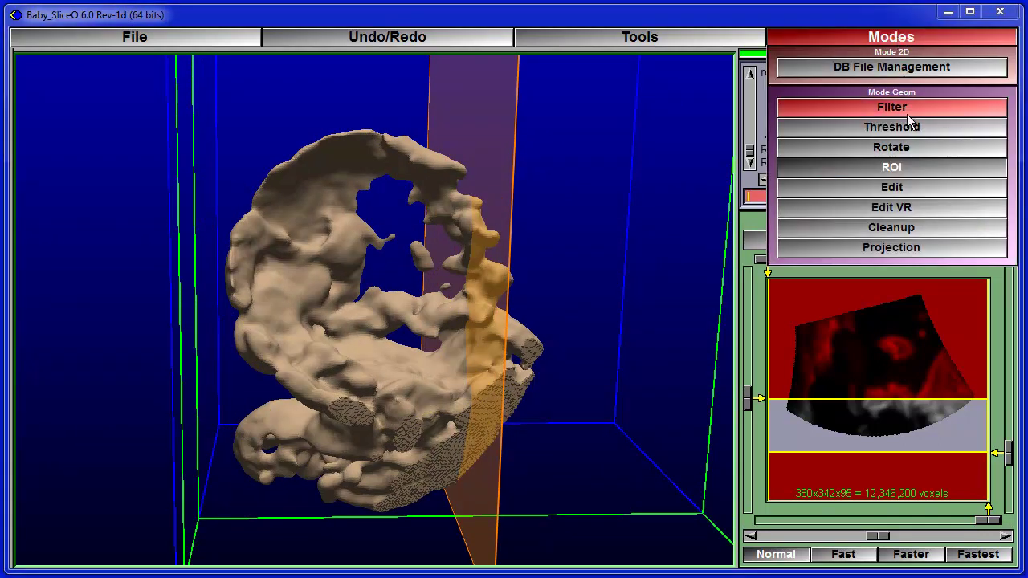
left_click(881, 248)
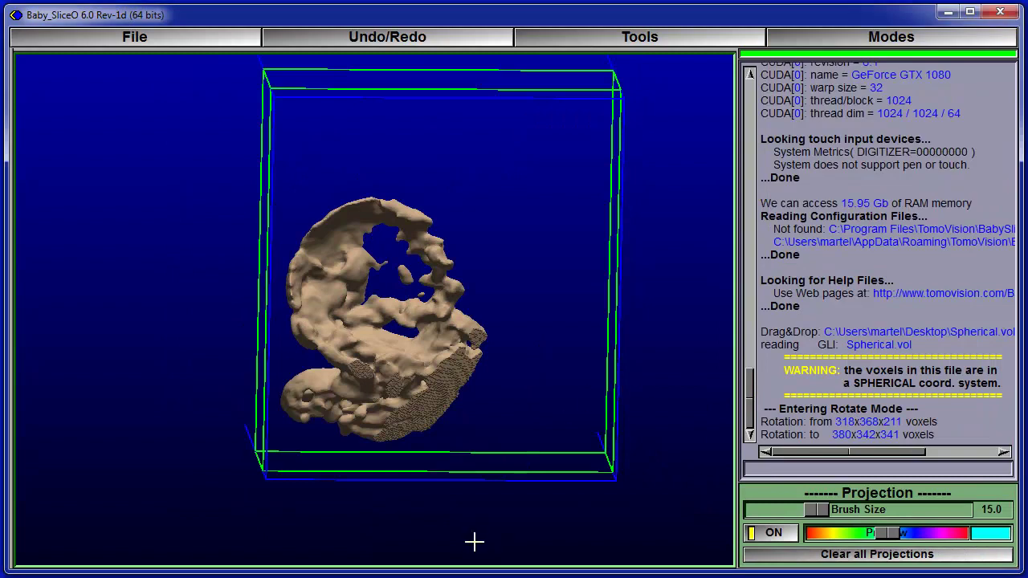
mouse_move(498, 522)
left_mouse_down()
mouse_move(489, 498)
mouse_move(477, 498)
mouse_move(486, 492)
left_mouse_up()
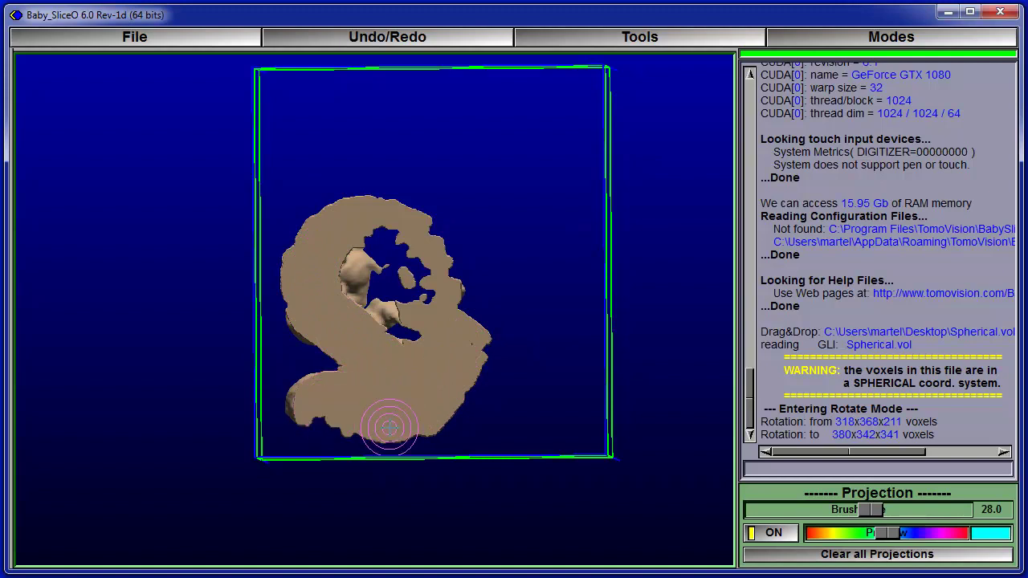
left_click_drag(591, 233, 762, 241)
left_click_drag(176, 147, 233, 178)
Reopen the region of interest on the face side to about 380x342x235 voxels and examine the projected back of the model
left_click(872, 42)
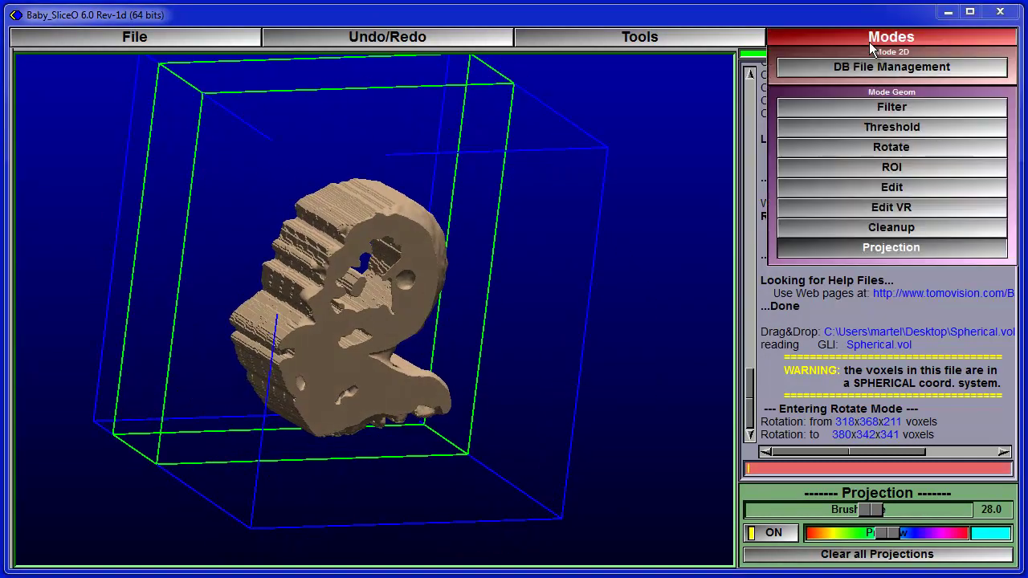
left_click(861, 170)
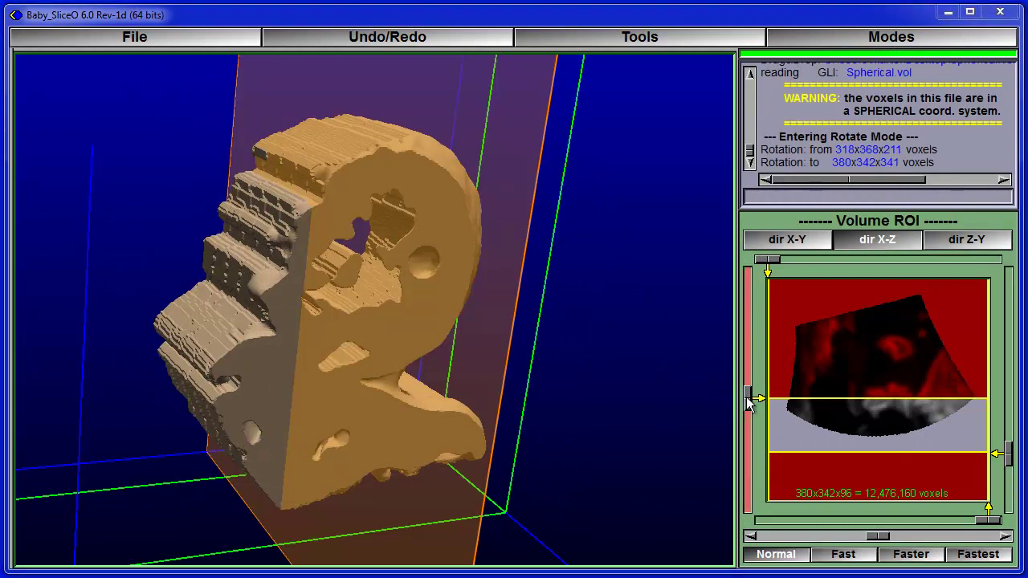
left_click_drag(746, 403, 747, 317)
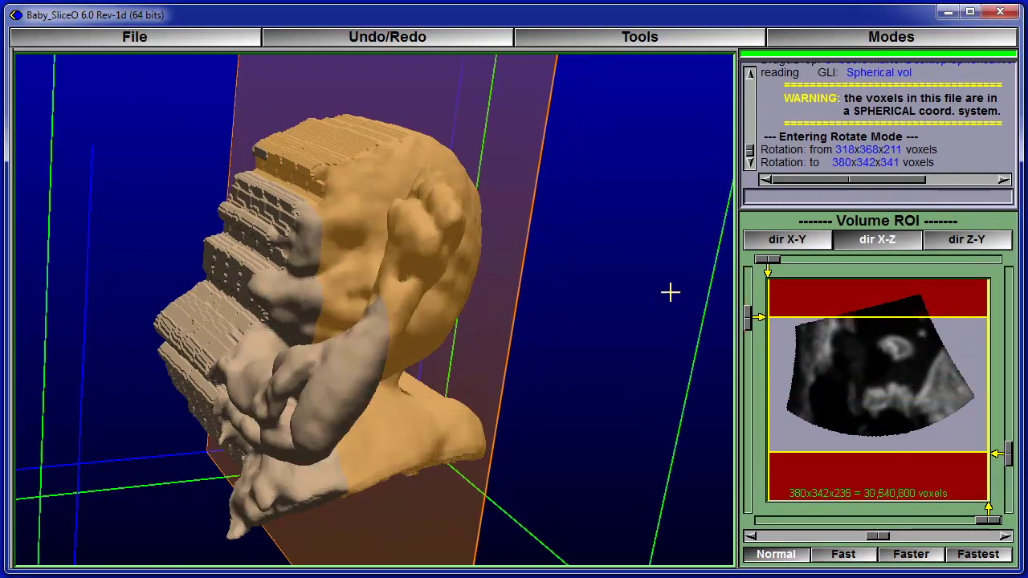
left_click_drag(630, 264, 559, 377)
left_click_drag(532, 540, 341, 489)
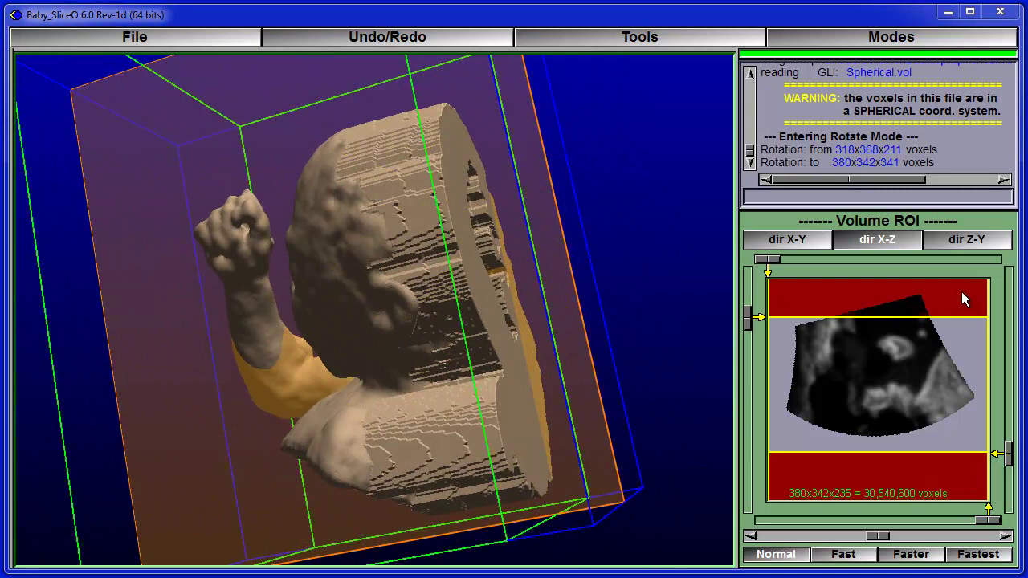
left_click_drag(195, 179, 153, 119)
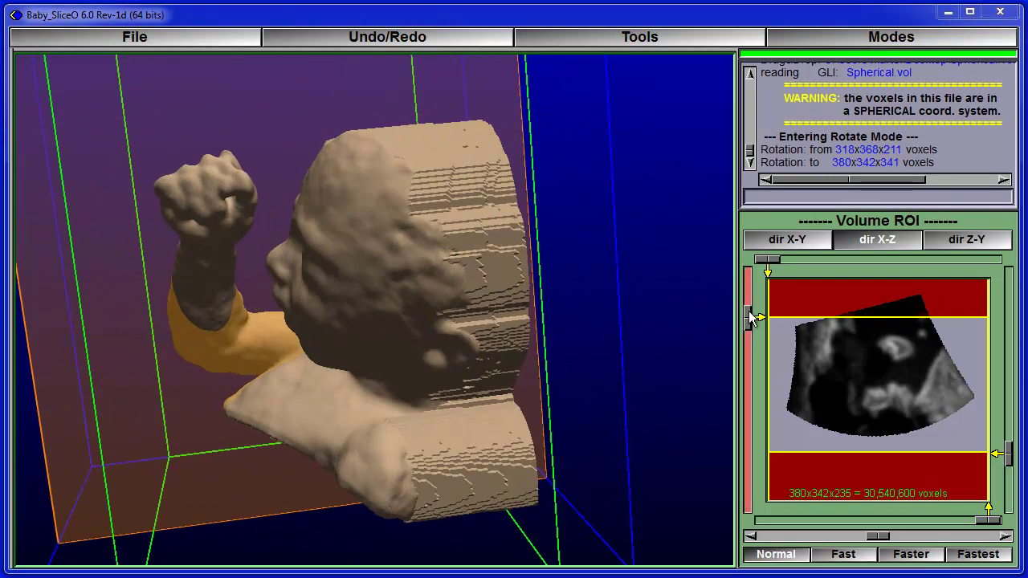
Narrow the region of interest to a thin rear slab of about 380x342x20 voxels and select the Fill brush in Edit mode
left_click_drag(747, 322, 765, 444)
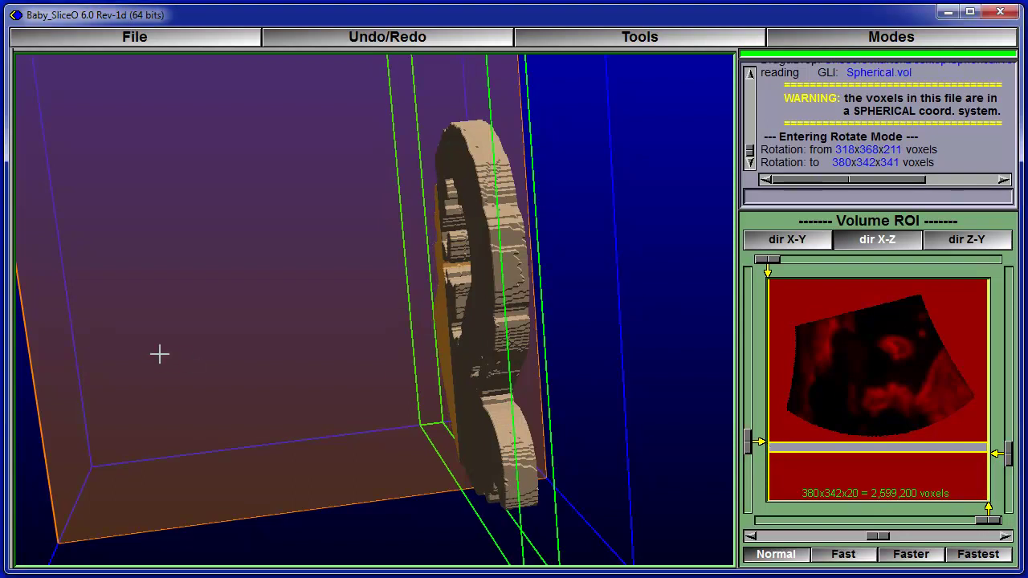
left_click_drag(136, 347, 799, 120)
left_click(805, 37)
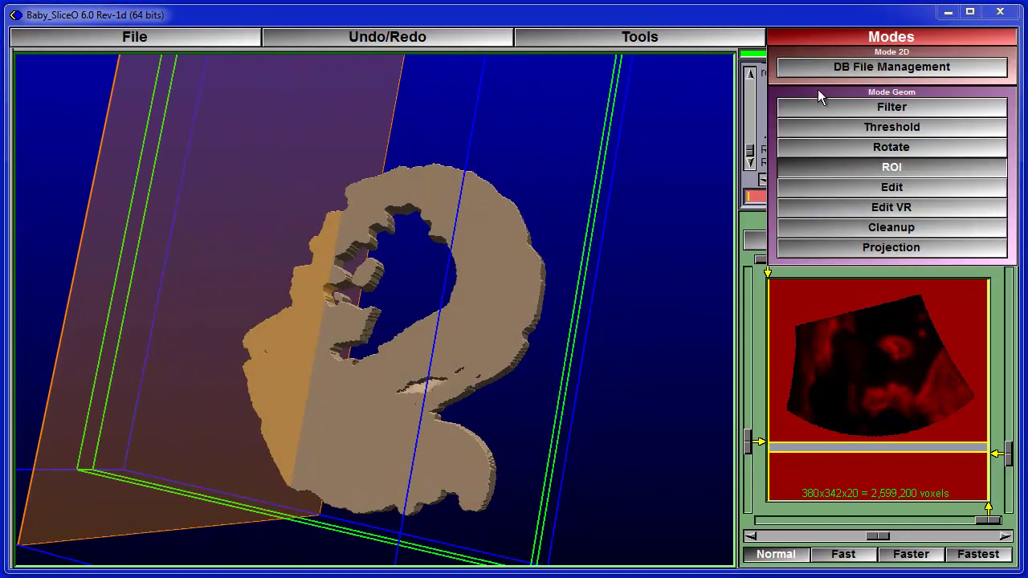
left_click(840, 183)
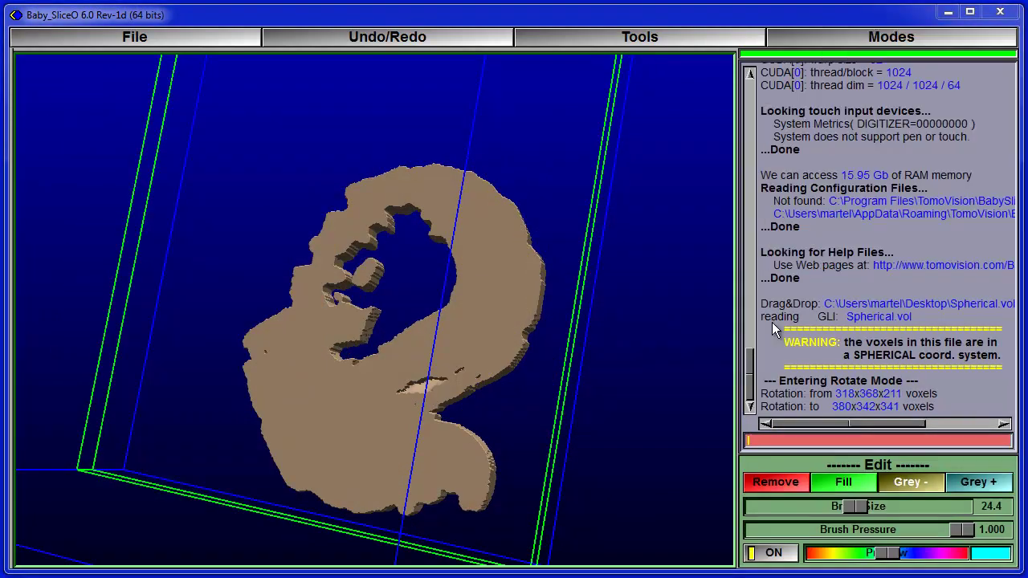
left_click(839, 477)
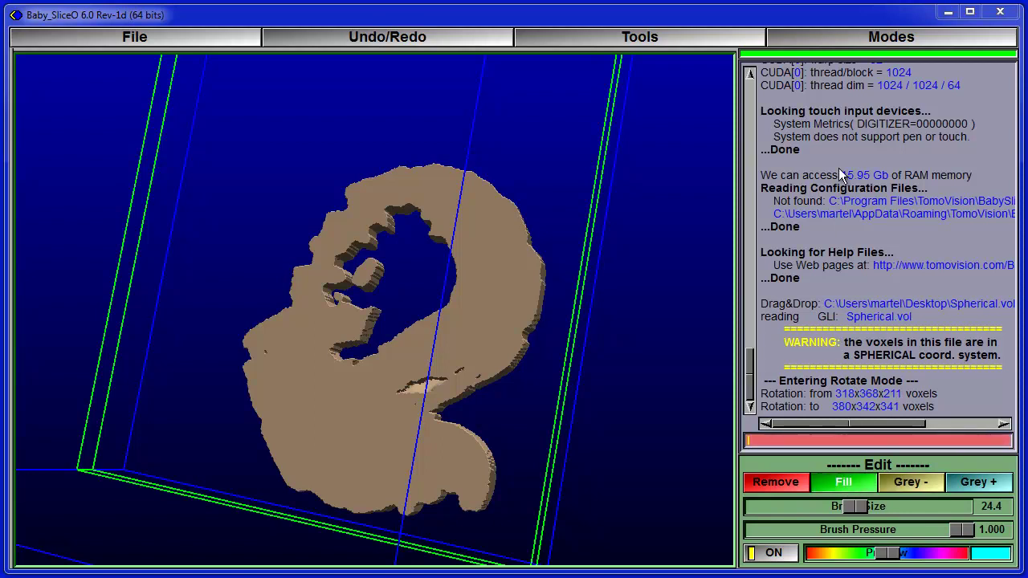
Return to ROI mode and crop the slab above the head and along its empty side to about 271x258x20 voxels
left_click(837, 32)
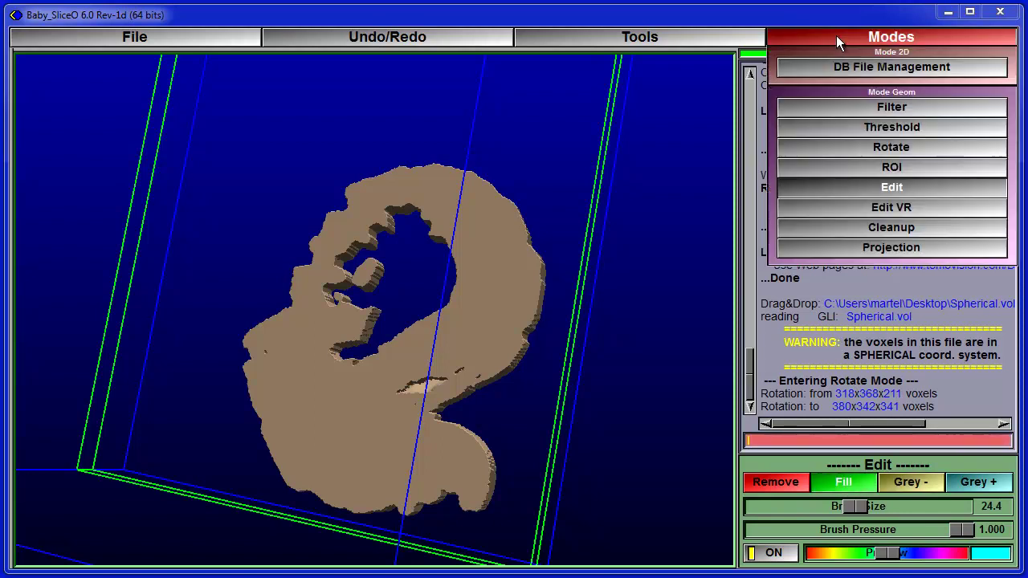
left_click(877, 177)
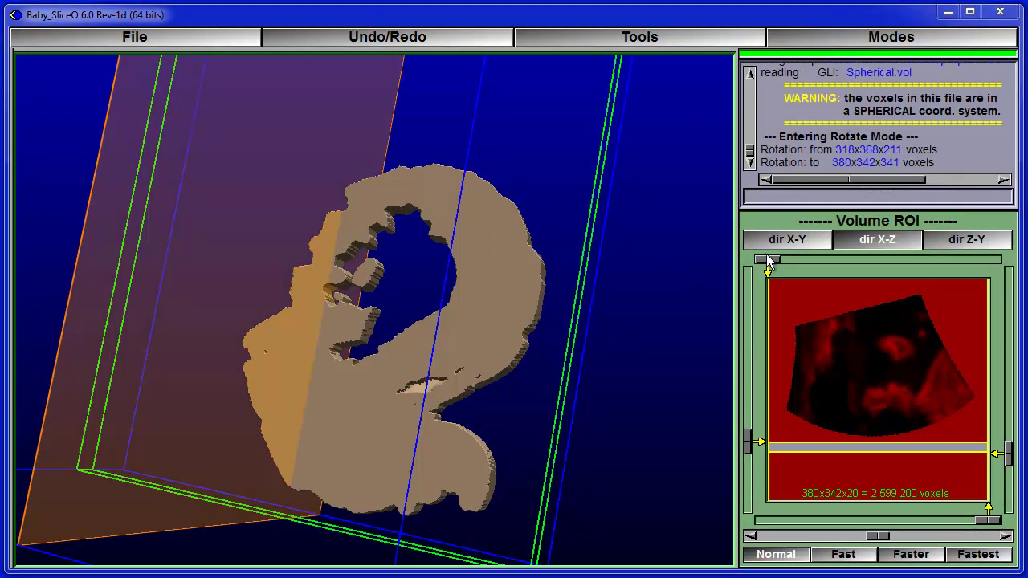
left_click_drag(797, 268, 833, 269)
left_click(788, 240)
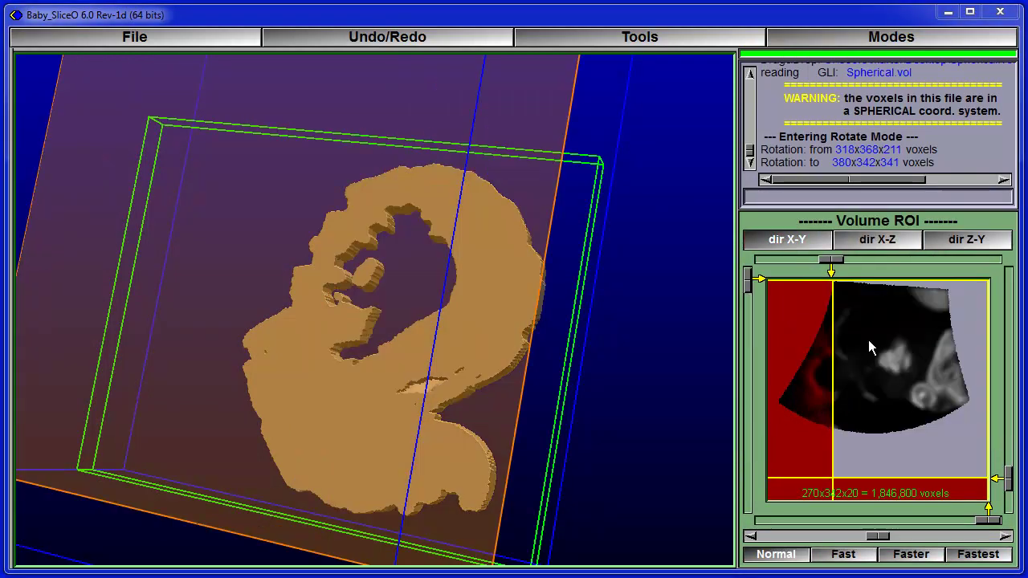
left_click_drag(1009, 480, 1009, 436)
left_click(859, 38)
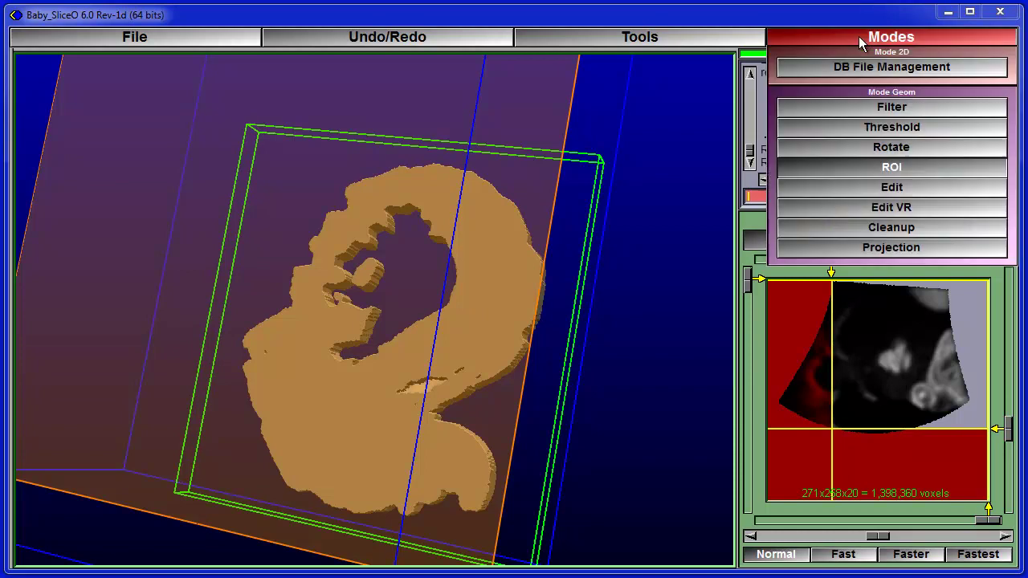
Fill the entire cropped slab behind the model into a solid backing plate using the Fill brush at size 31.0
left_click(861, 190)
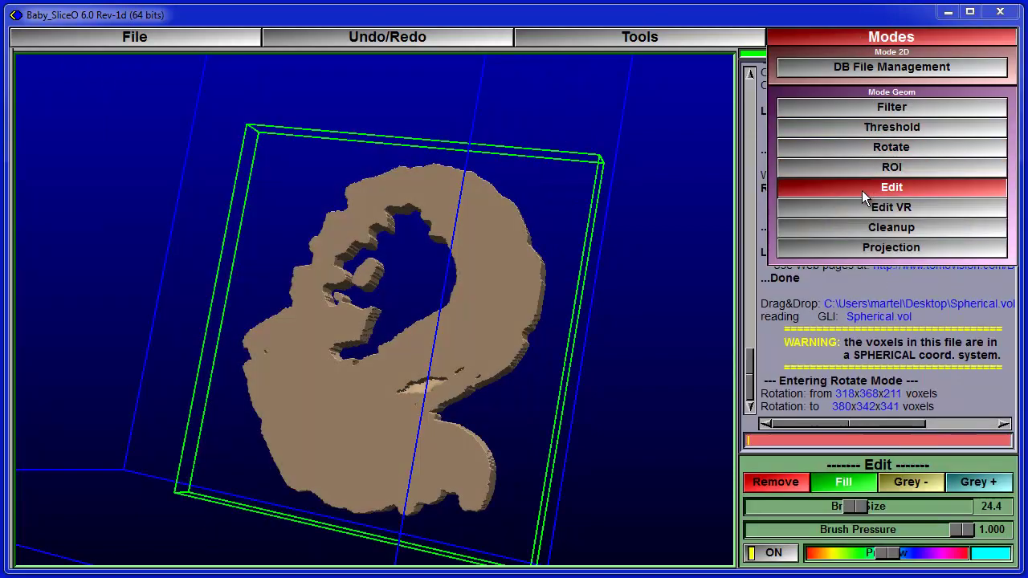
left_click(881, 505)
mouse_move(490, 304)
left_mouse_down()
mouse_move(436, 305)
mouse_move(394, 248)
mouse_move(356, 349)
mouse_move(270, 266)
mouse_move(278, 294)
mouse_move(313, 158)
mouse_move(547, 187)
mouse_move(562, 245)
mouse_move(525, 470)
mouse_move(377, 506)
mouse_move(207, 412)
mouse_move(262, 372)
mouse_move(449, 327)
mouse_move(493, 347)
mouse_move(504, 301)
left_mouse_up()
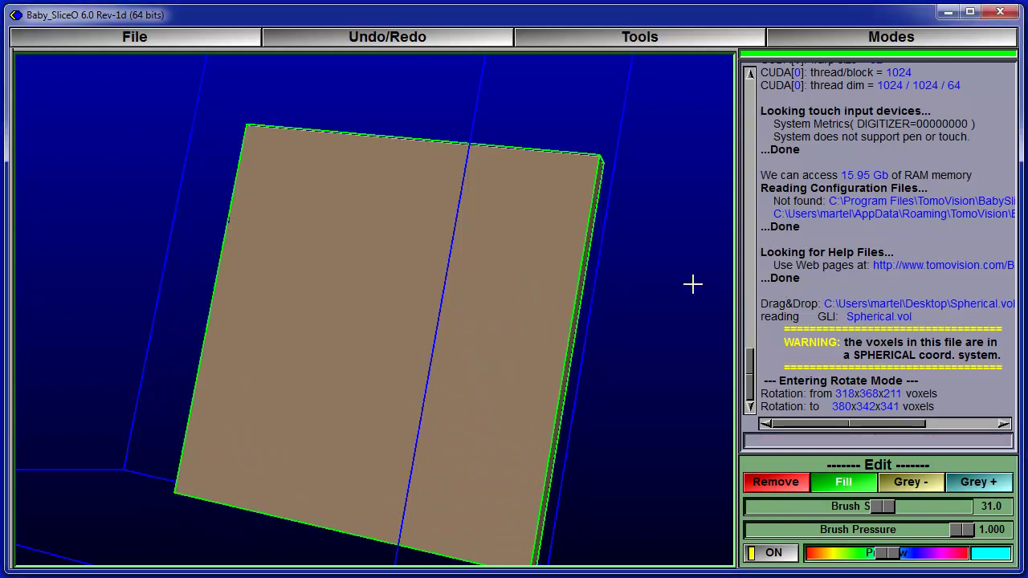
middle_click_drag(626, 265, 359, 143)
mouse_move(359, 143)
left_mouse_down()
mouse_move(495, 171)
mouse_move(310, 155)
mouse_move(353, 494)
mouse_move(559, 474)
mouse_move(658, 433)
mouse_move(626, 209)
mouse_move(558, 105)
mouse_move(337, 87)
mouse_move(544, 114)
left_mouse_up()
mouse_move(672, 92)
middle_mouse_down()
mouse_move(574, 307)
mouse_move(601, 277)
middle_mouse_up()
mouse_move(601, 277)
left_mouse_down()
mouse_move(624, 217)
mouse_move(569, 172)
left_mouse_up()
mouse_move(681, 420)
middle_mouse_down()
mouse_move(596, 400)
mouse_move(161, 386)
mouse_move(230, 356)
middle_mouse_up()
Switch to ROI mode and reopen the region of interest above the head and on the face side to about 380x258x299 voxels
left_click(875, 42)
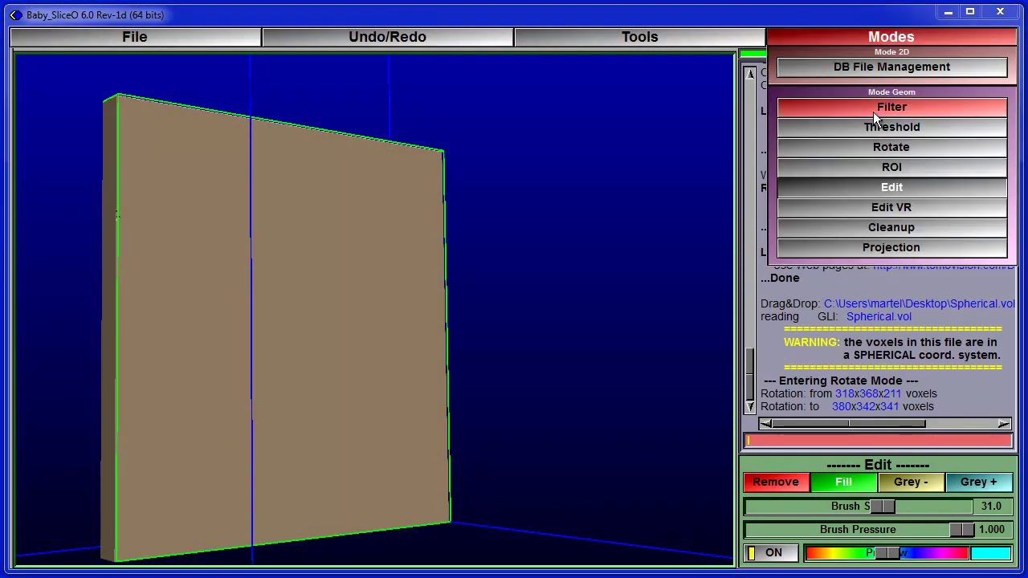
left_click(866, 164)
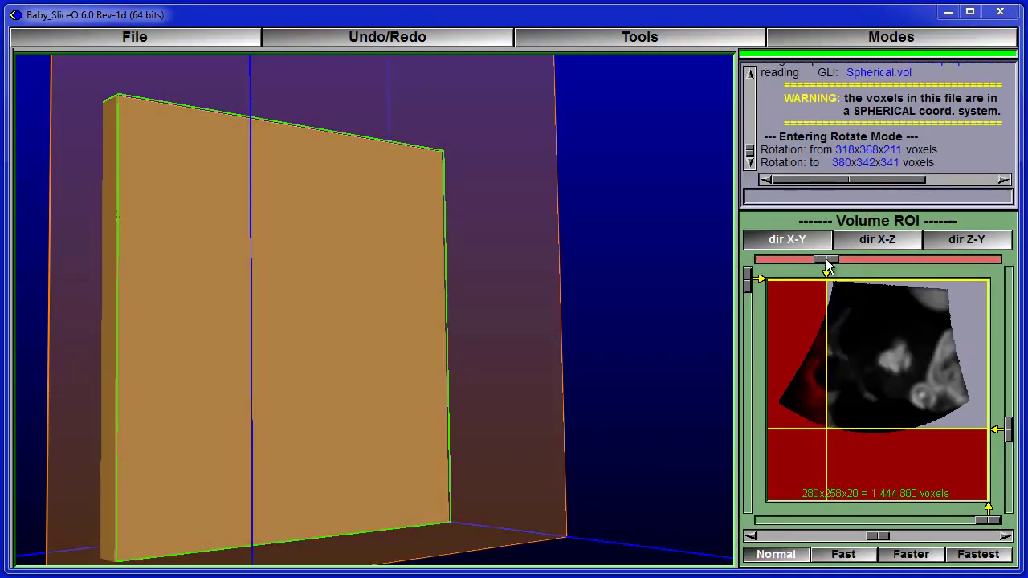
left_click_drag(819, 267, 762, 265)
left_click(851, 240)
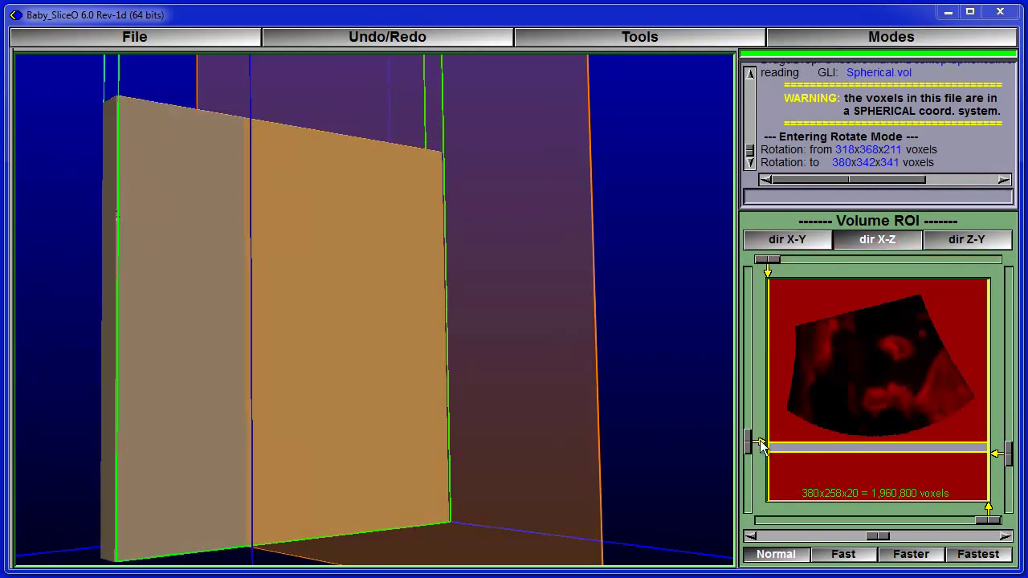
left_click_drag(744, 441, 767, 279)
left_click_drag(633, 198, 501, 438)
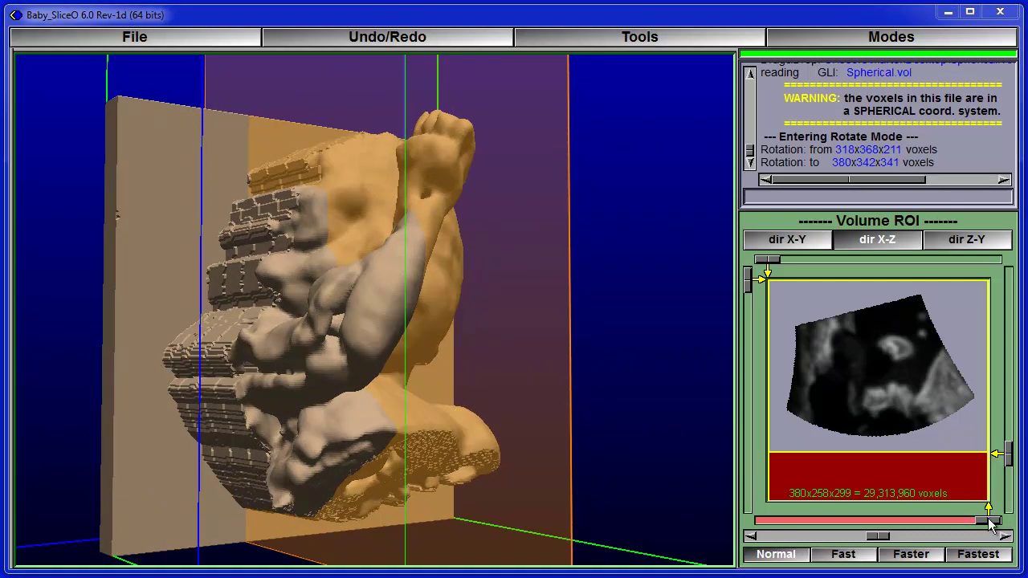
Crop the region of interest to the lower end of the model, about 75x258x299 voxels, and return to Edit mode
mouse_move(989, 521)
left_mouse_down()
mouse_move(949, 523)
mouse_move(989, 522)
left_mouse_up()
left_click_drag(768, 266, 946, 275)
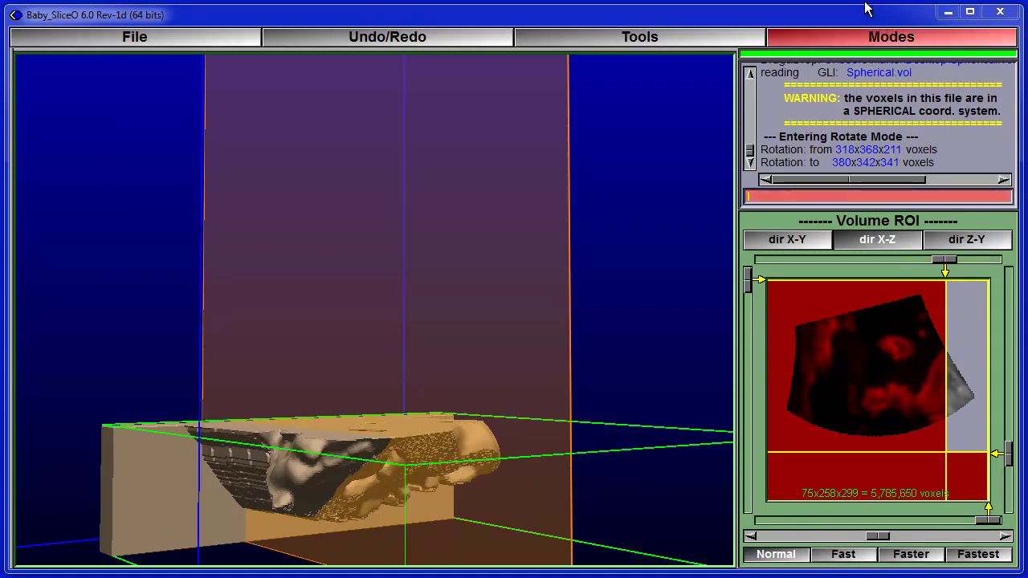
left_click(874, 46)
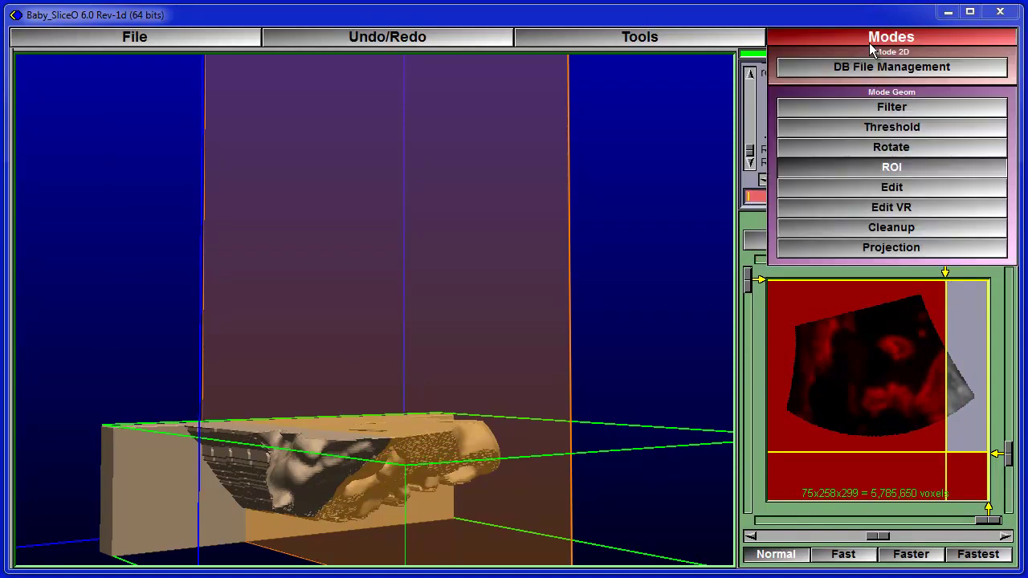
left_click(882, 191)
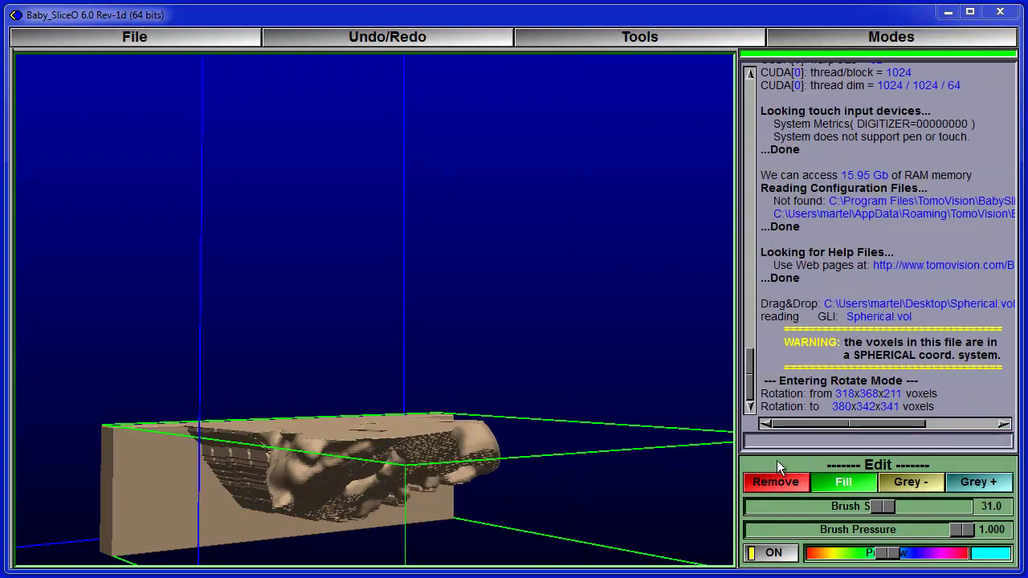
Erase everything inside the cropped lower end of the model with the Remove brush at size 31.0
mouse_move(624, 551)
middle_mouse_down()
mouse_move(574, 408)
mouse_move(390, 390)
middle_mouse_up()
mouse_move(332, 367)
left_mouse_down()
mouse_move(509, 402)
mouse_move(362, 431)
mouse_move(289, 336)
left_mouse_up()
mouse_move(406, 328)
left_mouse_down()
mouse_move(509, 381)
mouse_move(539, 514)
mouse_move(533, 487)
mouse_move(172, 478)
mouse_move(198, 383)
mouse_move(443, 498)
mouse_move(189, 466)
left_mouse_up()
mouse_move(461, 358)
left_mouse_down()
mouse_move(493, 306)
mouse_move(436, 345)
mouse_move(169, 355)
mouse_move(117, 372)
mouse_move(311, 356)
left_mouse_up()
left_click_drag(351, 122, 841, 99)
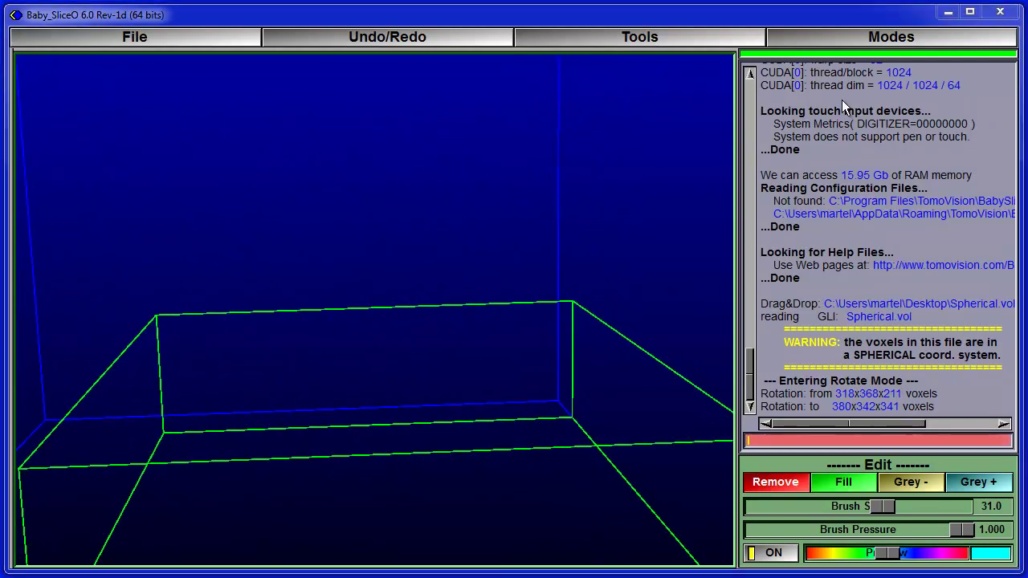
Switch to ROI mode, reopen the region of interest along the body to about 380x258x299 voxels, and inspect the plate from behind
left_click(827, 40)
left_click(865, 170)
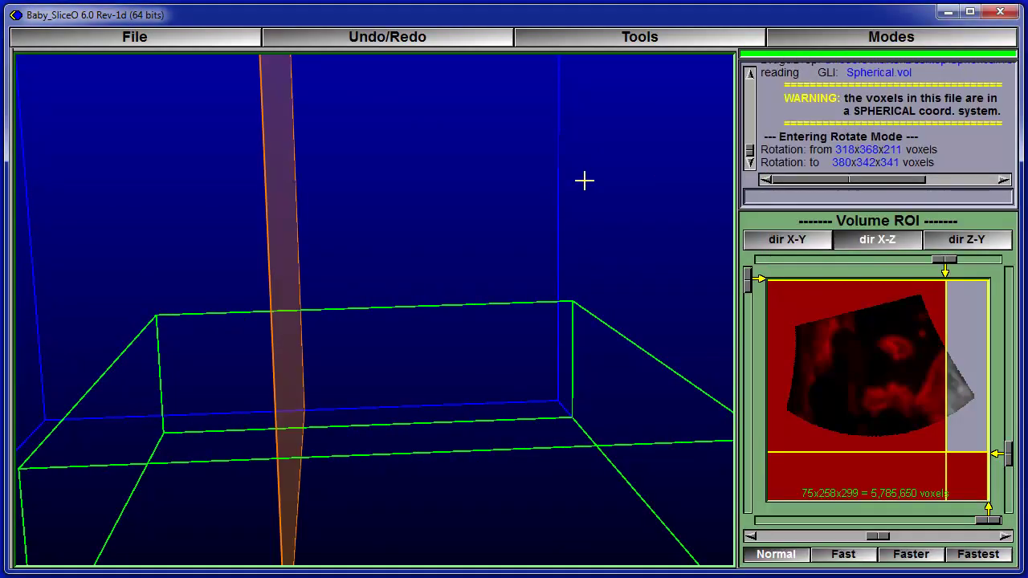
left_click_drag(943, 259, 767, 258)
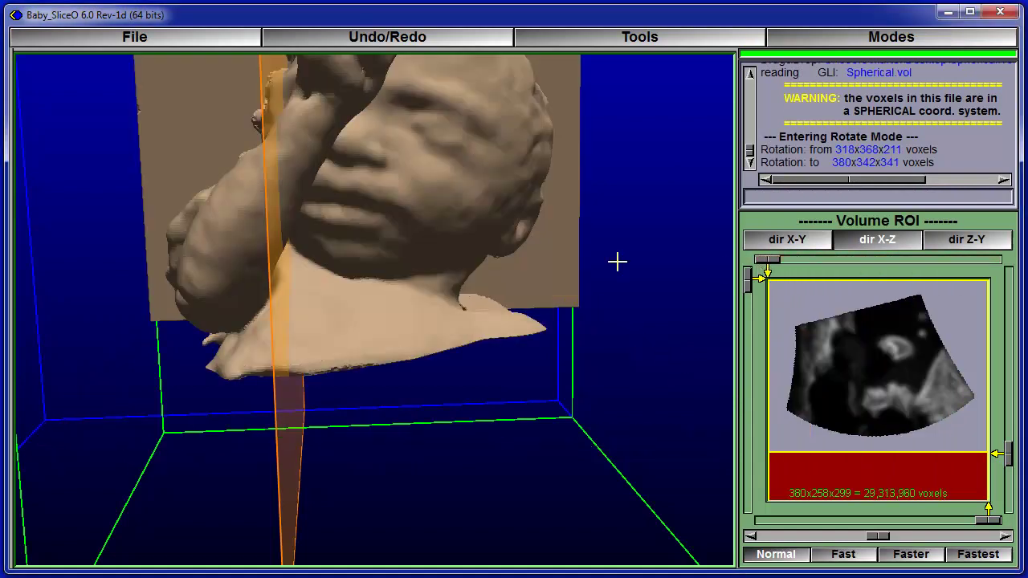
left_click_drag(620, 168, 638, 385)
left_click_drag(665, 253, 361, 209)
left_click_drag(650, 90, 620, 125)
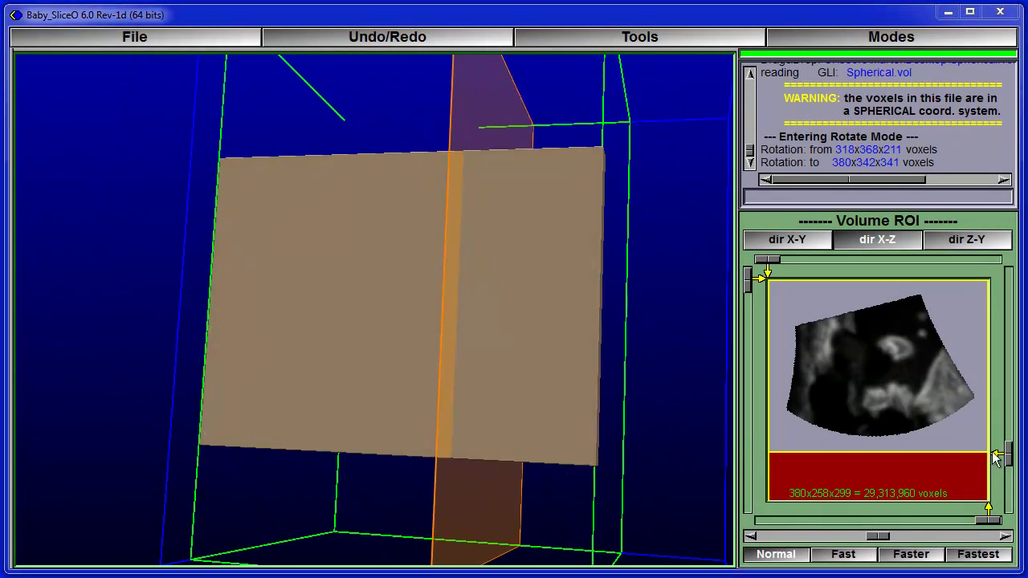
Crop the region of interest at the back to about 380x258x271 voxels to cut away the plate, and switch to Edit mode
mouse_move(1008, 455)
left_mouse_down()
mouse_move(1009, 425)
mouse_move(1008, 438)
left_mouse_up()
mouse_move(201, 166)
left_mouse_down()
mouse_move(197, 177)
mouse_move(211, 178)
left_mouse_up()
left_click(834, 43)
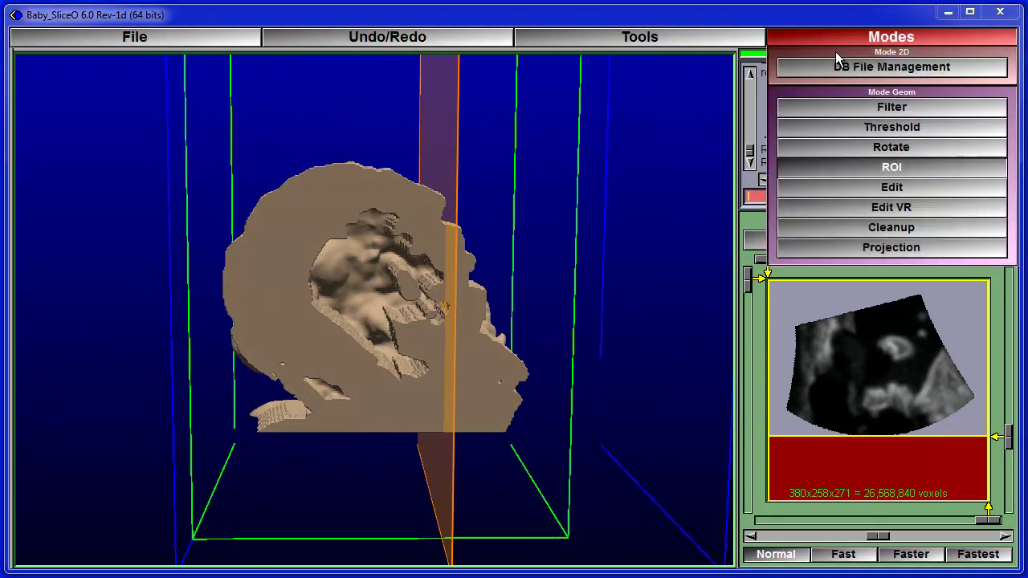
left_click(876, 189)
Open the Hole Filling tool and turn hole filling on for the model's interior cavities
left_click(669, 38)
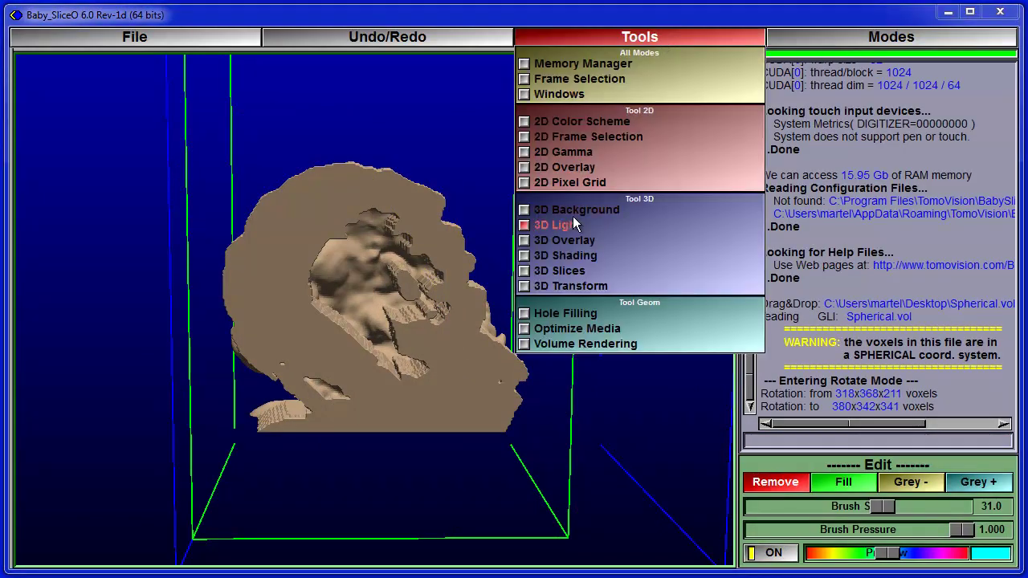
left_click(560, 312)
left_click(779, 551)
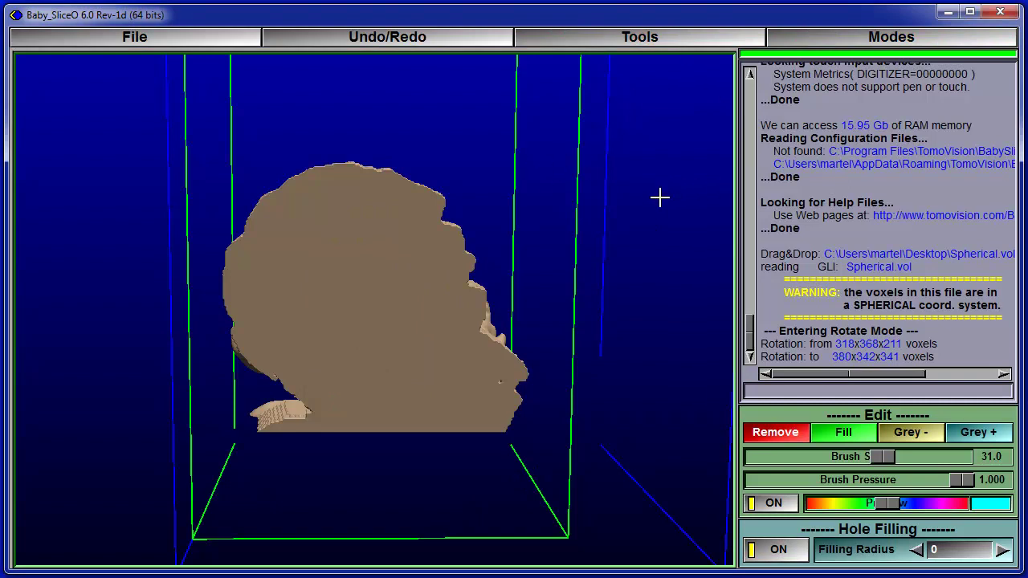
left_click_drag(659, 197, 471, 264)
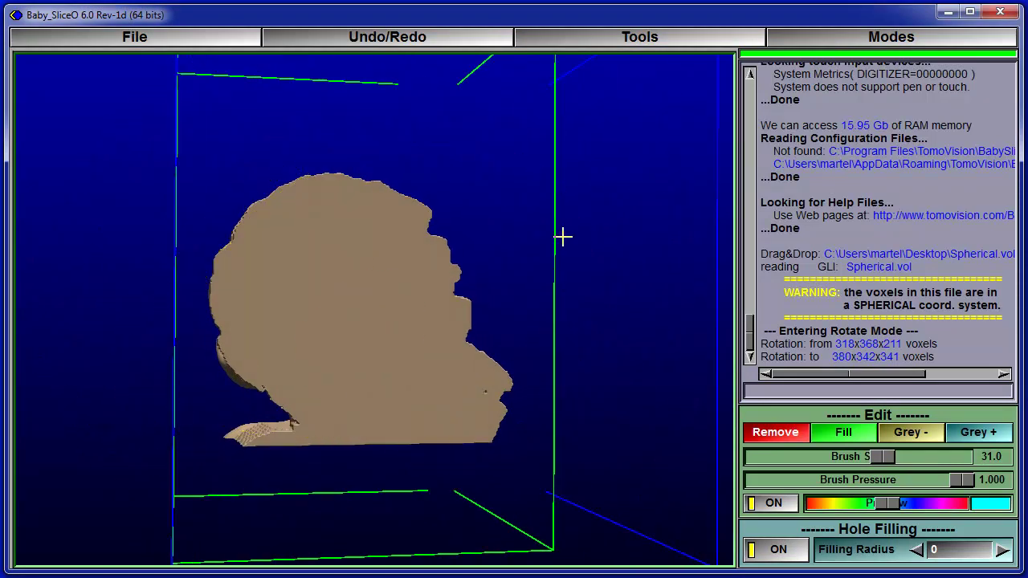
Replace the Hole Filling tool with Optimize Media and hollow the model with the Empty option at an exterior shell thickness of 4
left_click(616, 37)
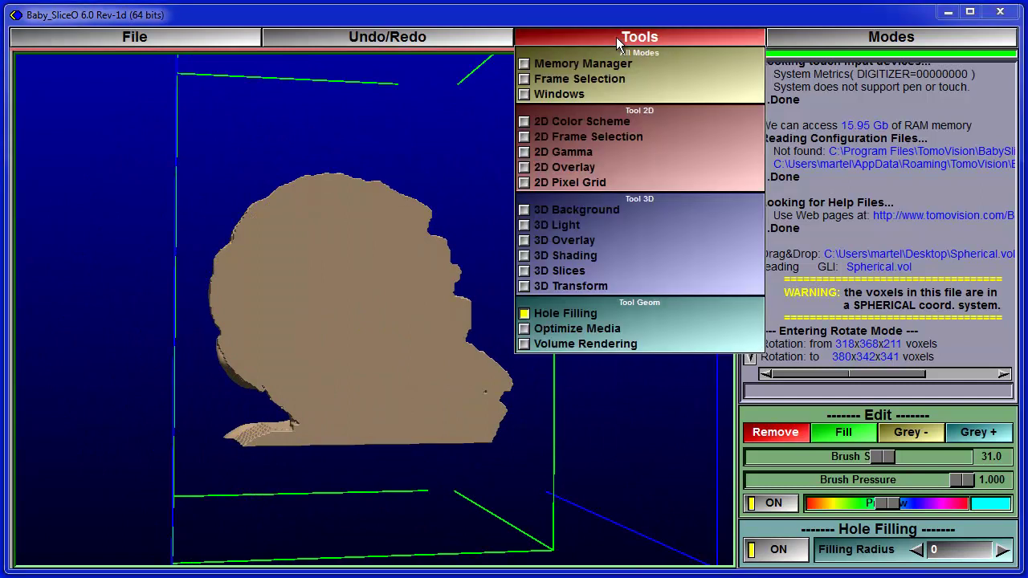
left_click(529, 317)
left_click(533, 326)
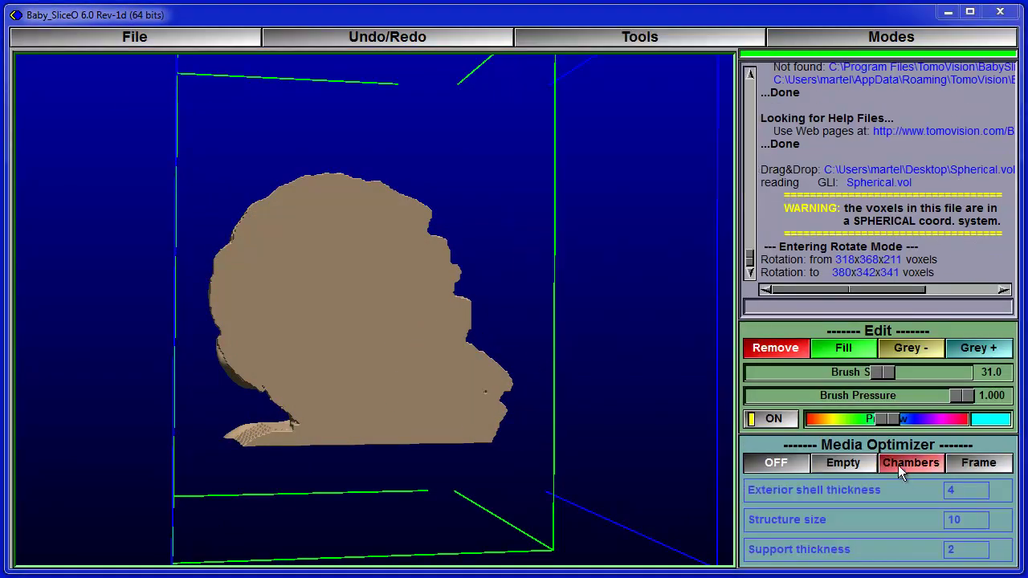
left_click(843, 463)
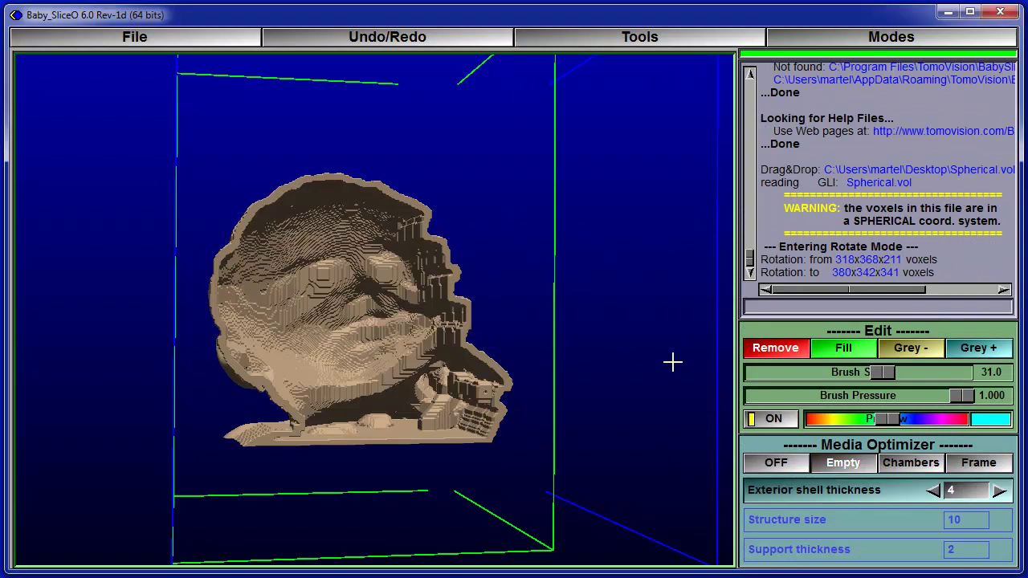
left_click_drag(688, 286, 643, 261)
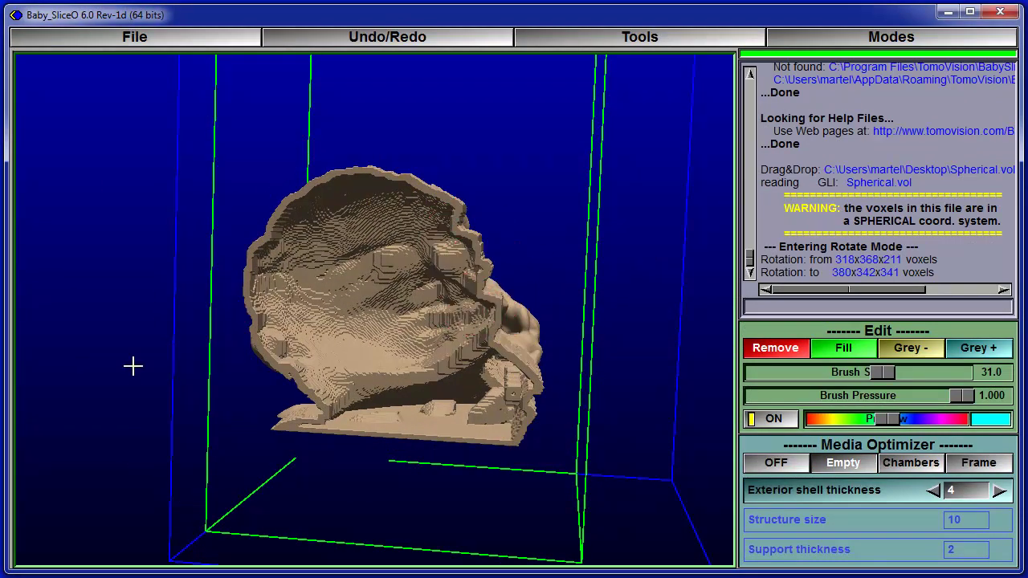
left_click_drag(134, 362, 212, 363)
Change the interior to a Frame structure with structure size 19 and support thickness 3
left_click(978, 462)
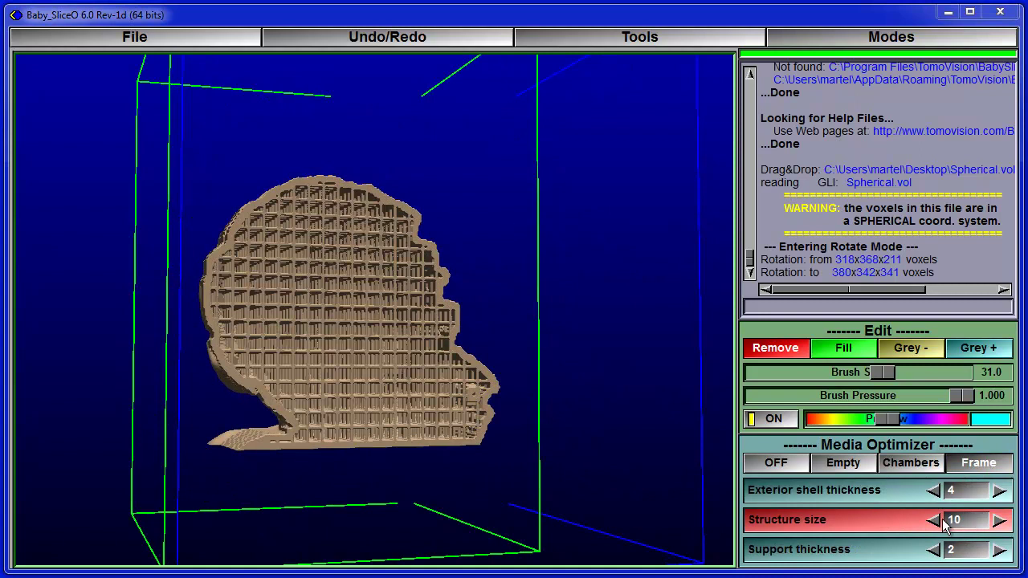
left_click_drag(945, 522, 948, 521)
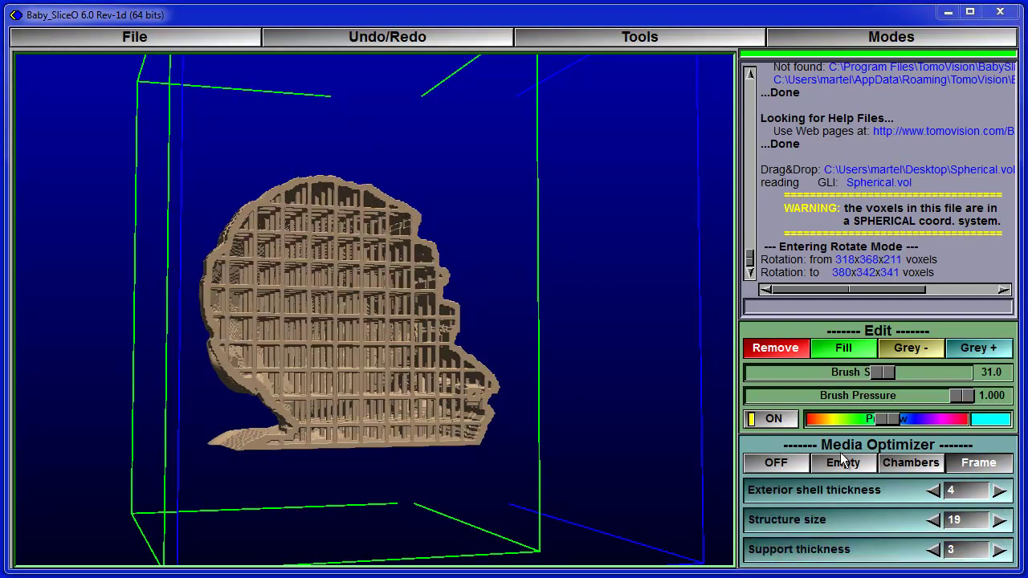
left_click(998, 549)
left_click_drag(620, 313, 586, 208)
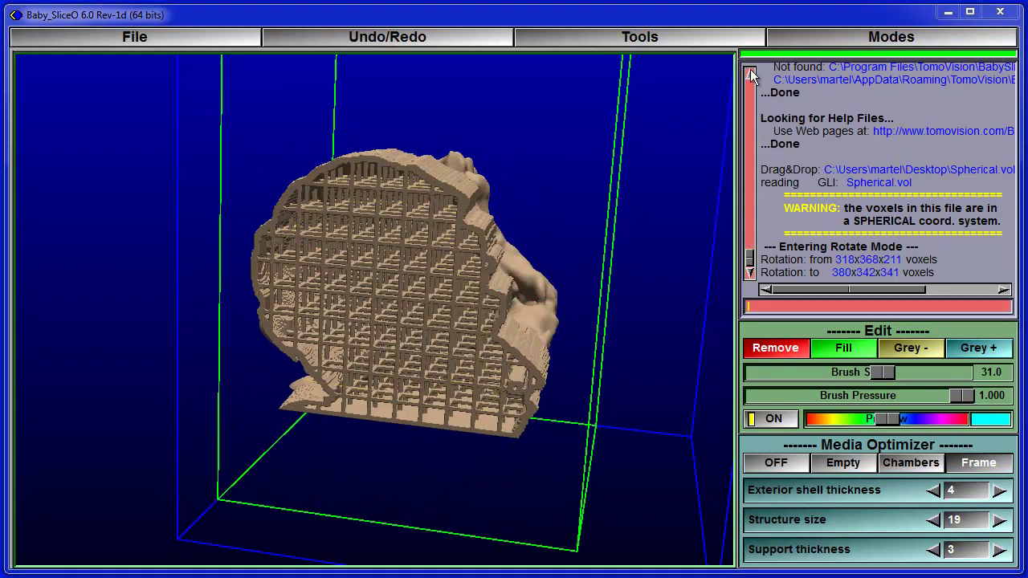
Return to ROI mode and reopen the region of interest at the back to 380x258x341 voxels to include the backing plate
left_click(835, 39)
left_click(877, 164)
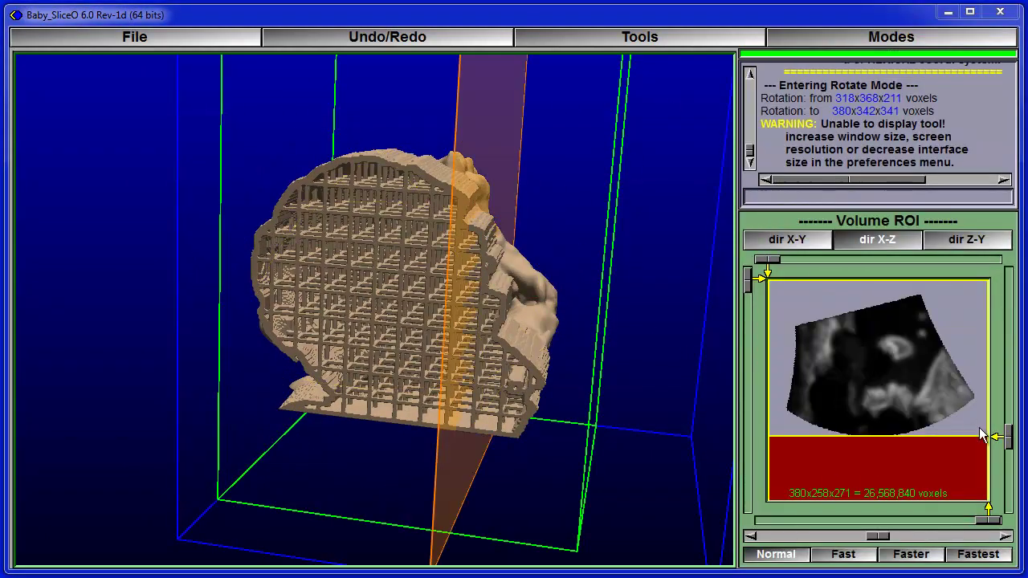
left_click_drag(1011, 461, 1011, 492)
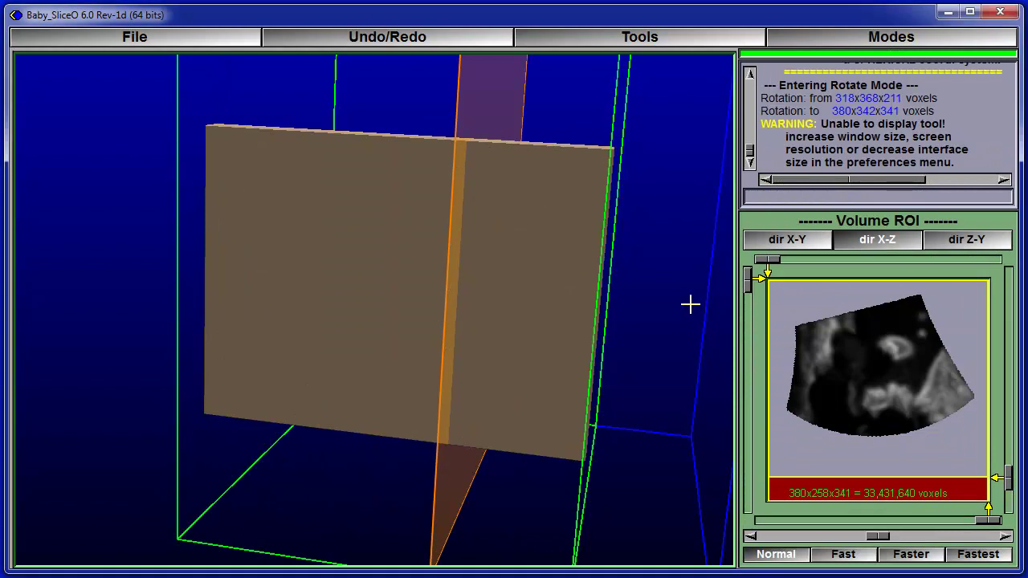
left_click_drag(688, 301, 241, 208)
Save the model's geometry to the Desktop as the binary STL file Spherical.stl and look it over from the front
left_click(128, 40)
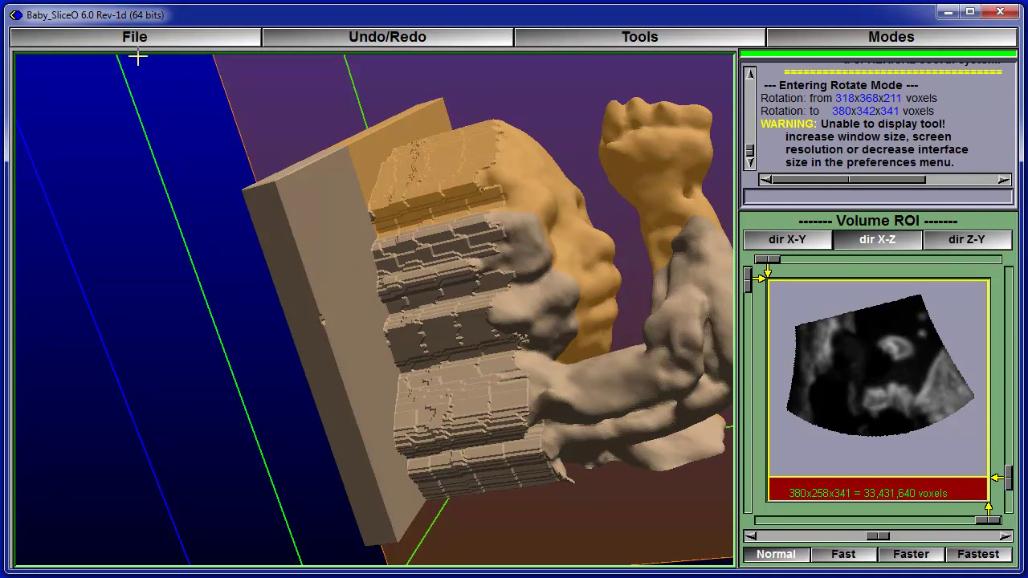
left_click(135, 38)
left_click(134, 148)
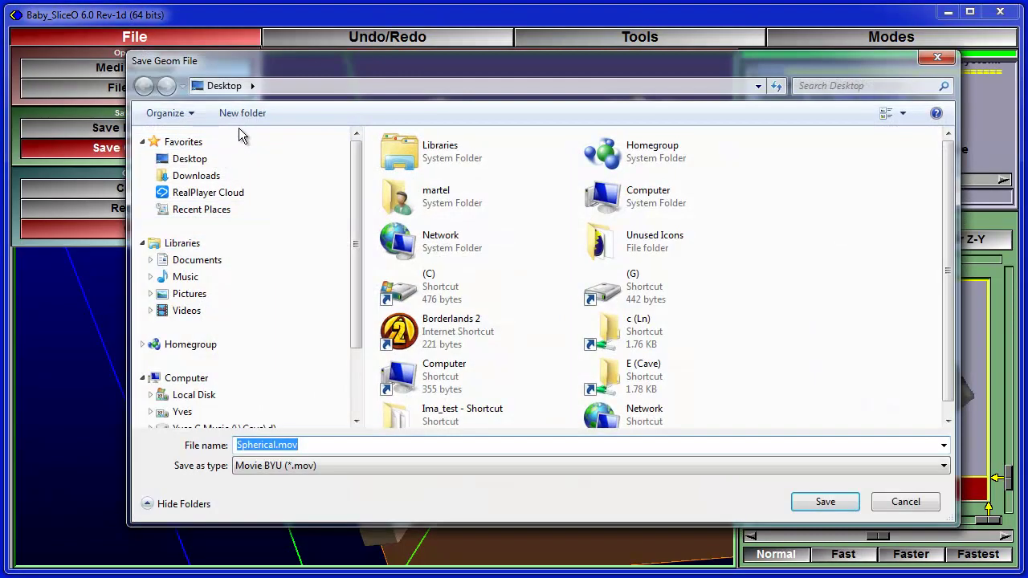
left_click(315, 465)
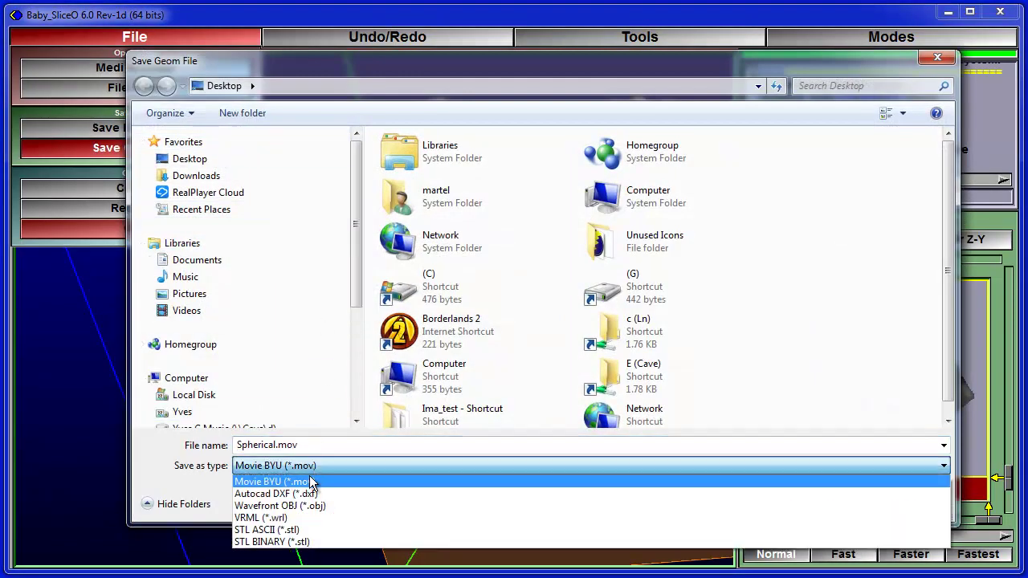
left_click(289, 538)
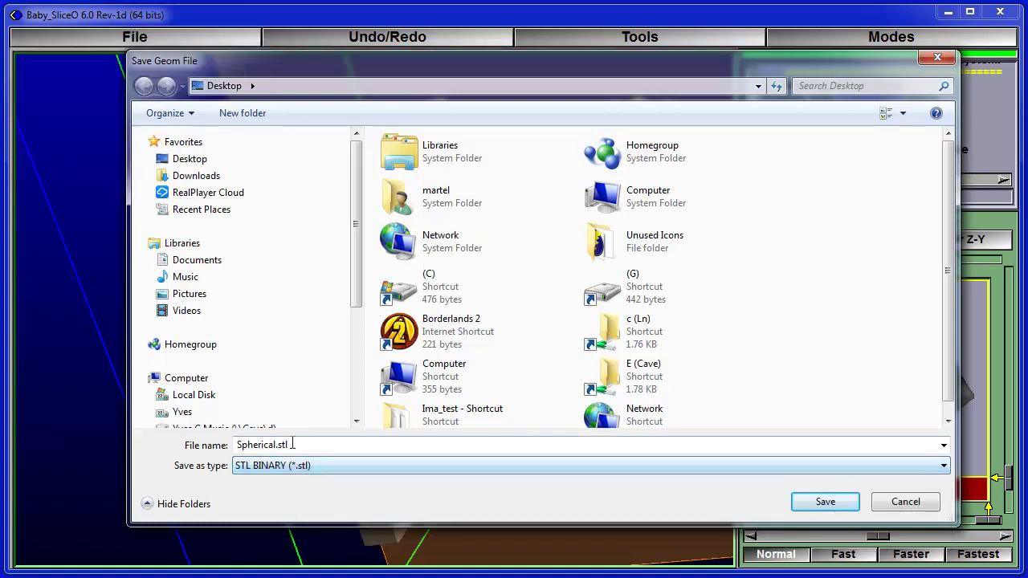
left_click(812, 507)
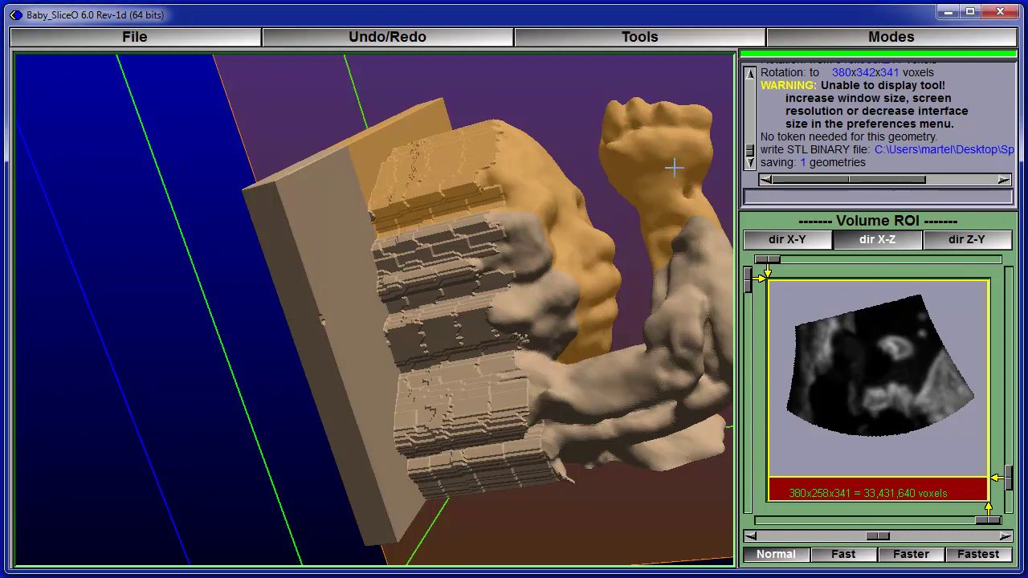
left_click_drag(672, 168, 405, 225)
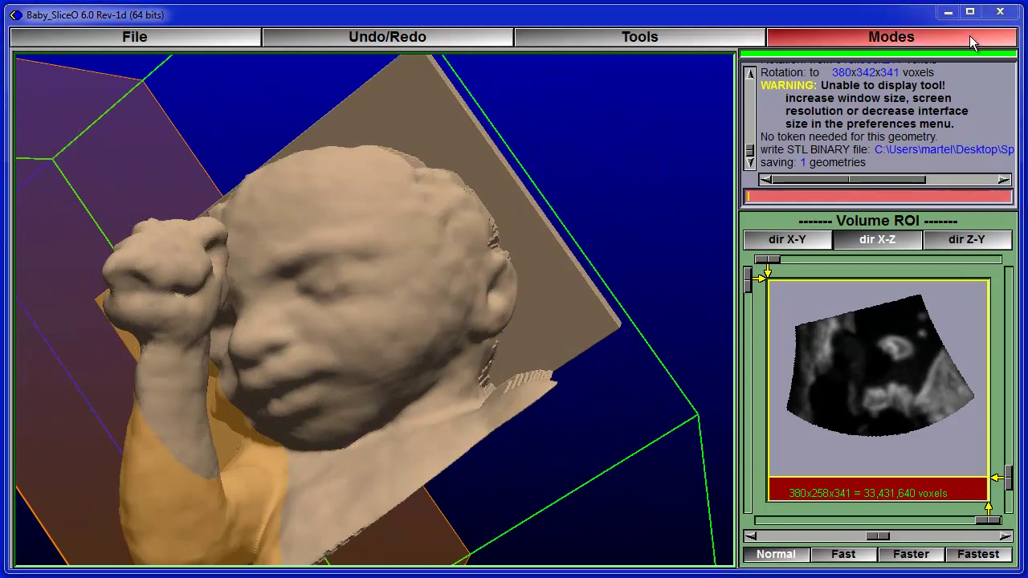